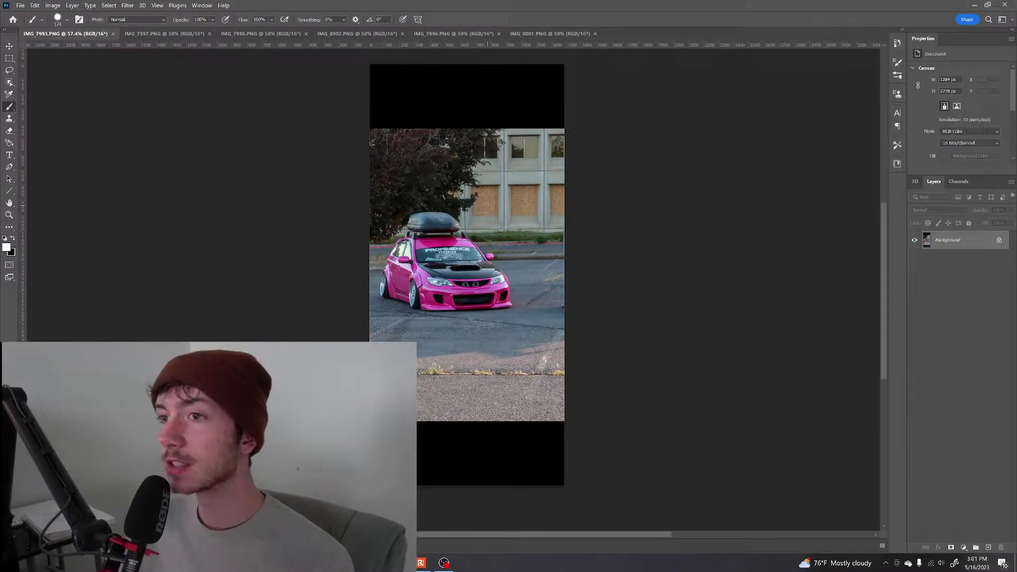
Look through the six open photos of the pink car and examine the front three-quarter shot up close.
key(ctrl+space)
drag(477, 259, 514, 262)
key(space)
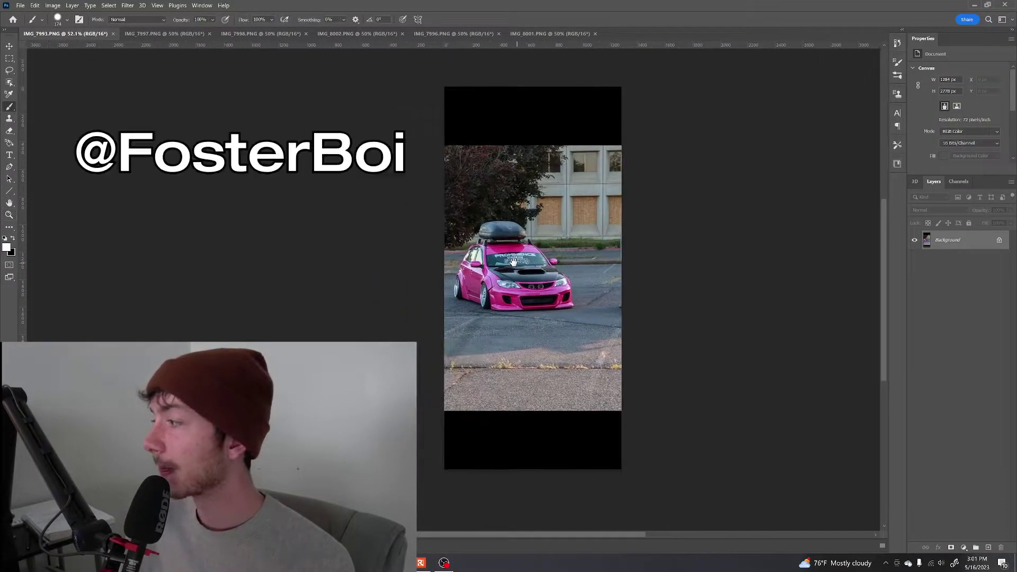
click(167, 33)
click(286, 34)
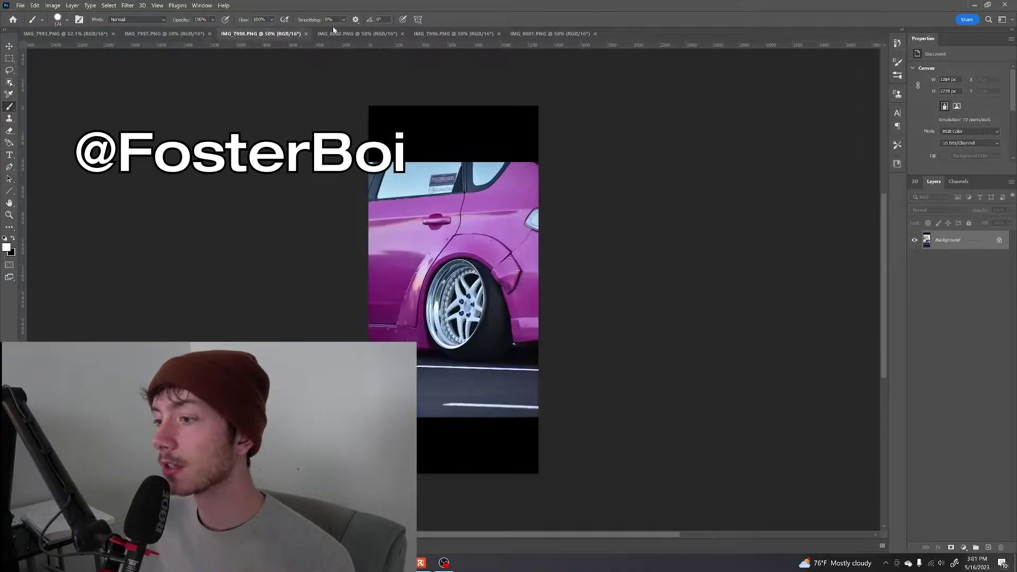
click(356, 33)
click(454, 33)
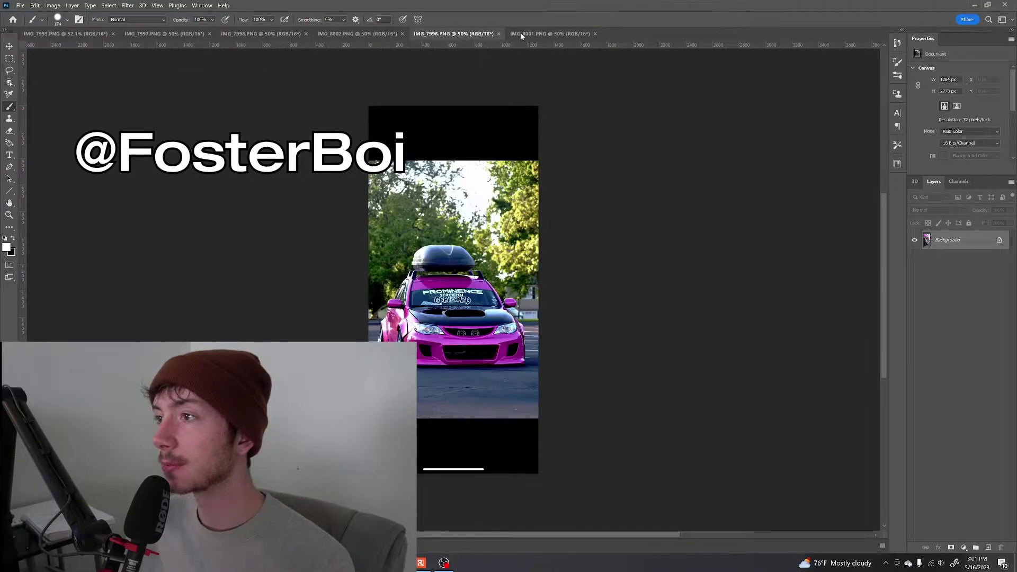
click(549, 33)
key(ctrl+Tab)
key(z)
click(563, 263)
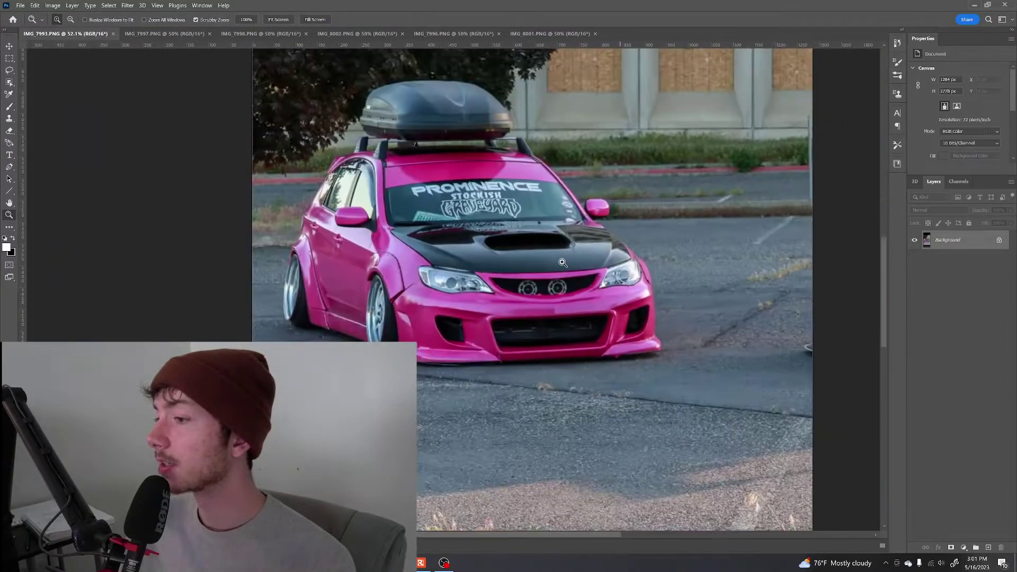
drag(563, 262, 524, 270)
key(b)
drag(587, 242, 608, 274)
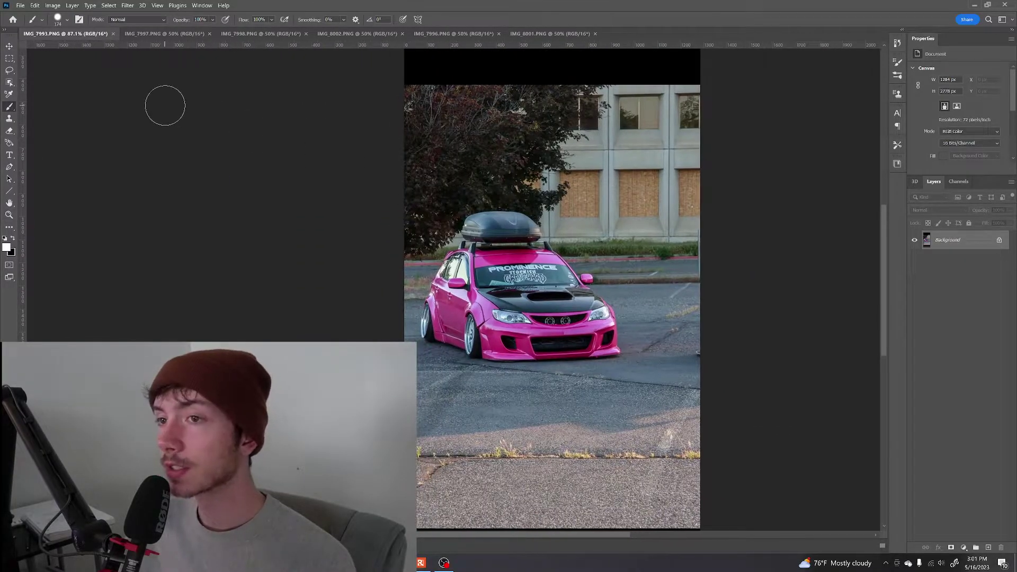
Create a new document 3000 pixels wide and 3750 pixels high at 72 pixels per inch with a white background.
click(21, 6)
click(25, 14)
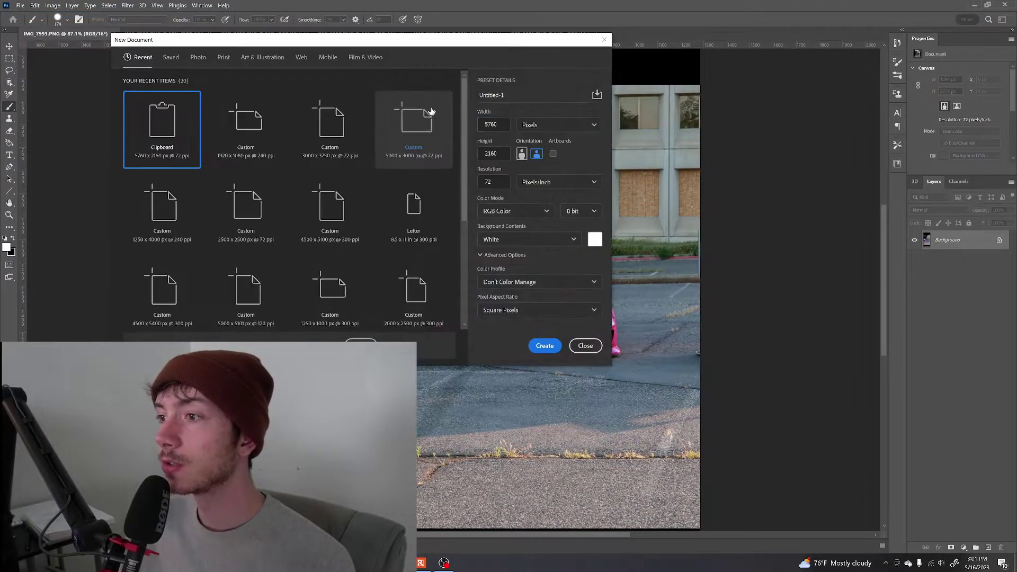
text(3000)
key(Tab)
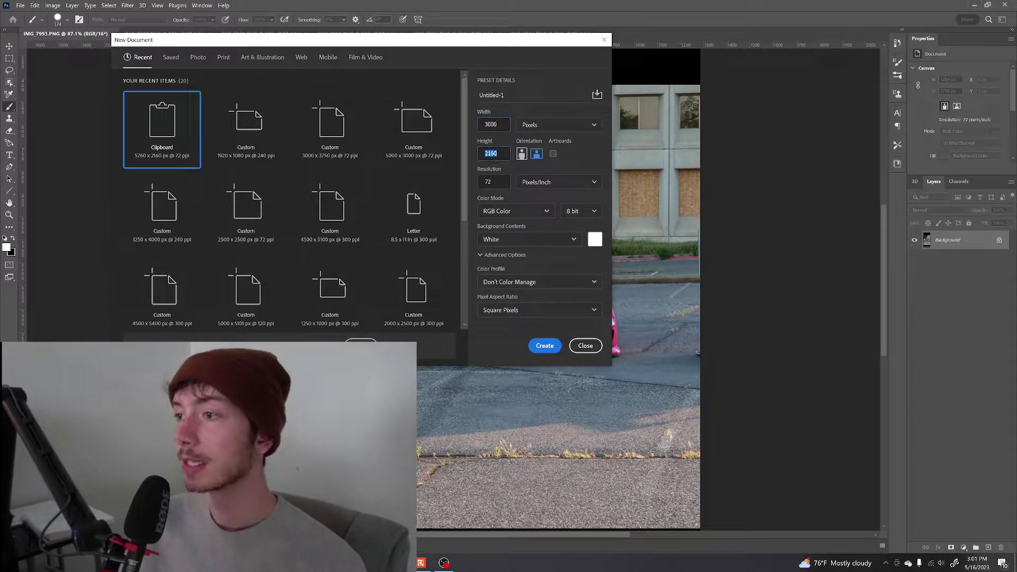
text(3750)
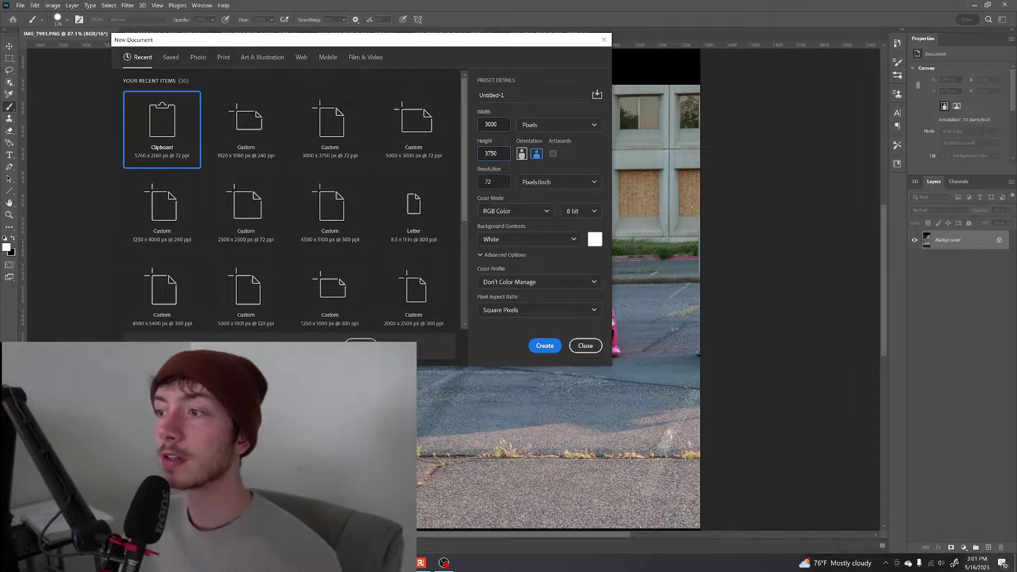
key(Return)
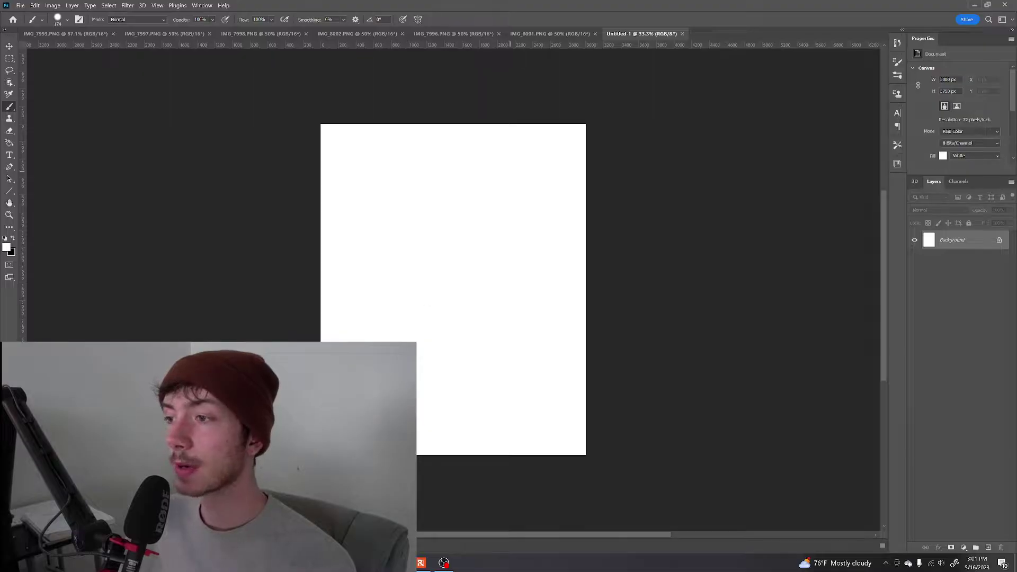
Compare the open car photos again to choose the main image for the design.
click(527, 34)
click(455, 35)
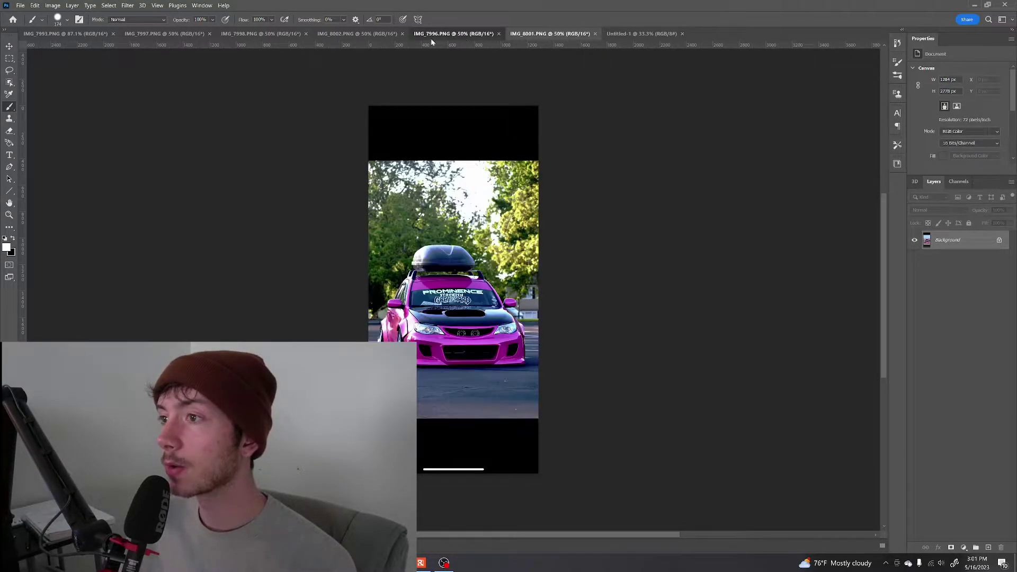
click(351, 36)
click(251, 35)
click(162, 33)
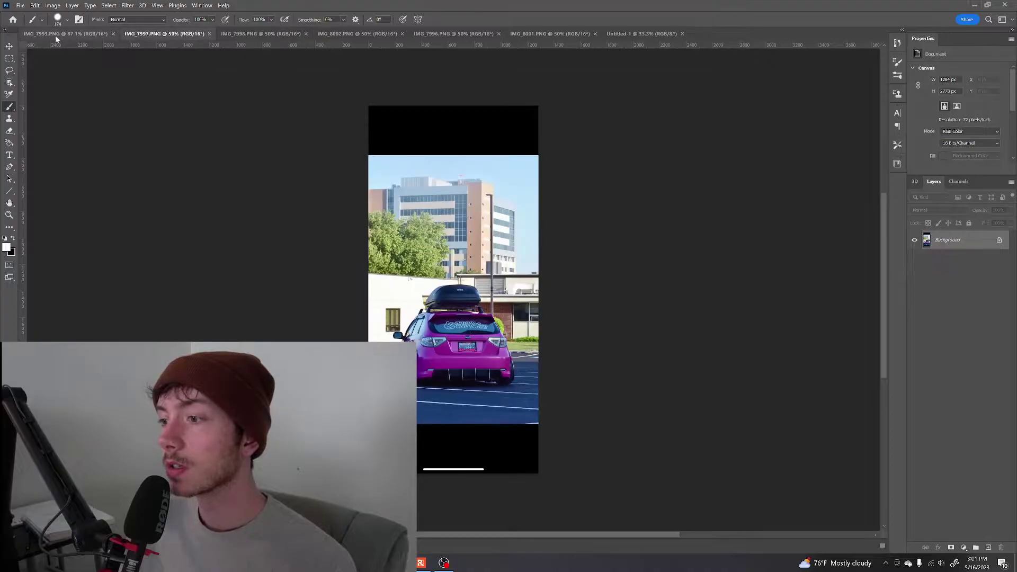
click(64, 34)
click(163, 34)
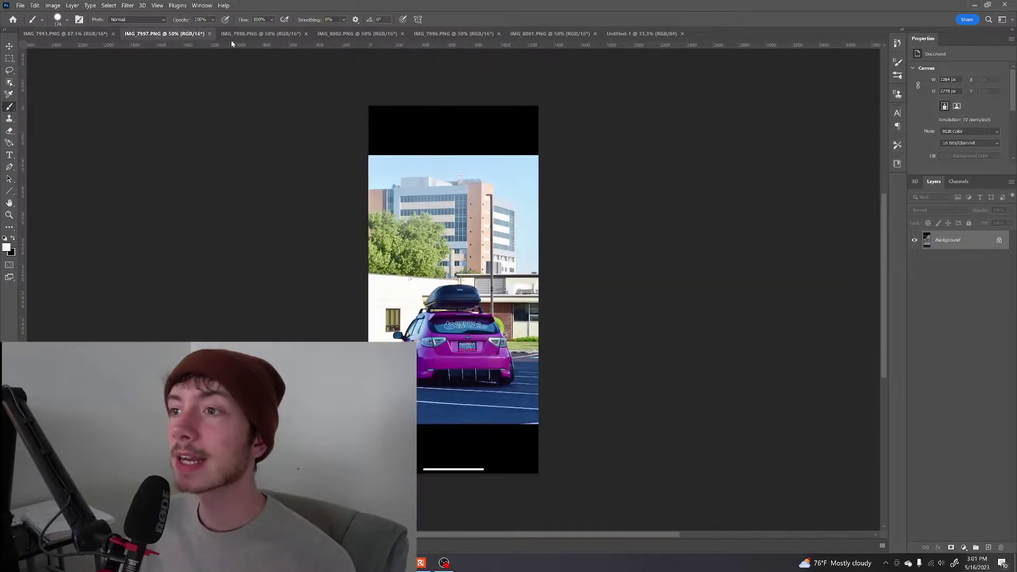
click(256, 34)
click(345, 34)
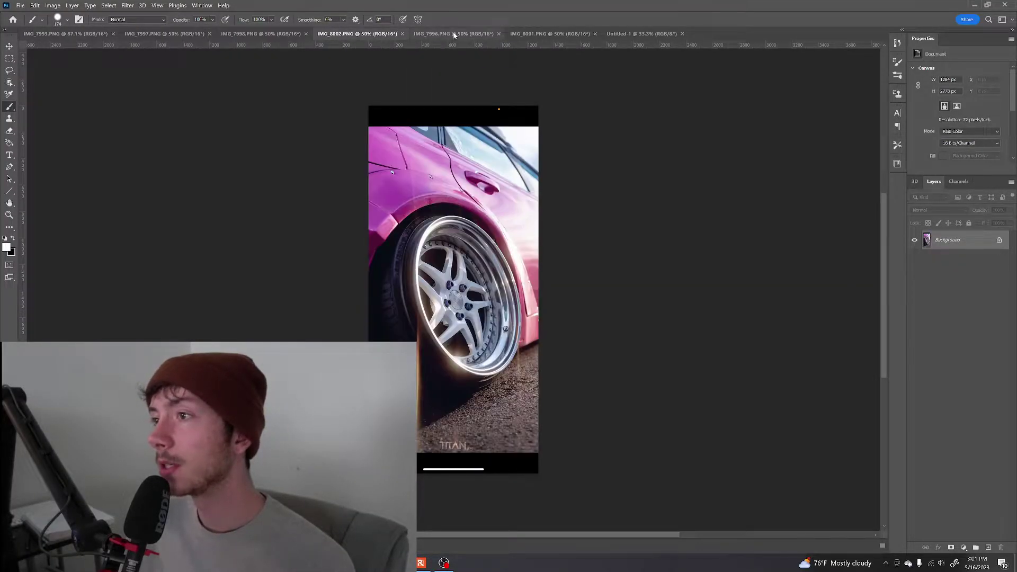
click(453, 34)
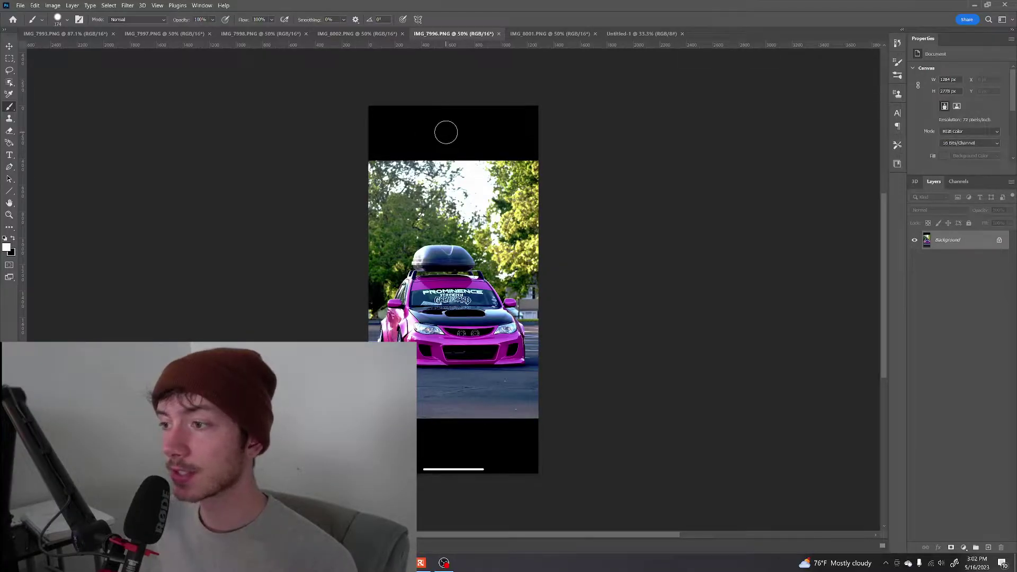
Copy the entire front-view photo IMG_7996.PNG and paste it into the new blank document.
key(ctrl+a)
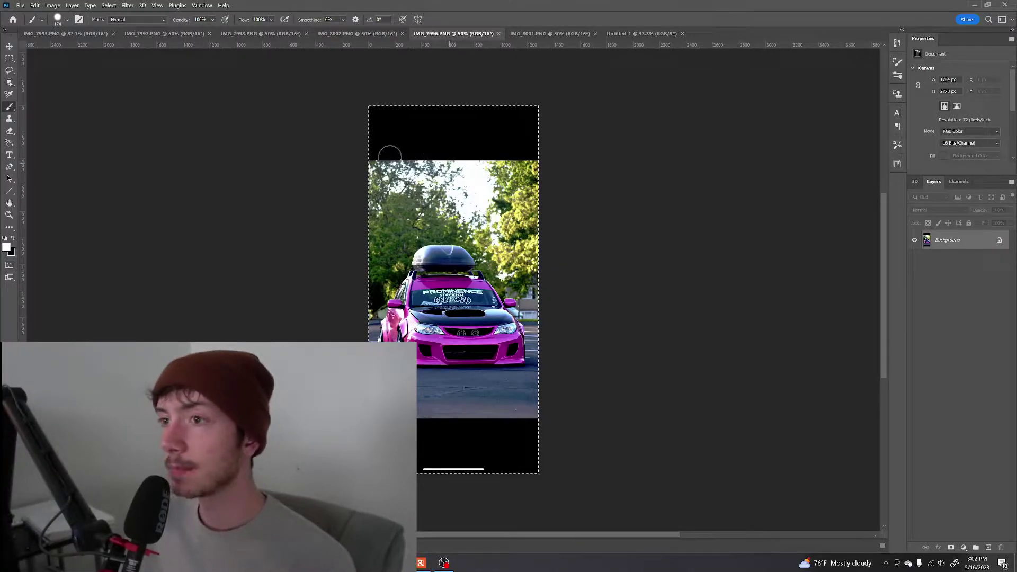
click(163, 34)
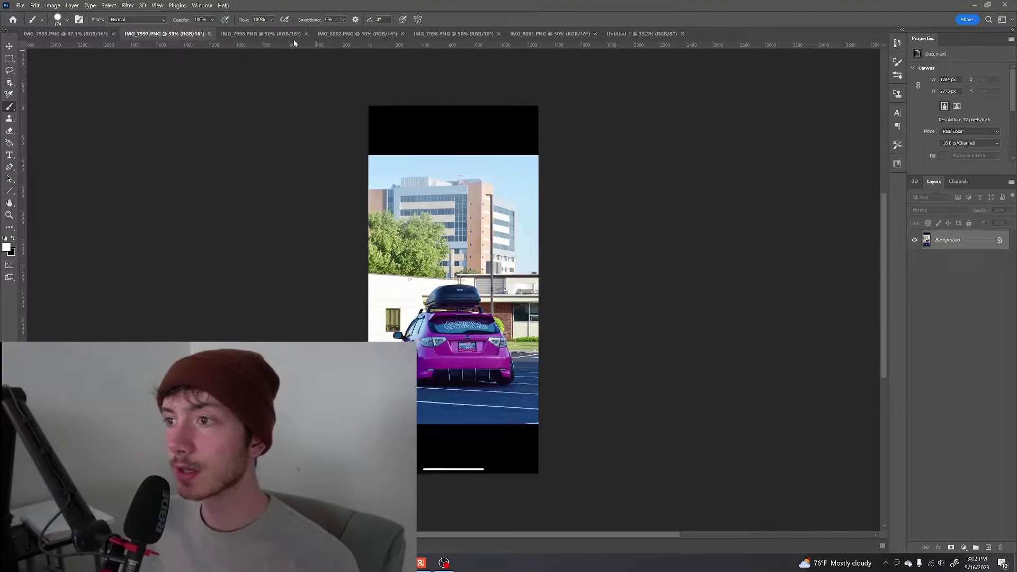
click(273, 34)
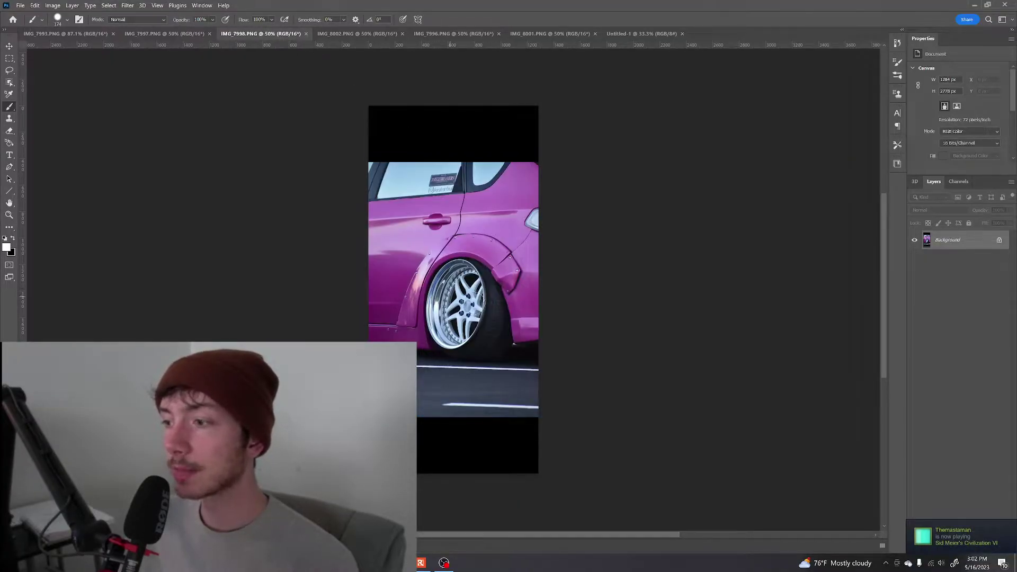
click(451, 34)
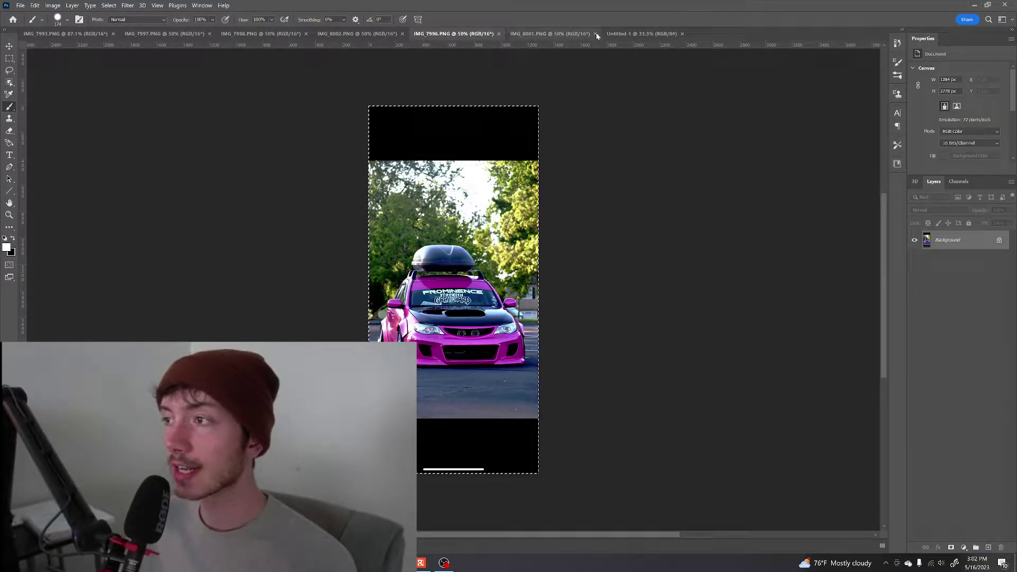
click(626, 34)
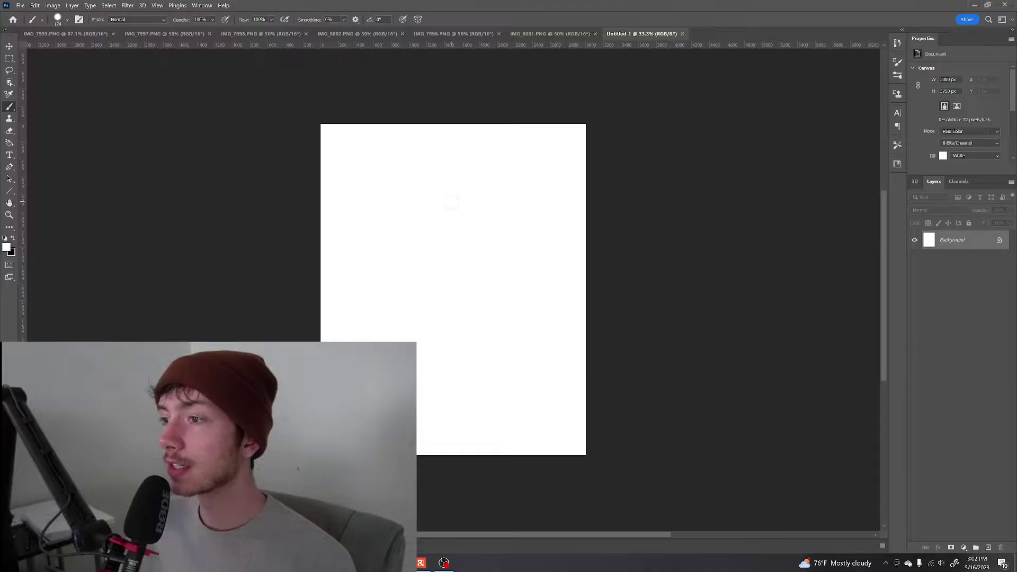
drag(475, 222, 477, 221)
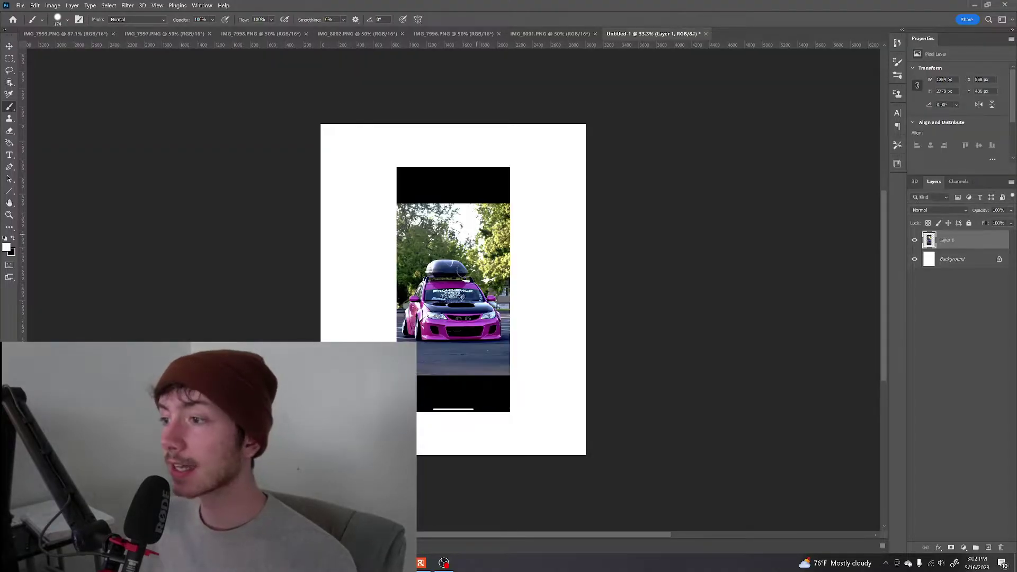
Enlarge the pasted front-view photo until it fills the canvas and position the car in the lower half.
key(ctrl+t)
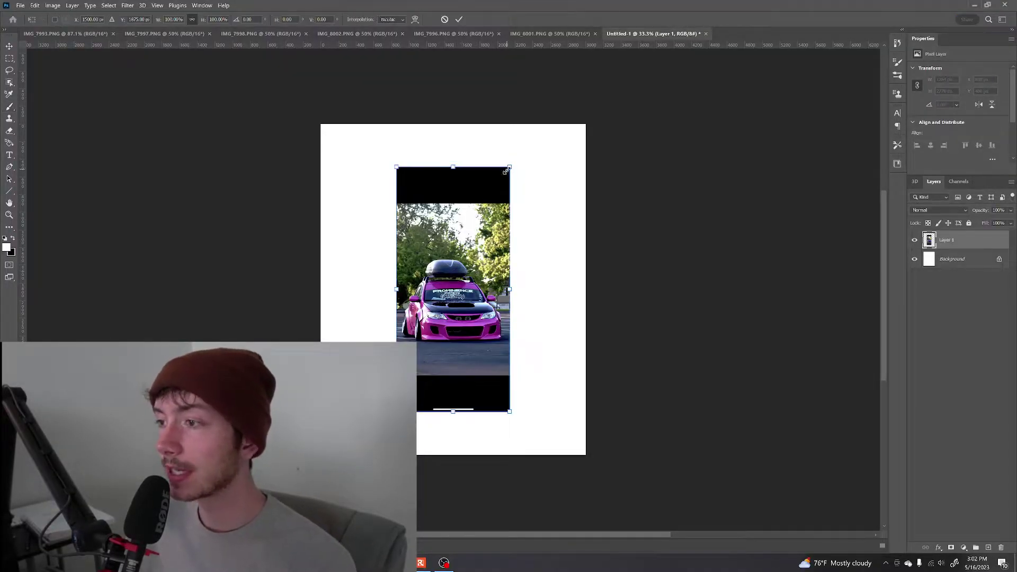
drag(509, 167, 605, 49)
drag(489, 155, 494, 182)
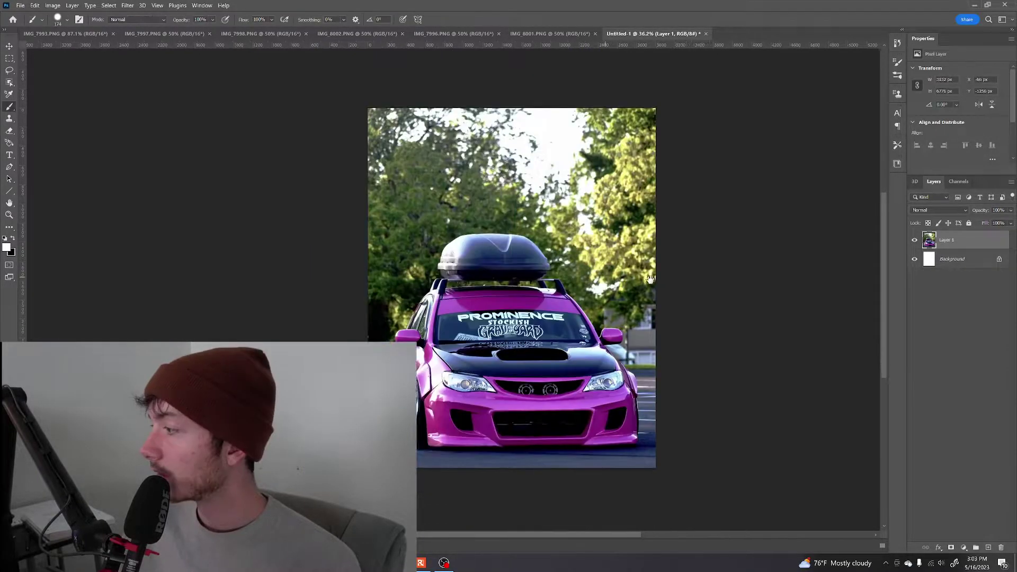
Start a Pen tool path along the ground shadow beneath the front bumper, heading towards the front wheel.
drag(650, 279, 733, 286)
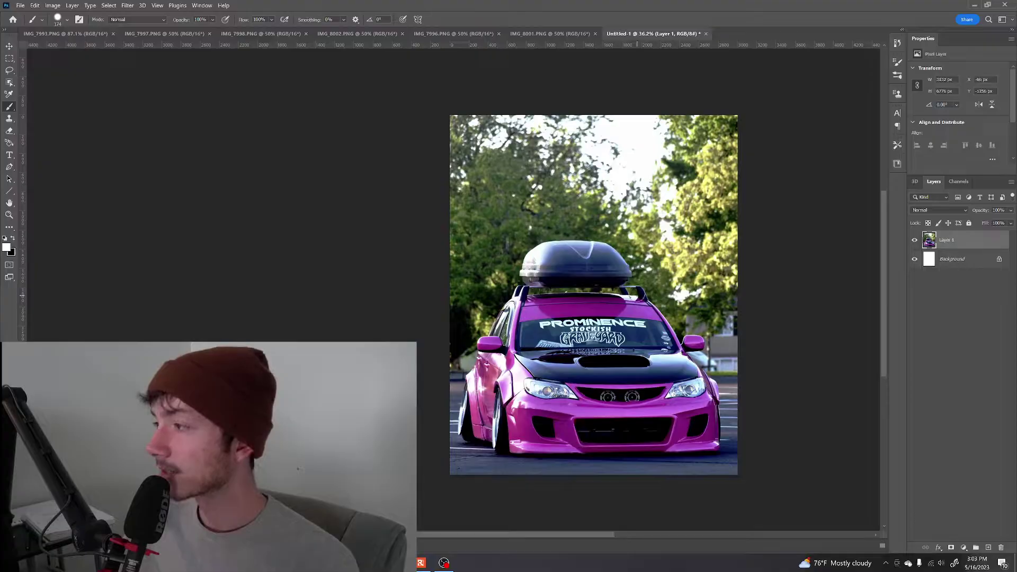
key(p)
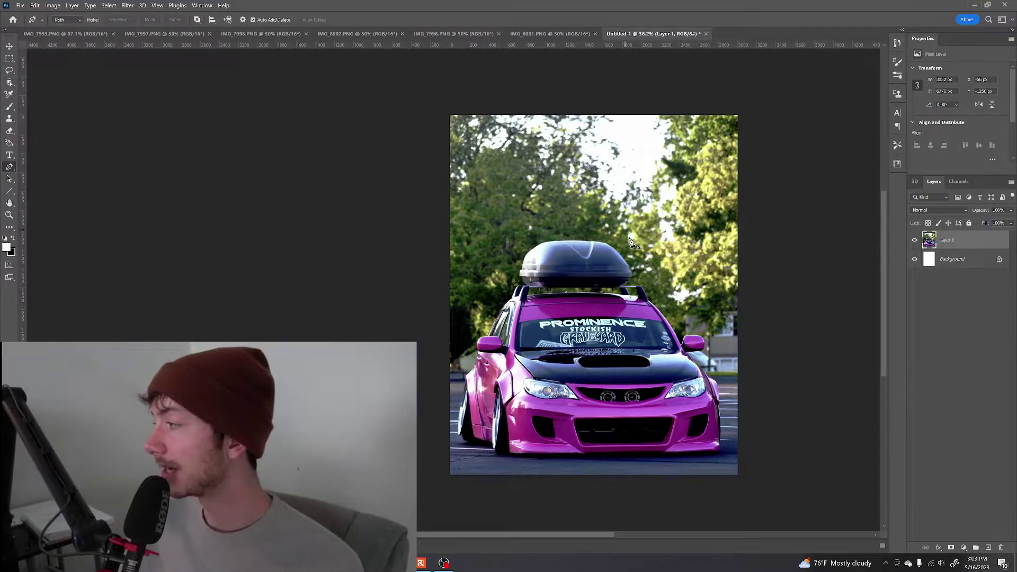
drag(568, 387, 636, 387)
drag(589, 476, 661, 208)
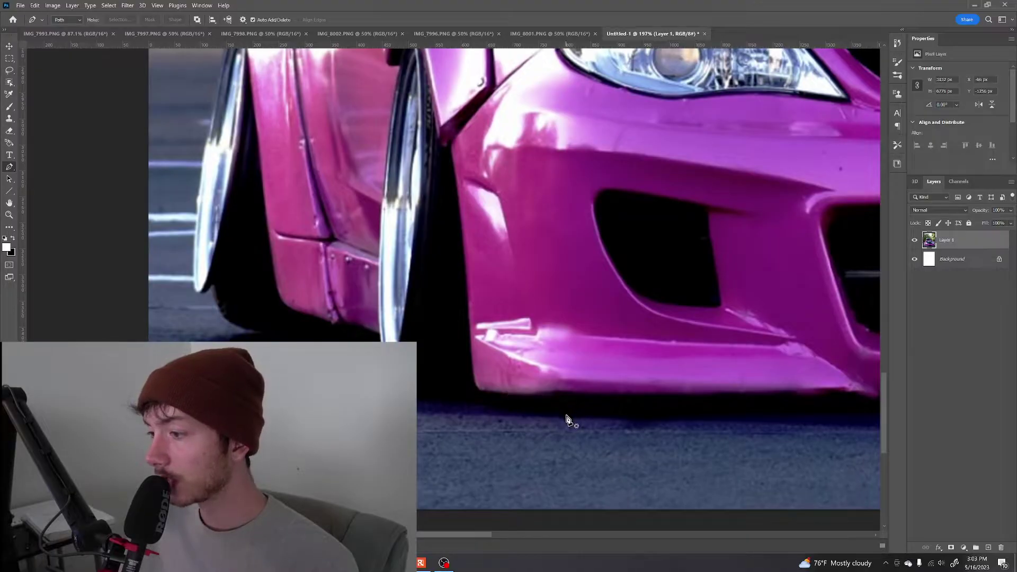
click(445, 404)
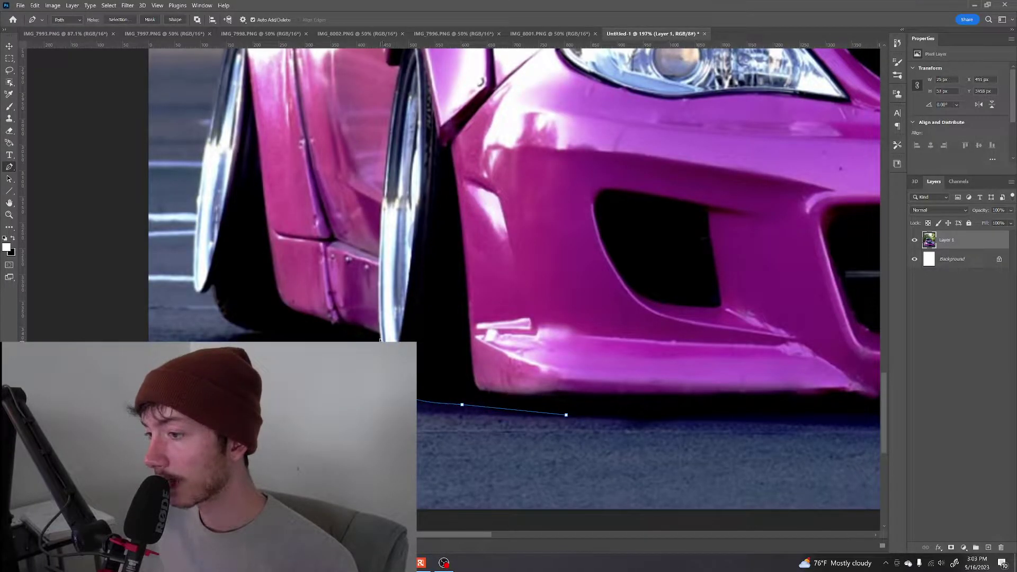
Continue the path around the wheels and up the car's side to the near curve of the roof box.
drag(380, 201, 485, 362)
drag(381, 83, 360, 267)
click(360, 268)
drag(424, 80, 399, 299)
click(450, 258)
drag(485, 71, 380, 298)
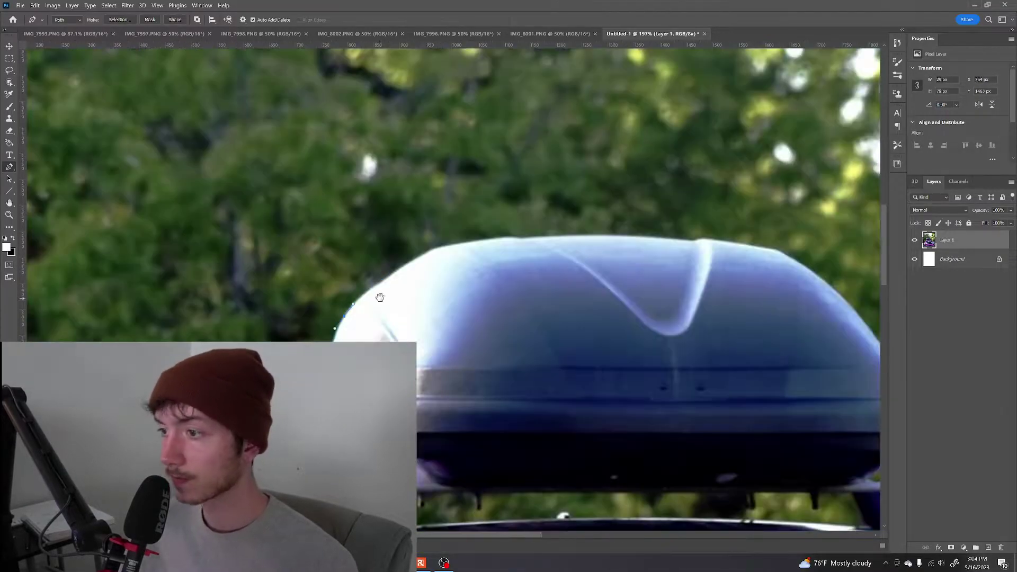
Trace the path over the roof box and down the windshield pillar to the opposite side mirror.
click(826, 283)
drag(827, 283, 520, 145)
scroll(598, 299, up, 3)
drag(717, 448, 493, 85)
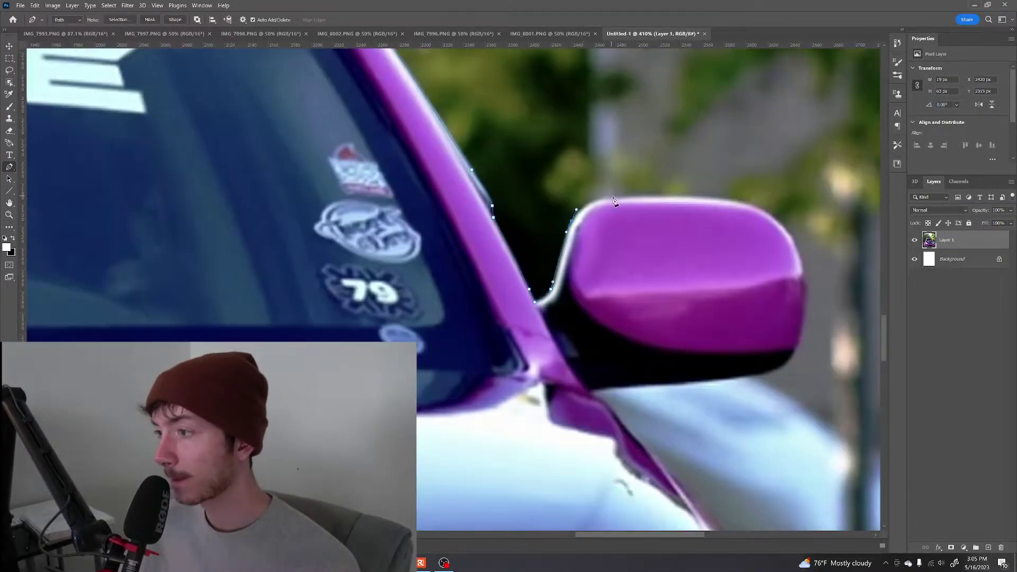
Trace the path around the side mirror and down along the edge of the front fender.
click(758, 208)
click(804, 268)
click(743, 376)
drag(615, 413, 624, 425)
click(647, 451)
drag(689, 504, 371, 95)
Trace the remaining fender and the lower edge of the bumper, closing the path around the whole car.
click(561, 390)
drag(561, 390, 467, 116)
click(470, 416)
mouse_move(546, 275)
mouse_down()
mouse_move(491, 275)
mouse_move(535, 275)
mouse_up()
drag(554, 129, 598, 232)
scroll(598, 232, left, 4)
scroll(686, 204, up, 6)
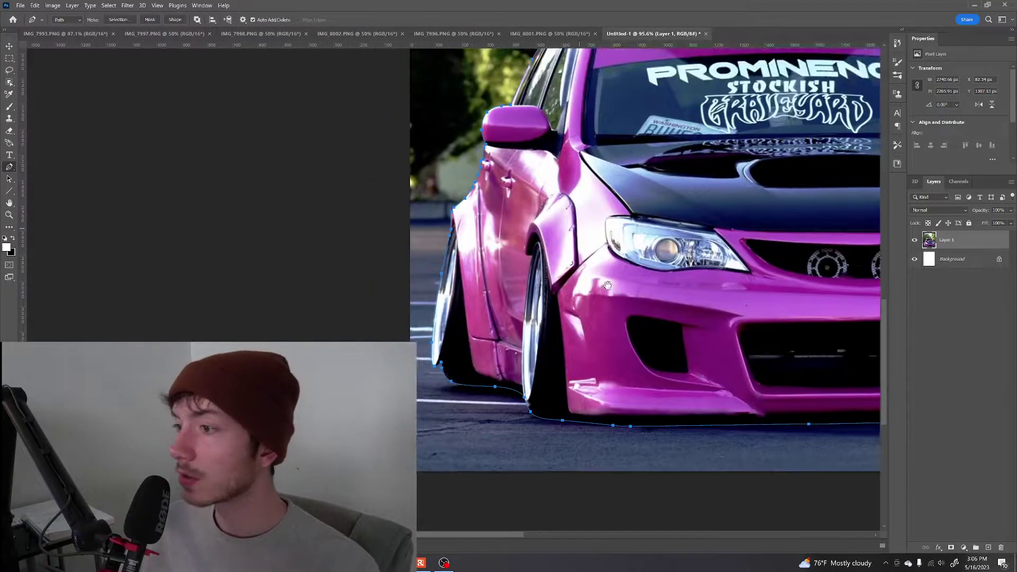
Trace a closed path around the small background gap between the two roof rack legs on the windshield sticker side.
drag(686, 204, 527, 269)
drag(536, 197, 482, 237)
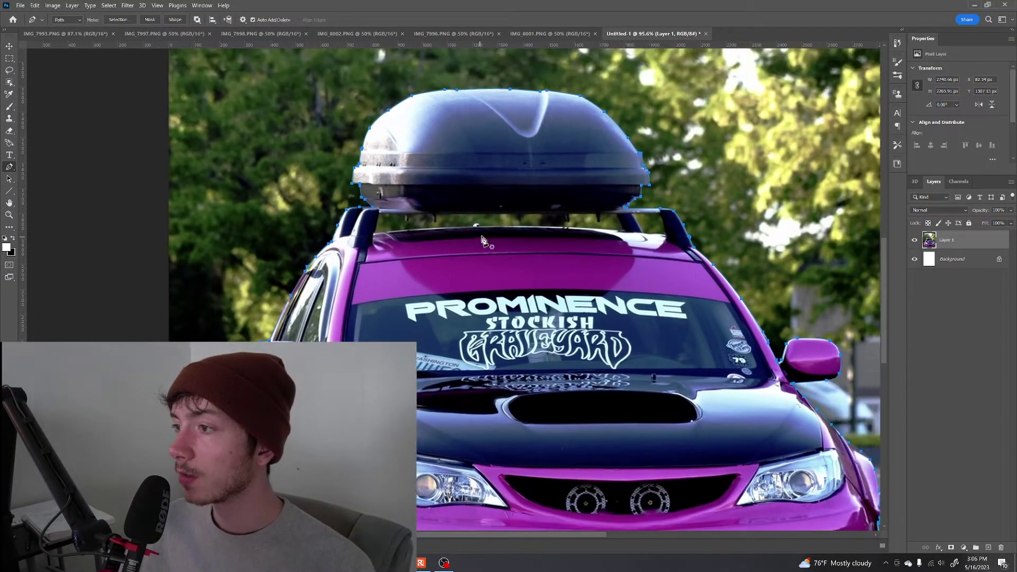
key(z)
drag(558, 217, 721, 228)
key(p)
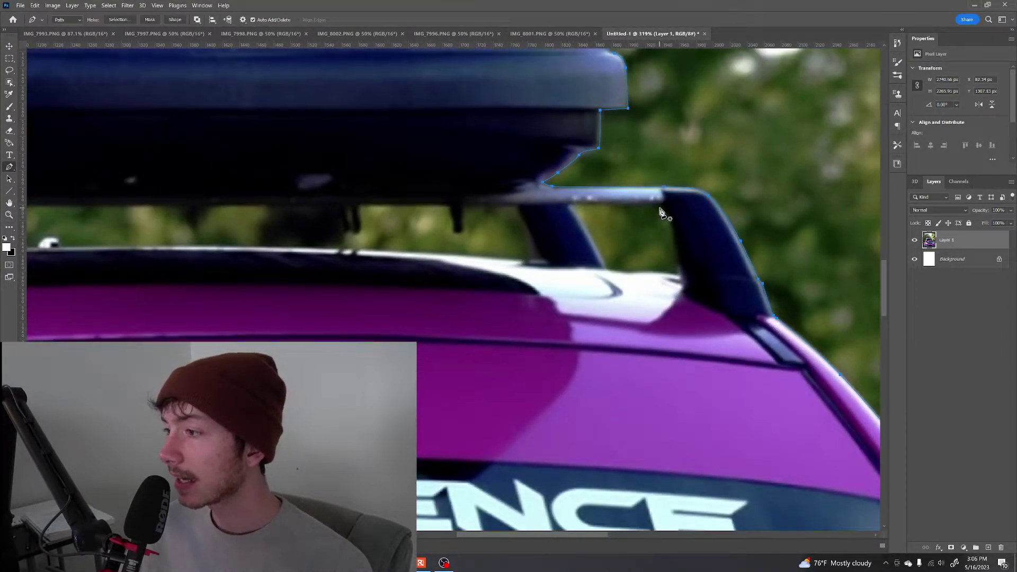
click(674, 237)
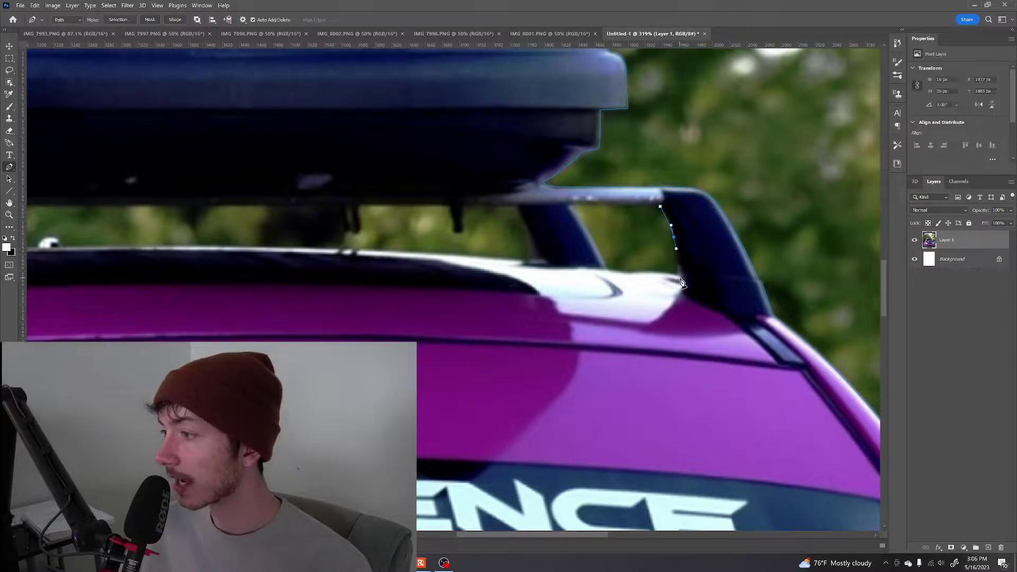
click(608, 268)
click(578, 214)
click(570, 205)
drag(628, 205, 644, 205)
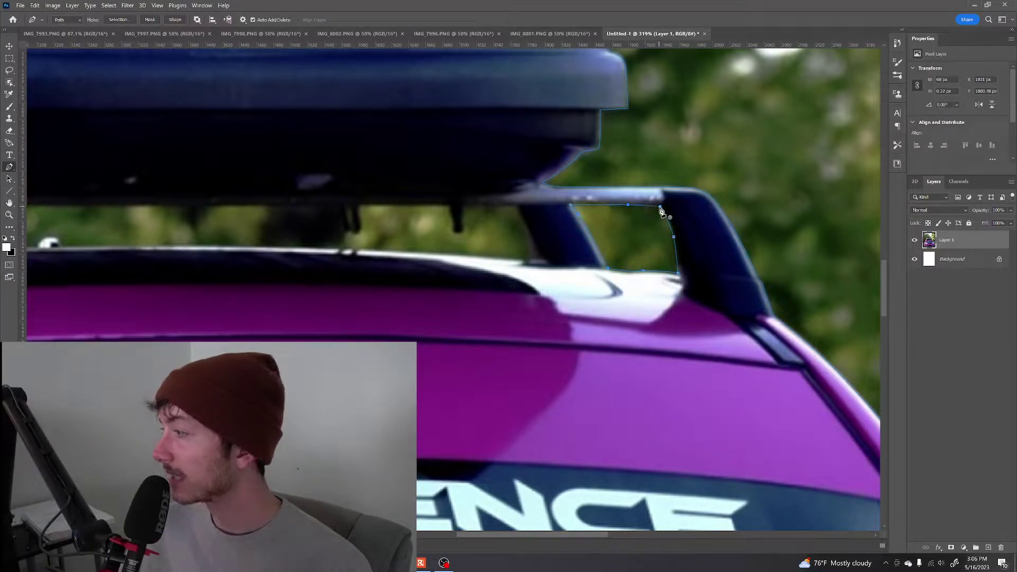
Trace a closed path around the long background gap between the roof box and the car's roof, following the roof antenna.
drag(499, 239, 580, 238)
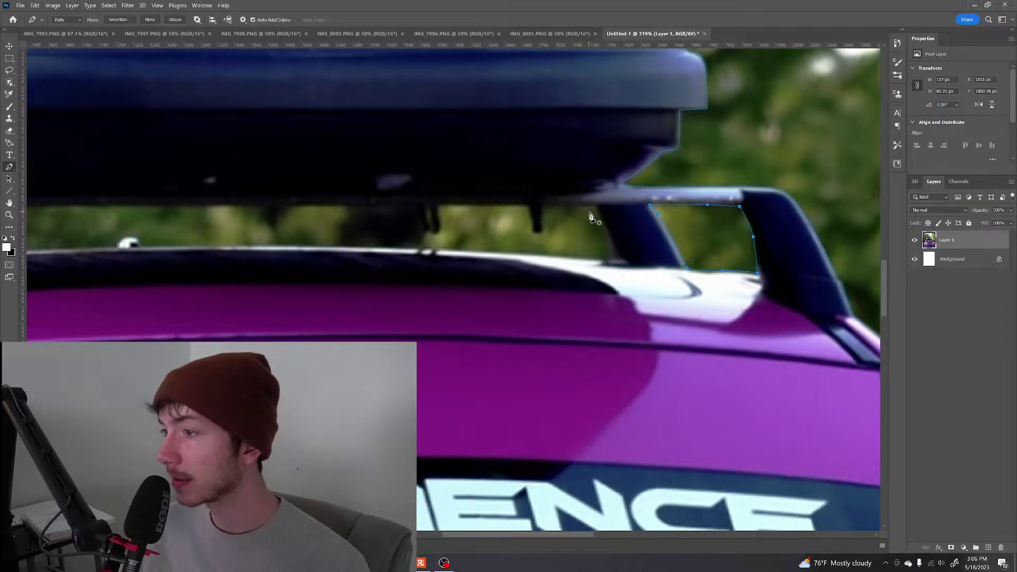
scroll(597, 212, left, 5)
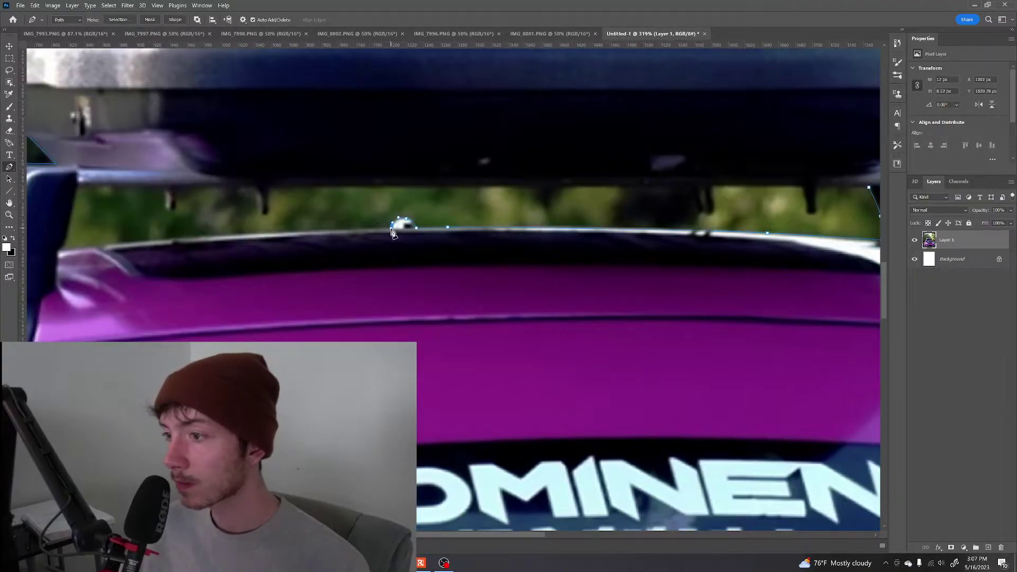
scroll(357, 235, left, 2)
click(646, 171)
drag(535, 179, 554, 179)
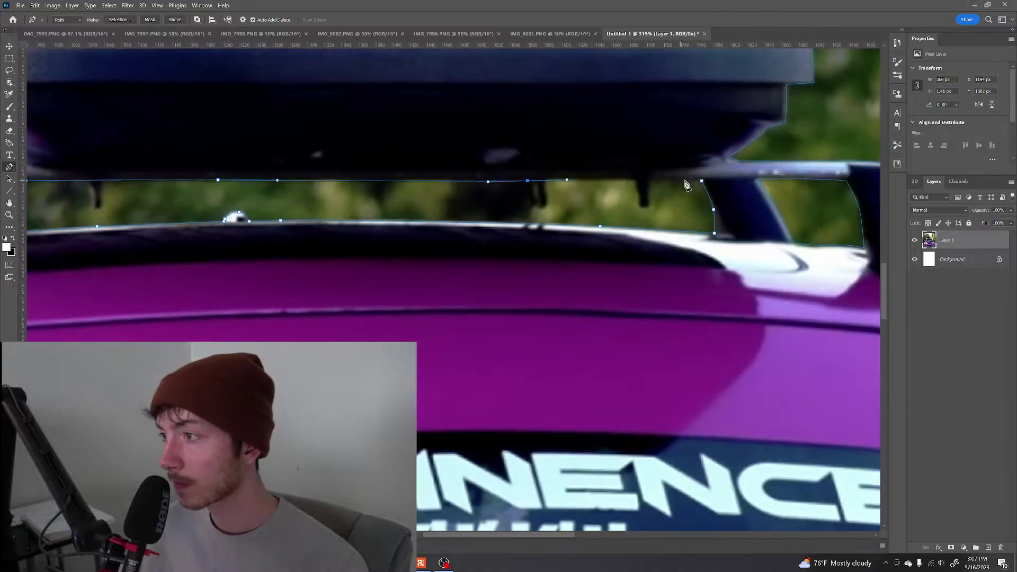
scroll(644, 182, down, 5)
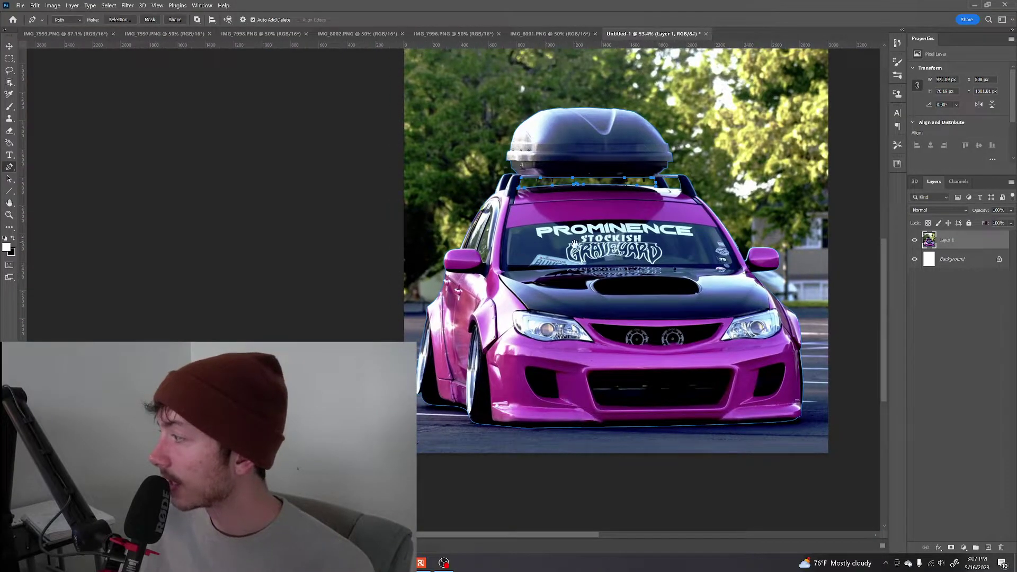
Convert the car paths to a selection, copy it to a new layer, and check the cutout with Layer 1 temporarily hidden.
drag(571, 241, 563, 249)
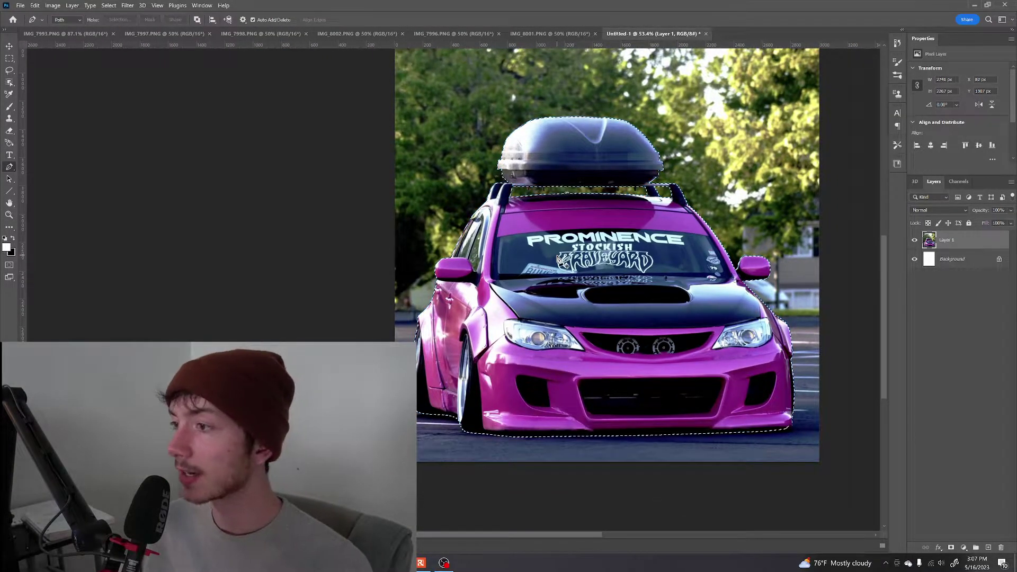
key(ctrl+Return)
drag(622, 216, 578, 240)
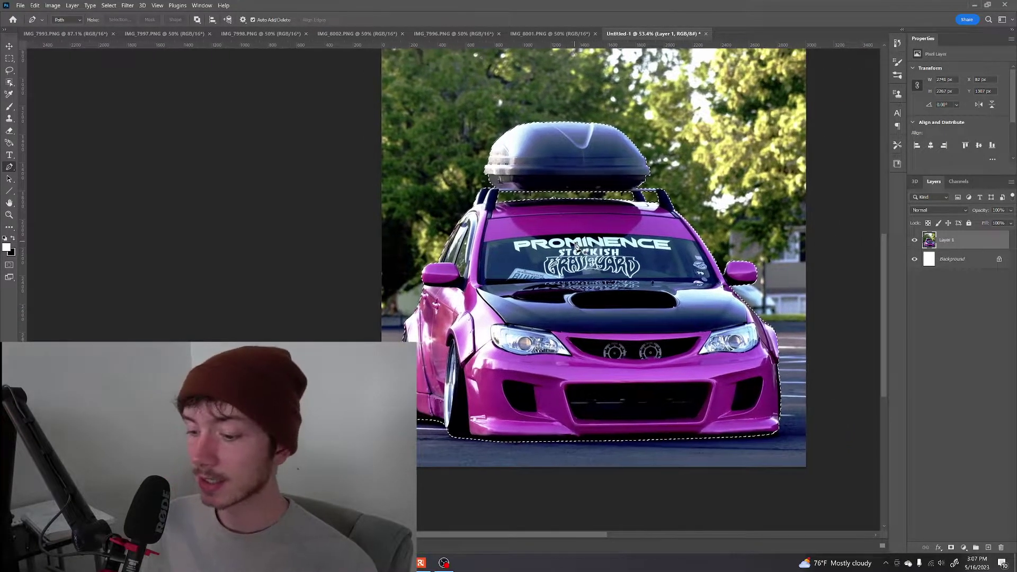
key(ctrl+j)
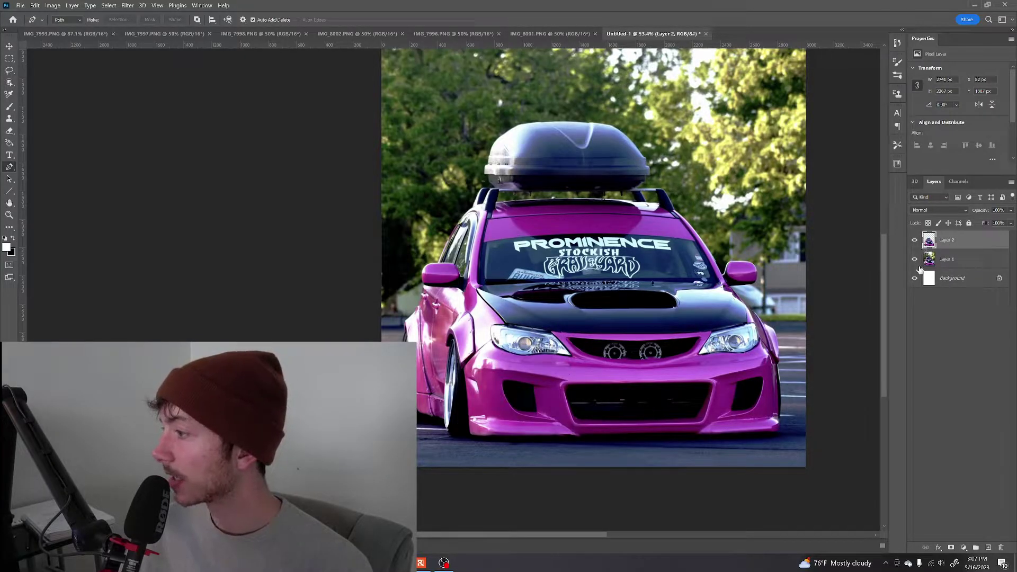
click(915, 260)
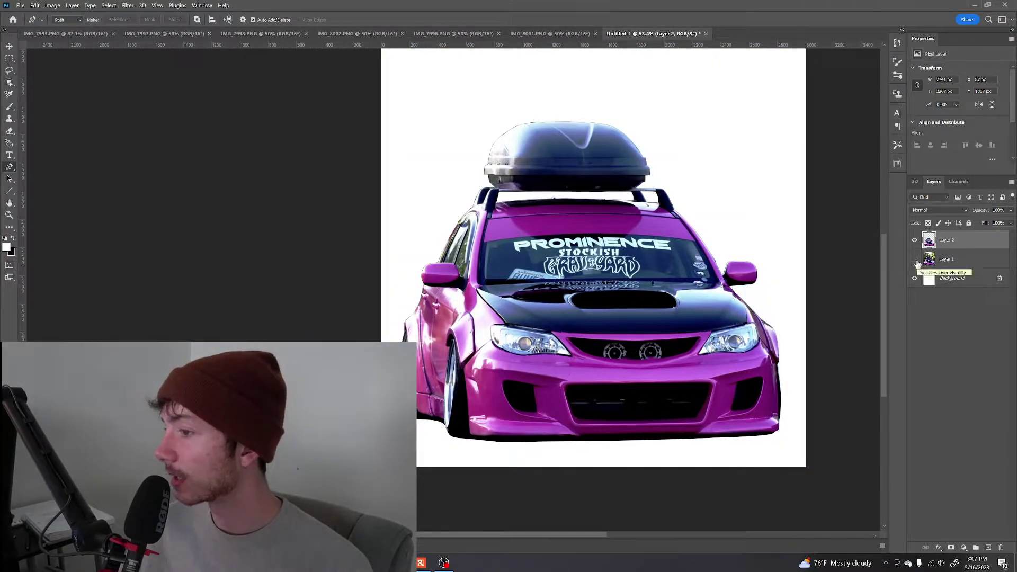
click(915, 260)
scroll(493, 117, down, 2)
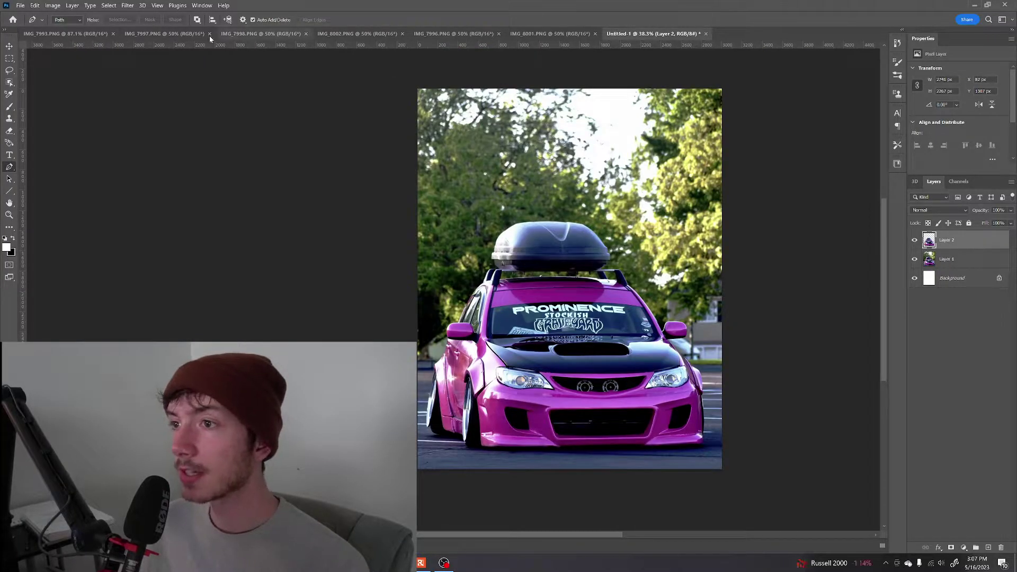
Copy the whole IMG_7997 rear-view photo and paste it into the poster between the car cutout and Layer 1.
click(184, 34)
key(ctrl+a)
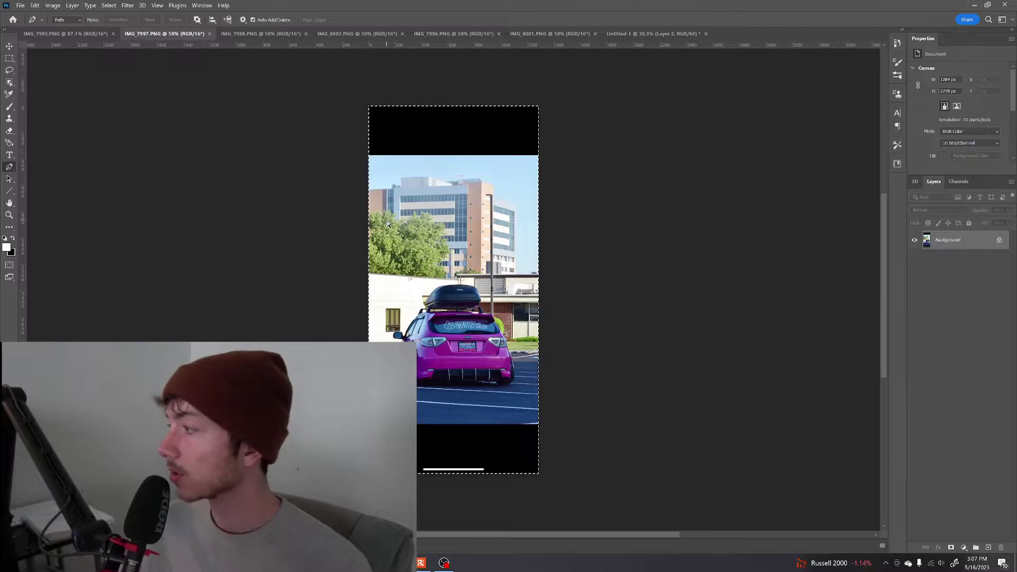
click(654, 34)
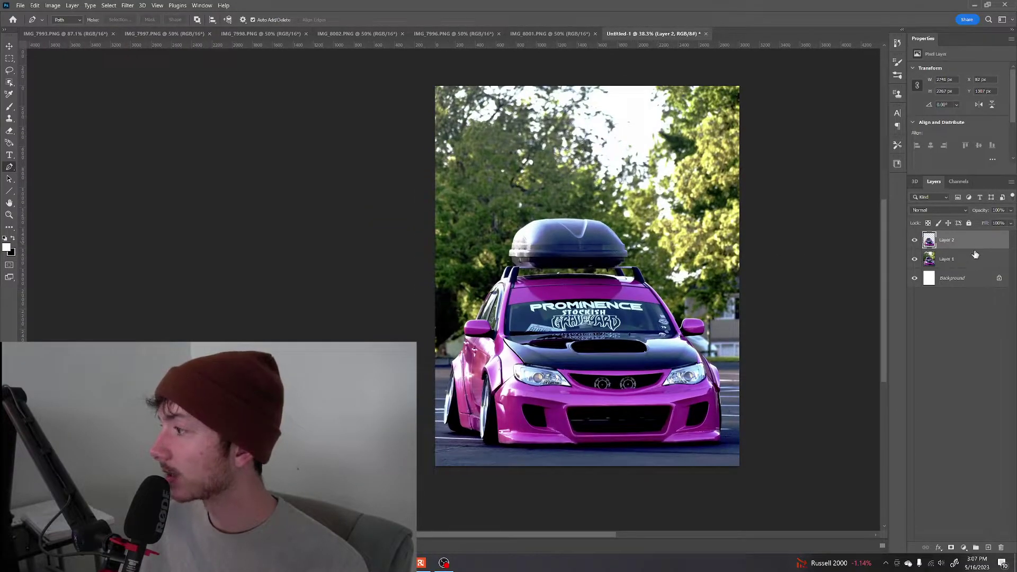
click(975, 259)
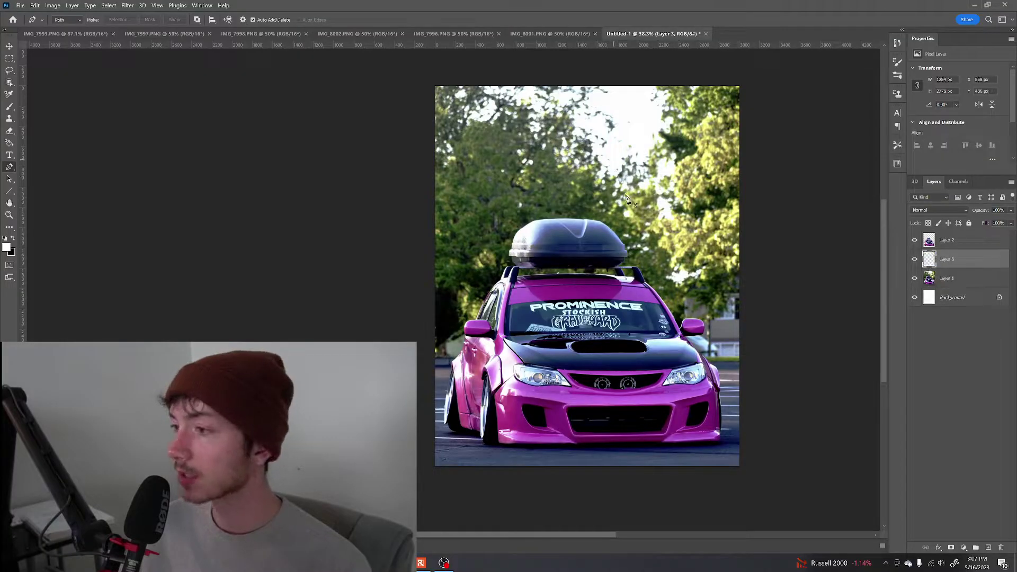
key(ctrl+v)
drag(663, 263, 626, 277)
key(z)
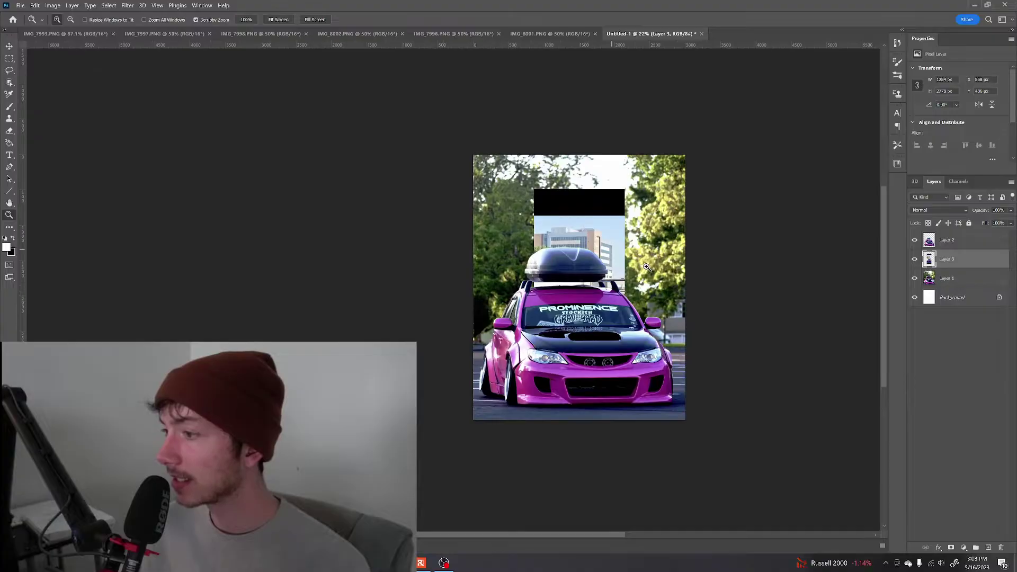
Scale up and reposition the pasted rear-view photo so its car fills the upper canvas behind the front-view car.
key(ctrl+t)
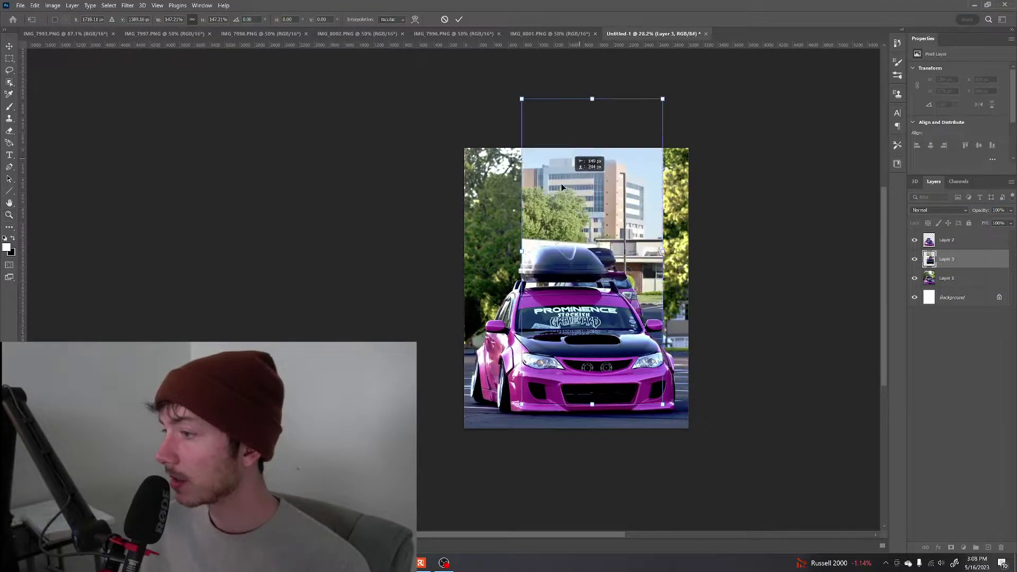
drag(561, 183, 544, 200)
drag(646, 114, 756, 30)
drag(620, 181, 563, 188)
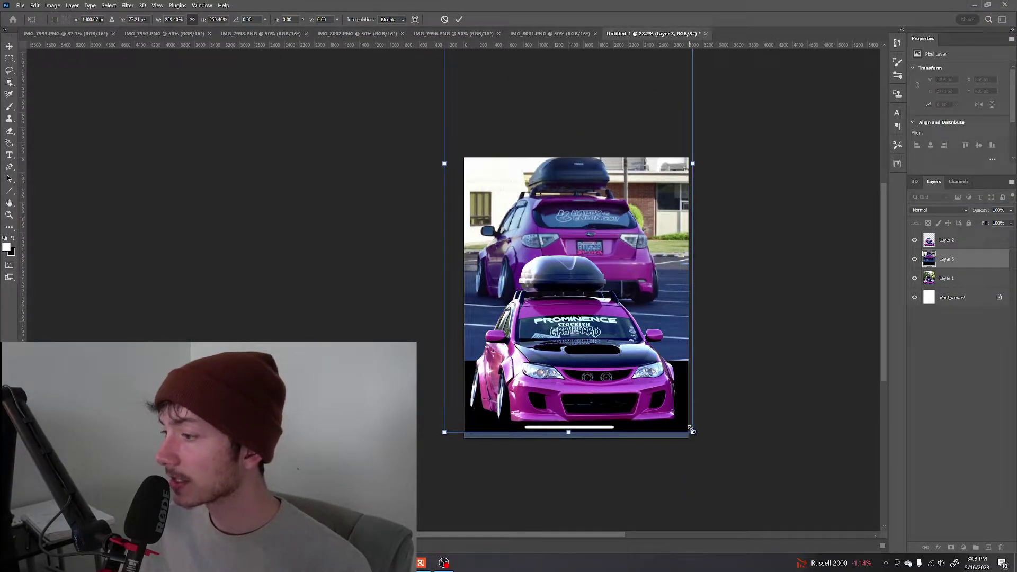
drag(692, 430, 719, 457)
key(Return)
Add a layer mask to the rear-view photo and set up a large Soft Round brush with 0% hardness.
key(z)
drag(583, 273, 589, 295)
key(p)
key(z)
key(p)
drag(589, 294, 610, 295)
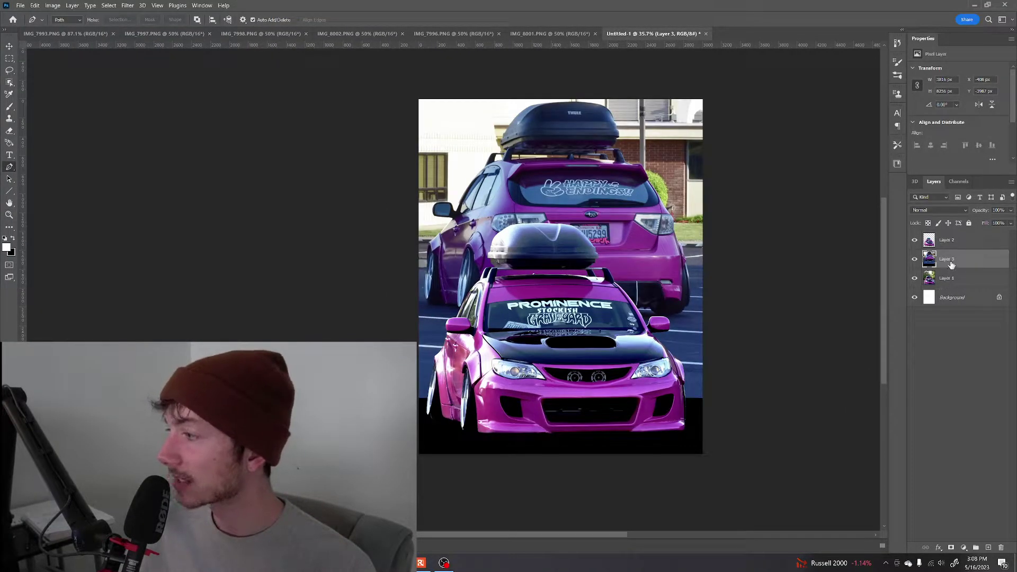
click(951, 548)
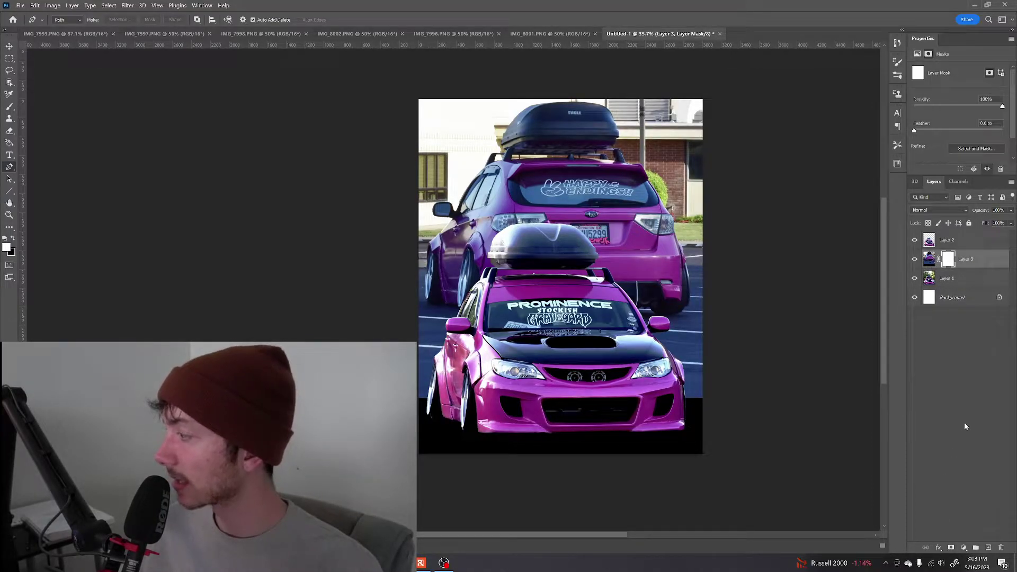
key(b)
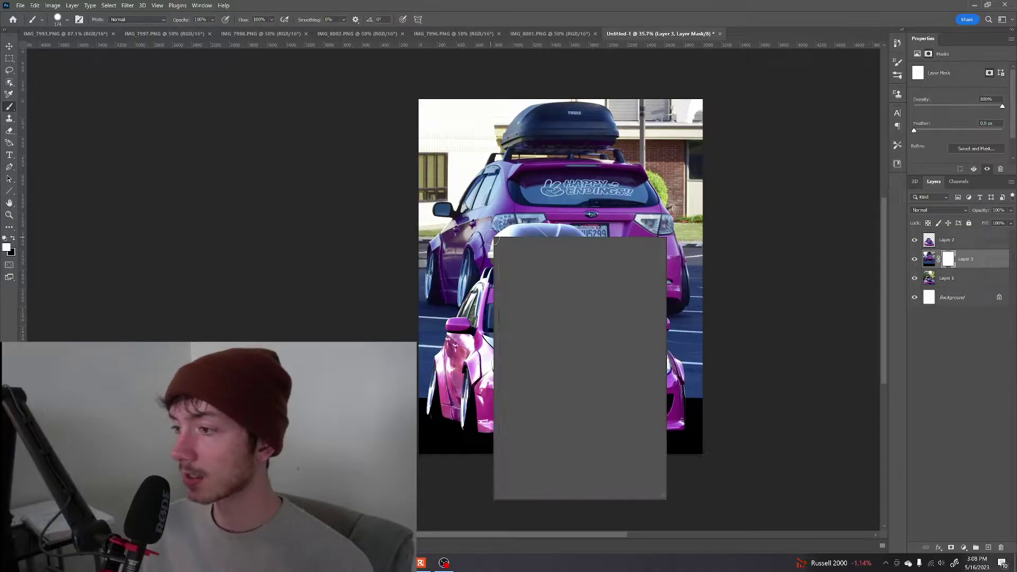
right_click(560, 282)
drag(556, 282, 537, 281)
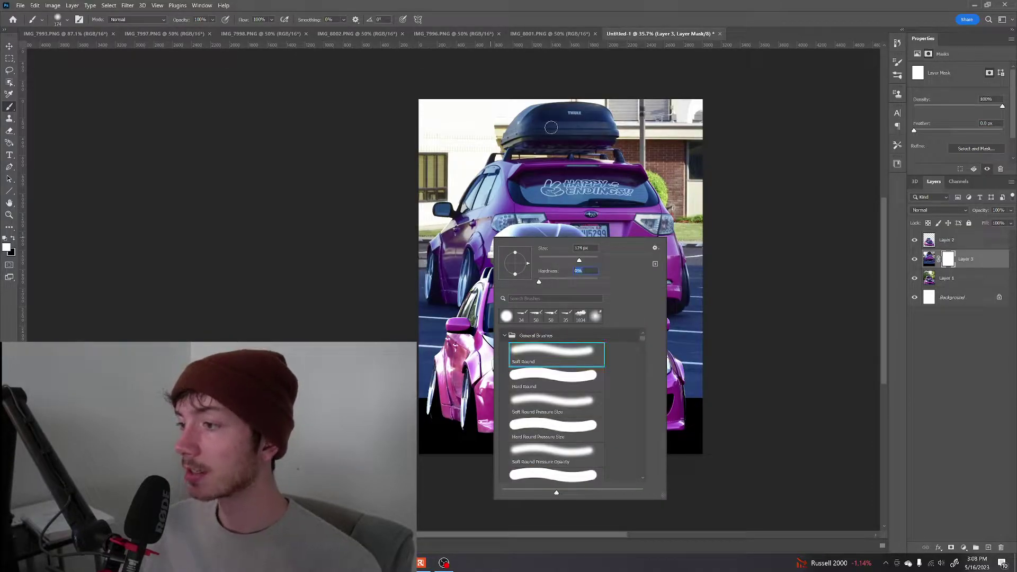
click(483, 400)
mouse_move(441, 380)
mouse_down()
mouse_move(482, 380)
mouse_move(482, 352)
mouse_move(459, 350)
mouse_move(551, 340)
mouse_move(532, 340)
mouse_up()
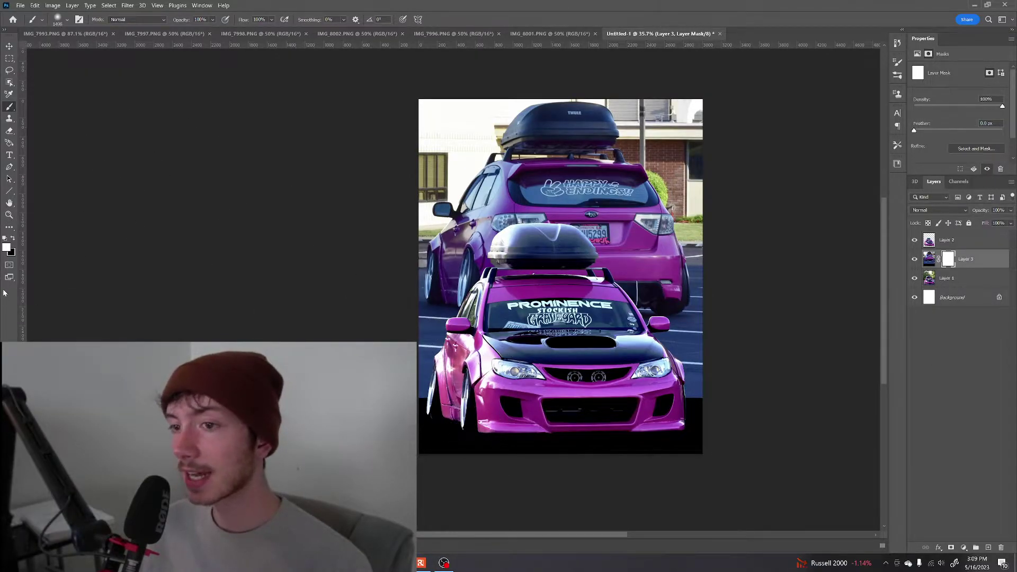
Paint black on the mask over the rear-view photo's lower part to blend it into the original parking lot ground.
key(x)
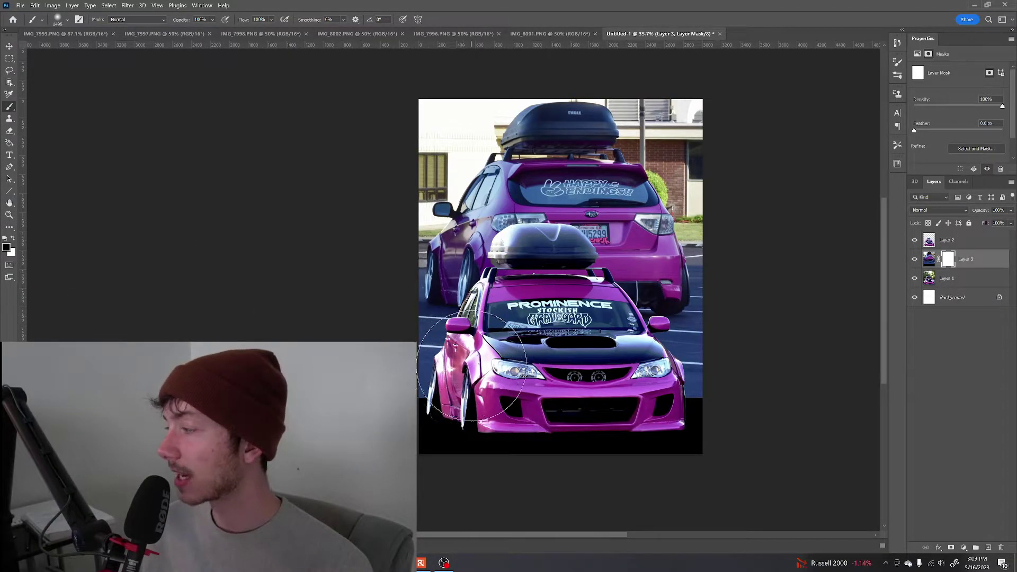
mouse_move(472, 365)
mouse_down()
mouse_move(455, 408)
mouse_move(477, 413)
mouse_move(451, 418)
mouse_up()
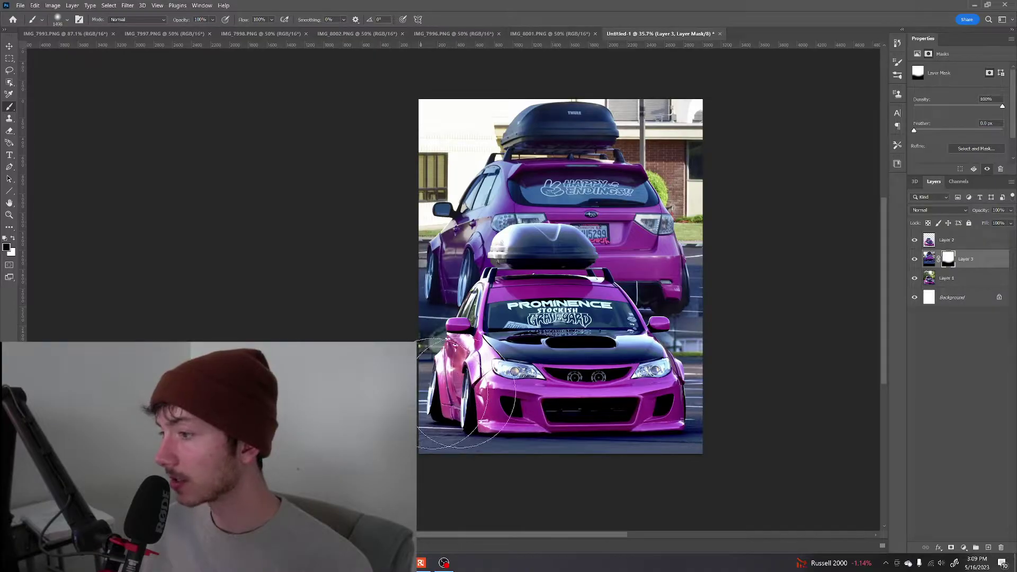
scroll(551, 304, up, 2)
mouse_move(592, 314)
mouse_down()
mouse_move(620, 321)
mouse_move(520, 313)
mouse_up()
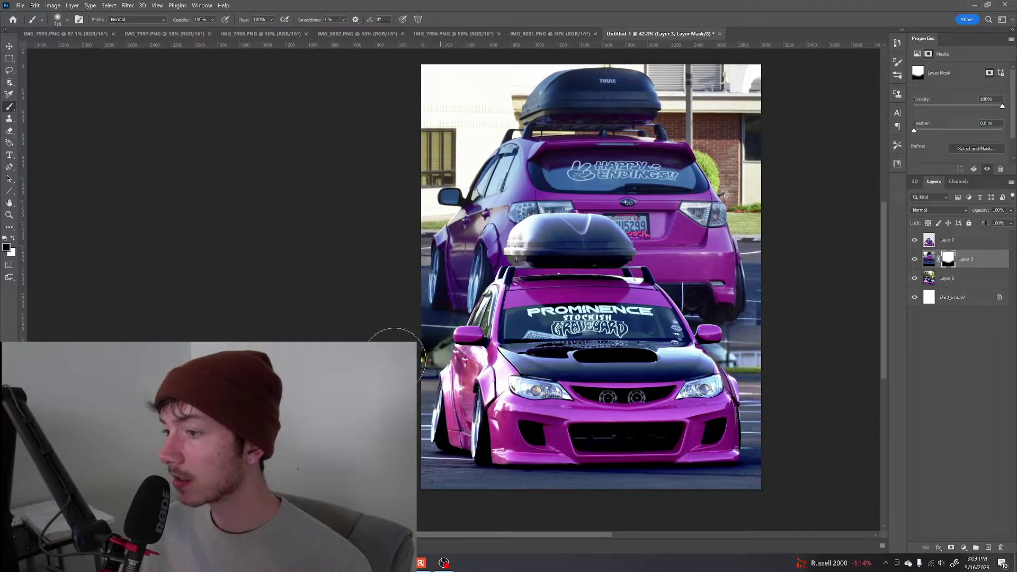
Select the rear-view car on Layer 3 by framing it with the Object Selection tool.
click(967, 245)
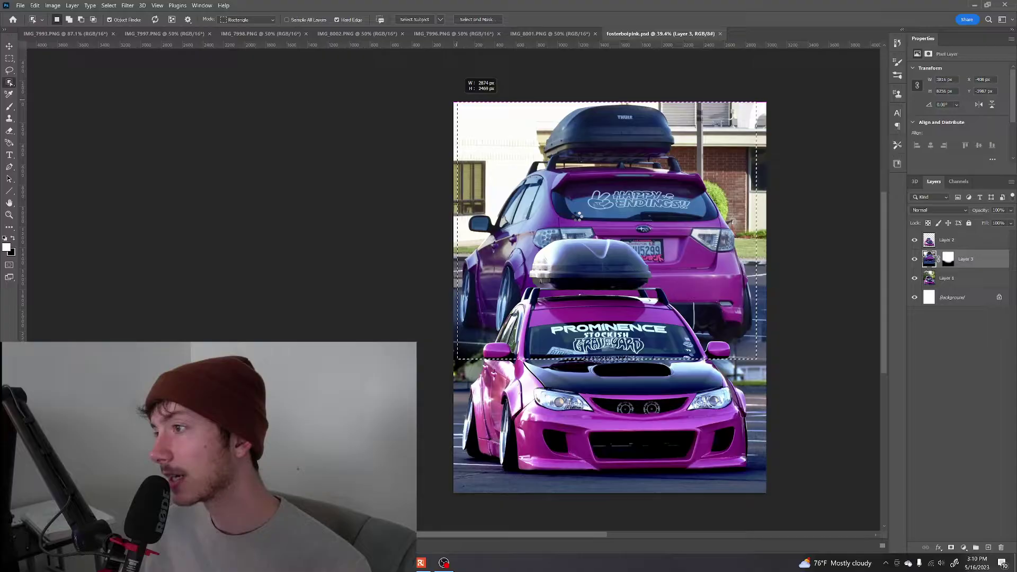
drag(458, 103, 458, 103)
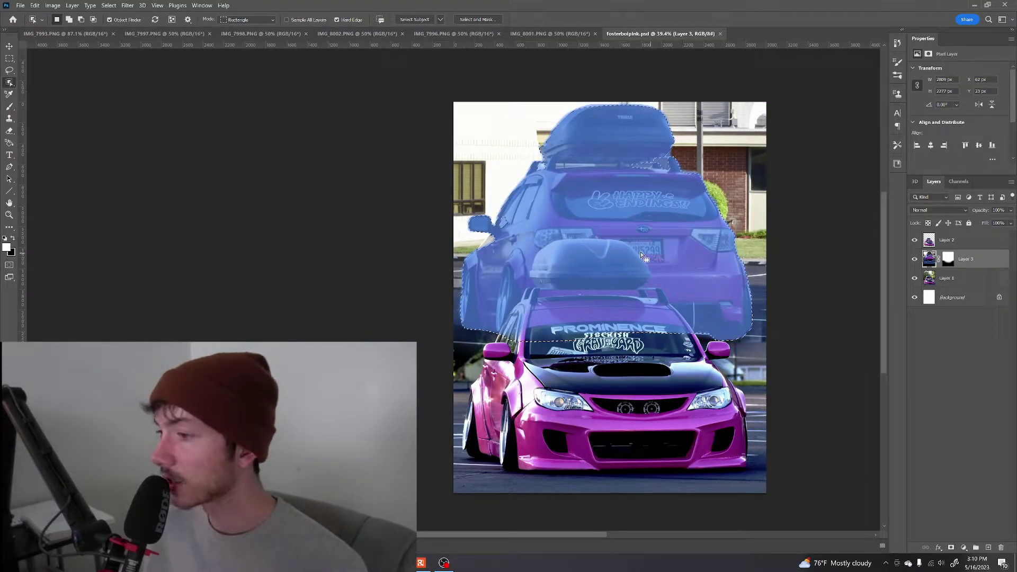
Trace a closed path around the missed areas of the rear-view car by its side mirror and add it to the selection.
key(z)
click(537, 228)
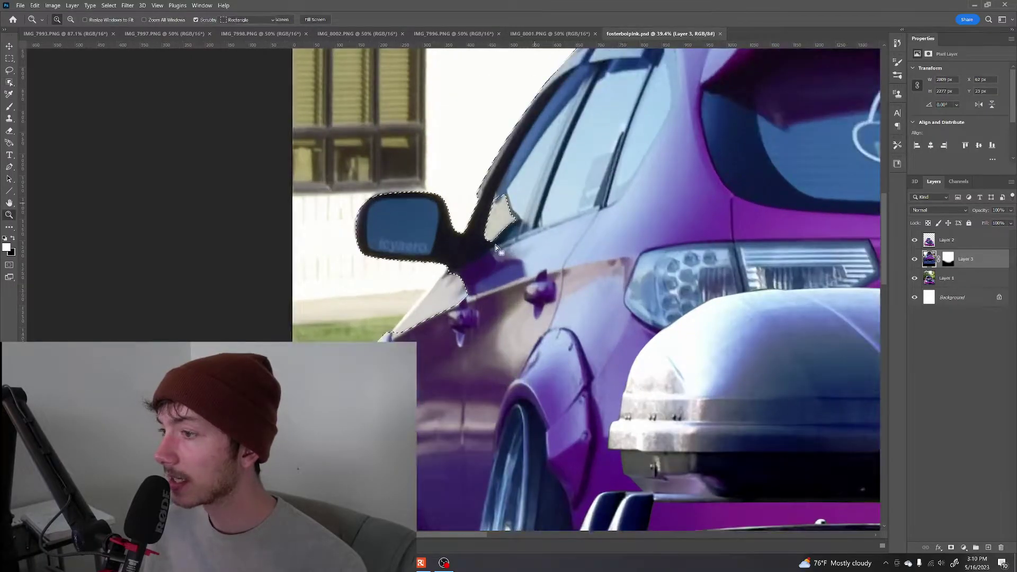
key(w)
drag(657, 197, 489, 291)
drag(628, 201, 568, 318)
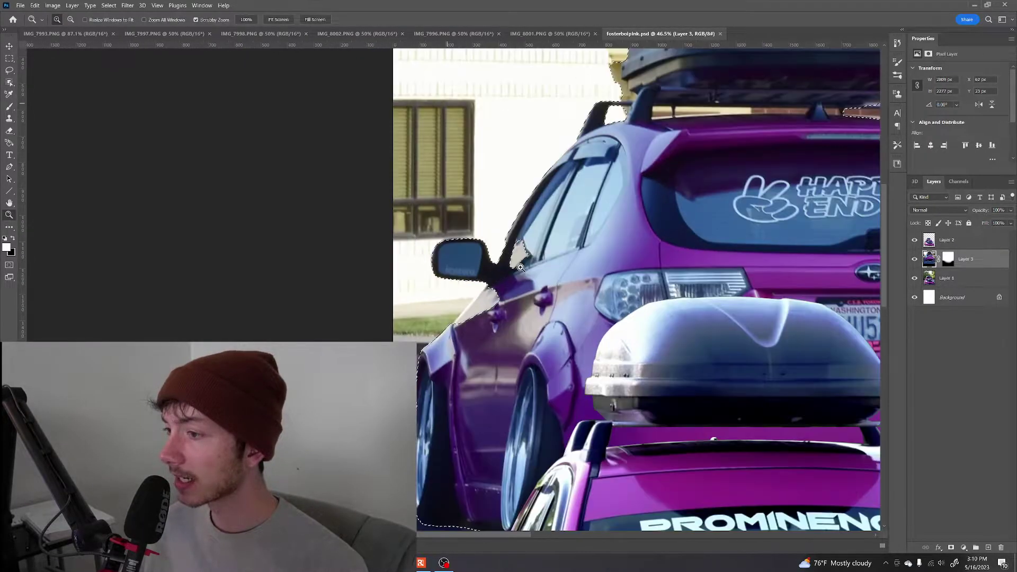
drag(521, 267, 514, 264)
key(w)
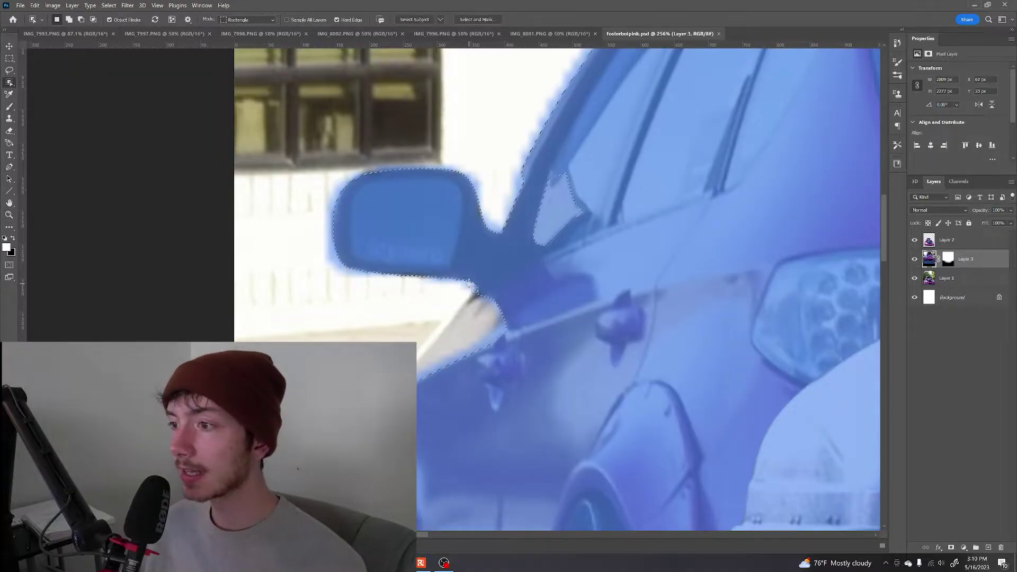
key(p)
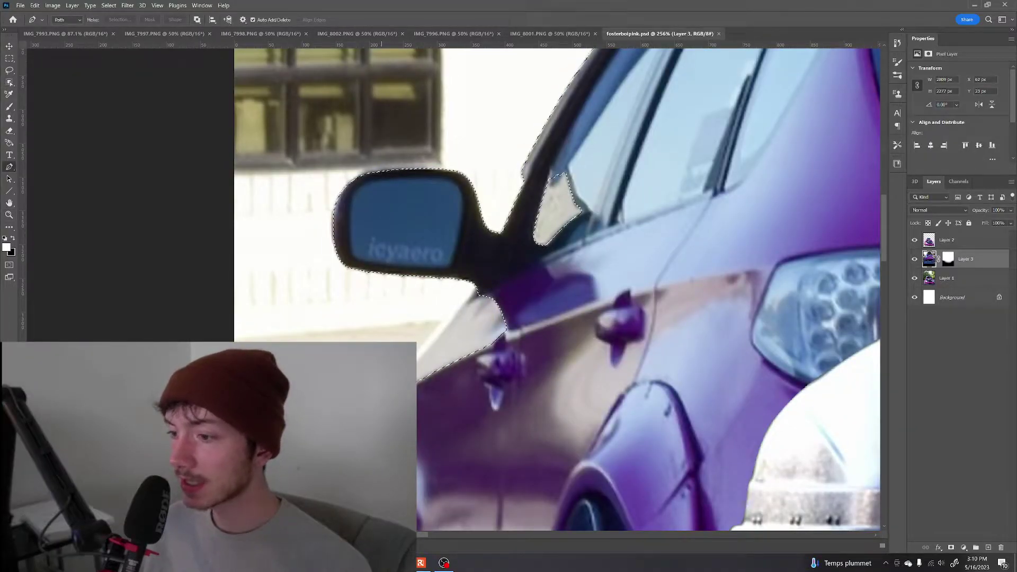
click(382, 403)
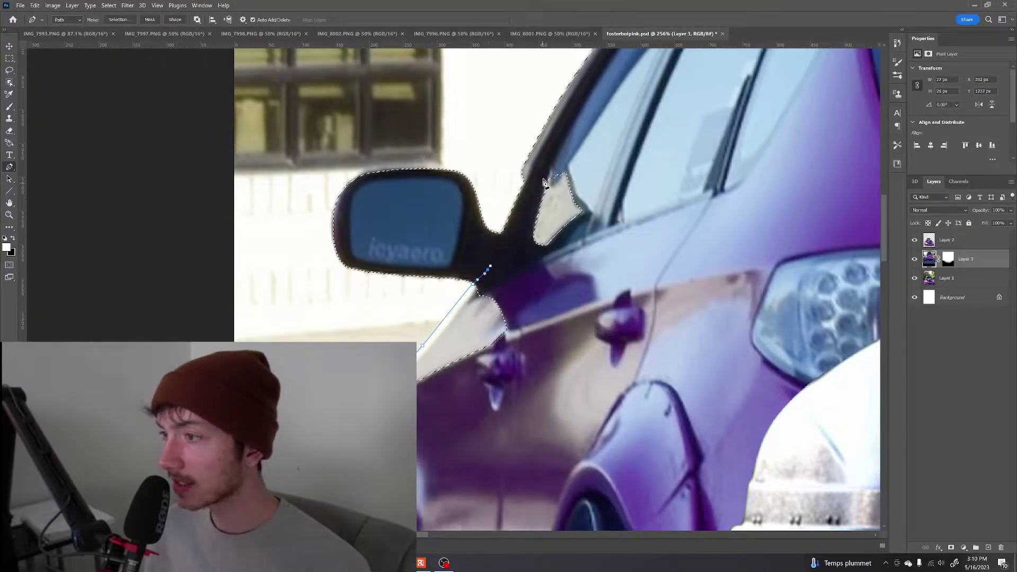
drag(524, 315, 516, 325)
click(489, 382)
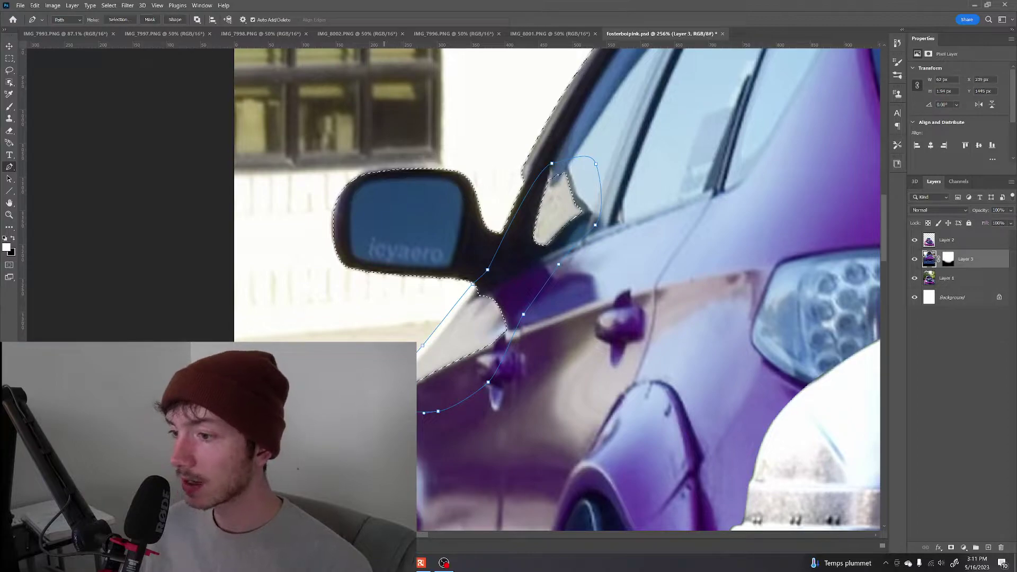
click(383, 401)
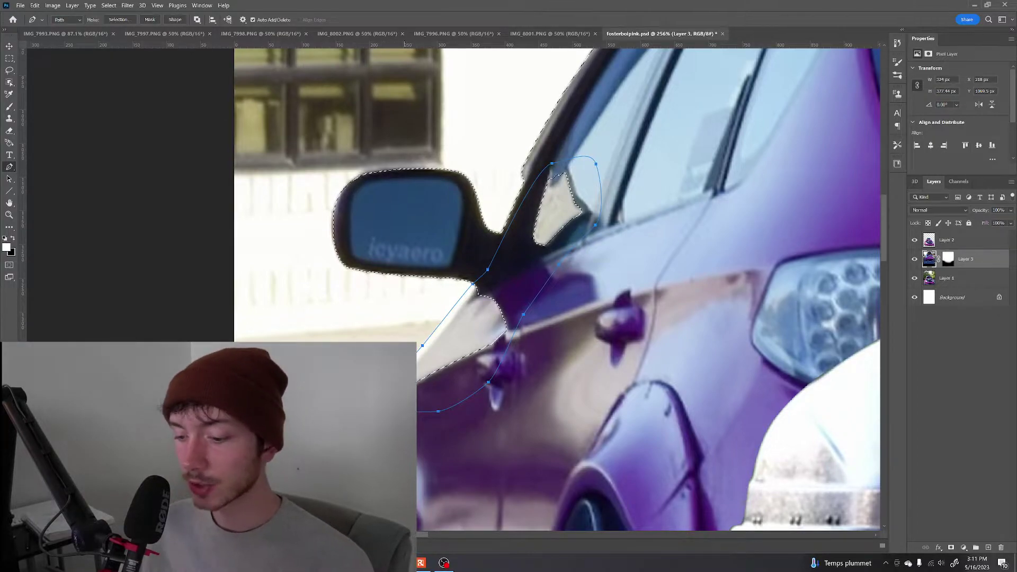
key(ctrl+shift+Return)
Trace a closed path around the wrongly selected background beside the rear-view car's roof box end and rack leg.
drag(555, 137, 535, 302)
drag(640, 154, 450, 231)
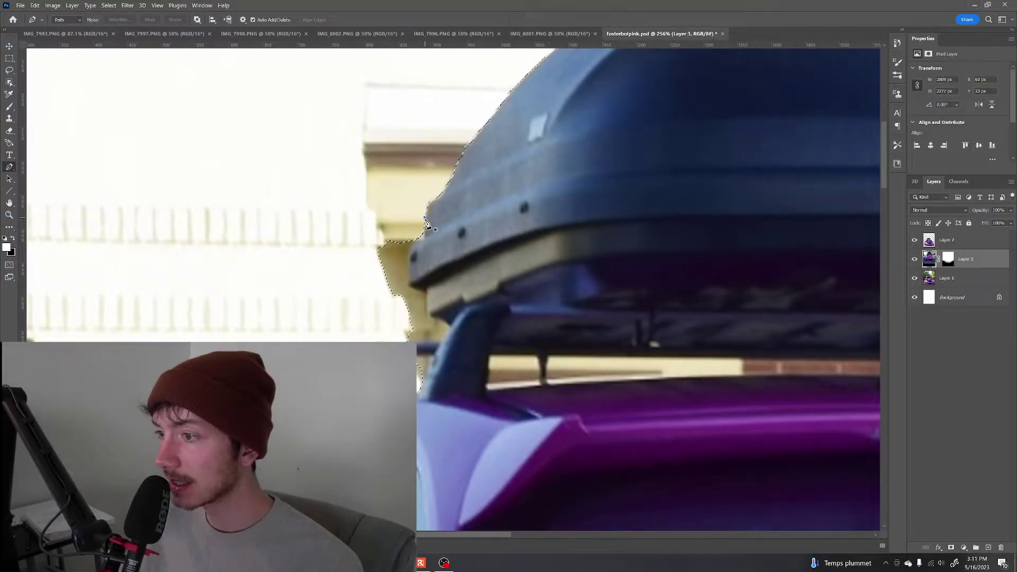
click(425, 217)
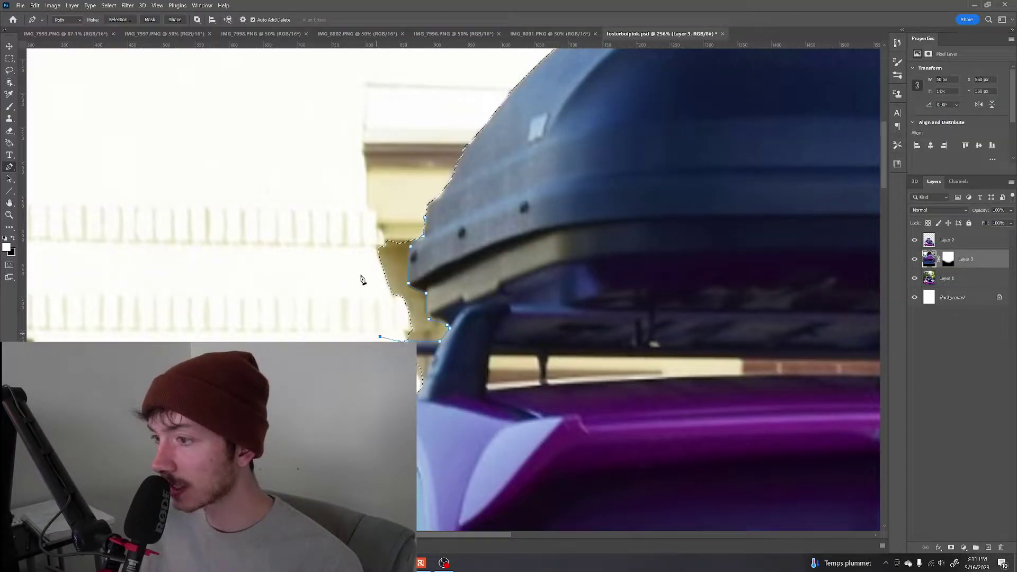
click(425, 219)
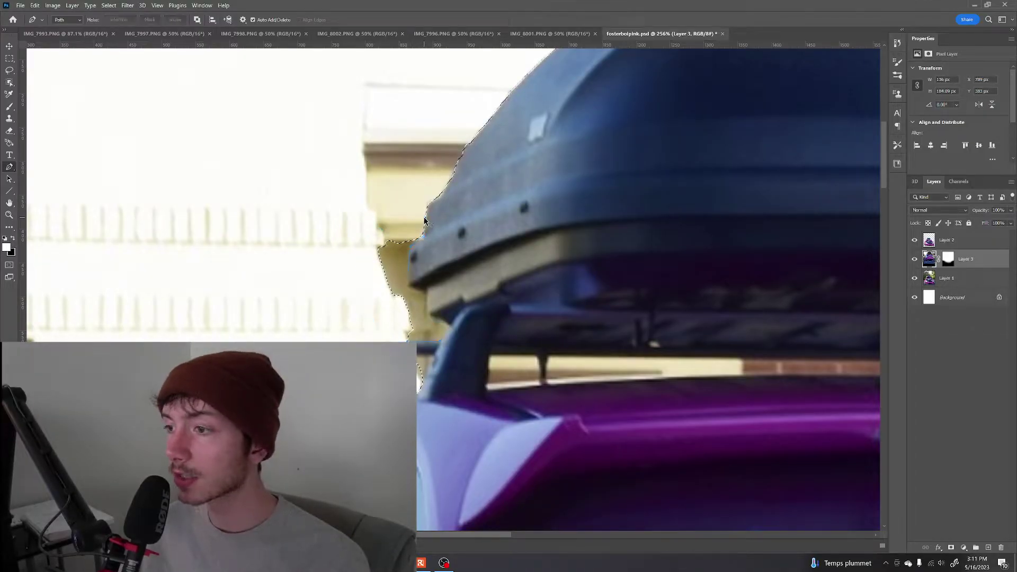
Close the path beside the rear-view car's roof box end and subtract it and the background gaps under the roof rack from the selection.
click(425, 221)
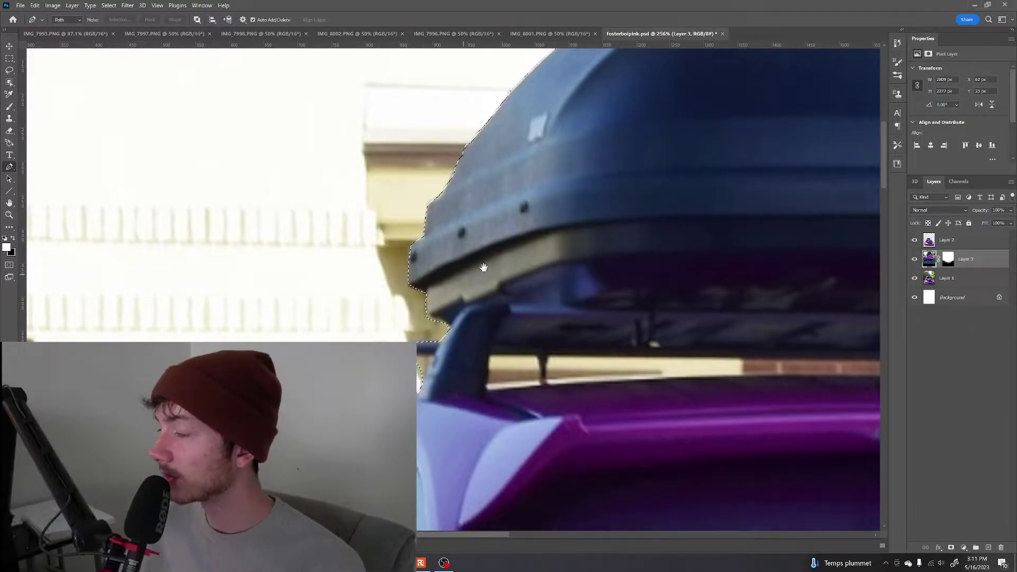
drag(484, 267, 574, 214)
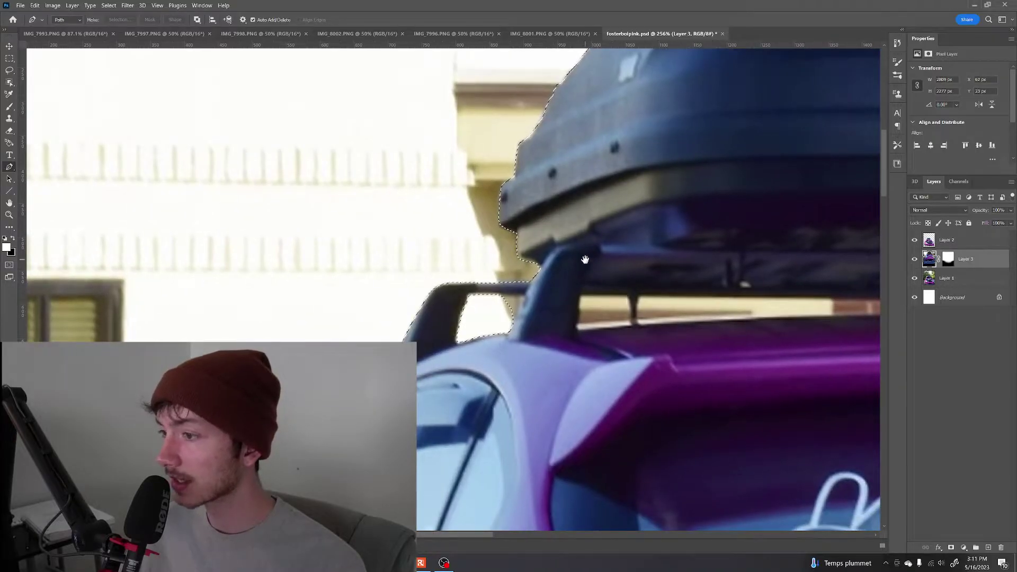
drag(585, 259, 558, 246)
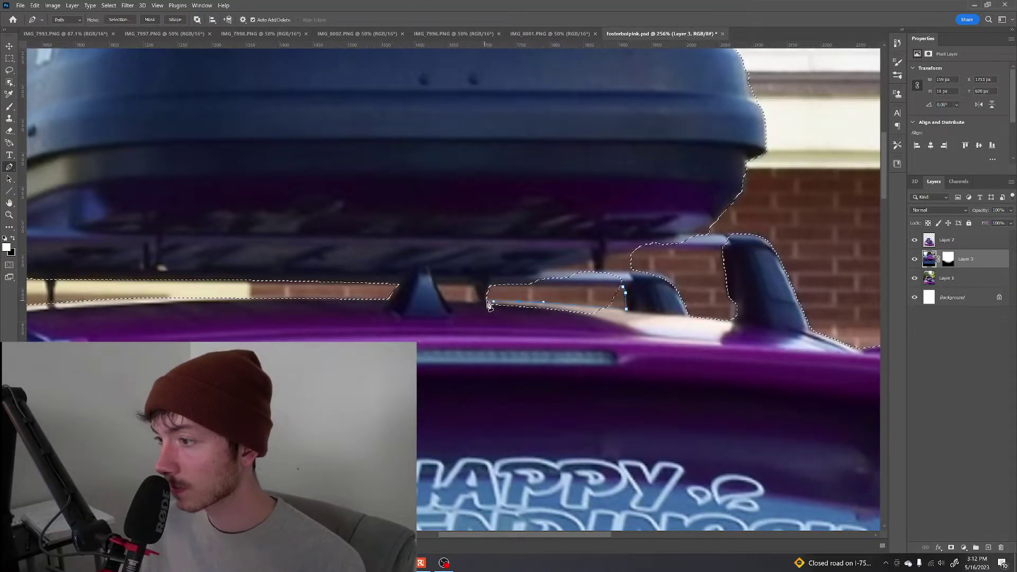
drag(607, 297, 491, 302)
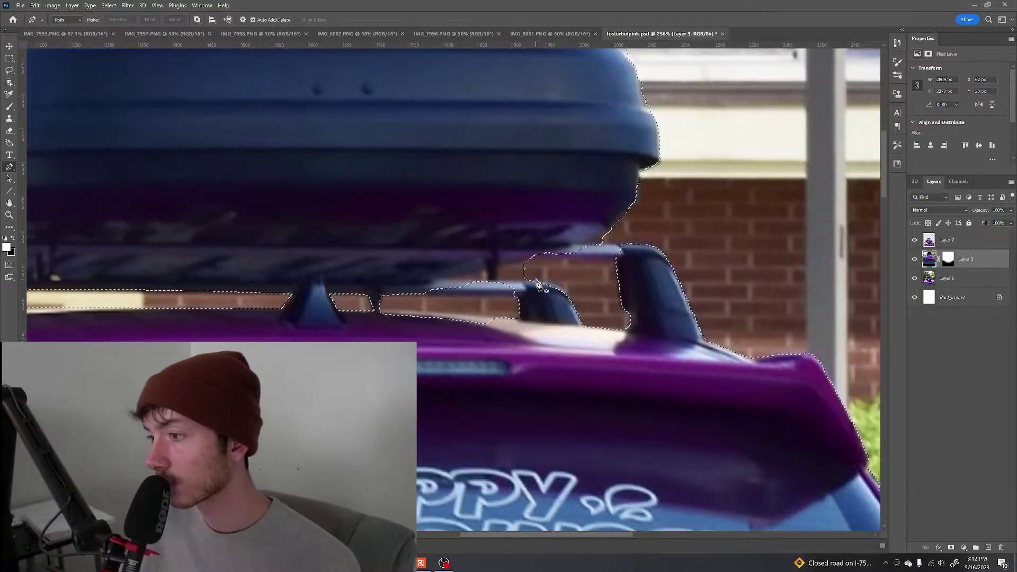
drag(657, 284, 544, 289)
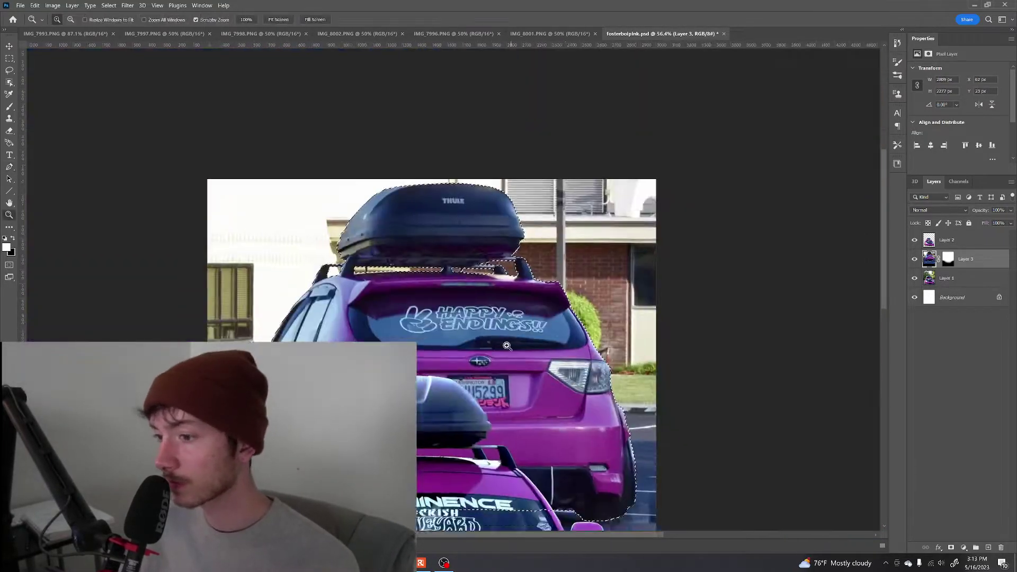
Copy the selected rear-view car from Layer 3 onto its own layer and check the cut-out with Layer 3 briefly hidden.
drag(516, 249, 541, 250)
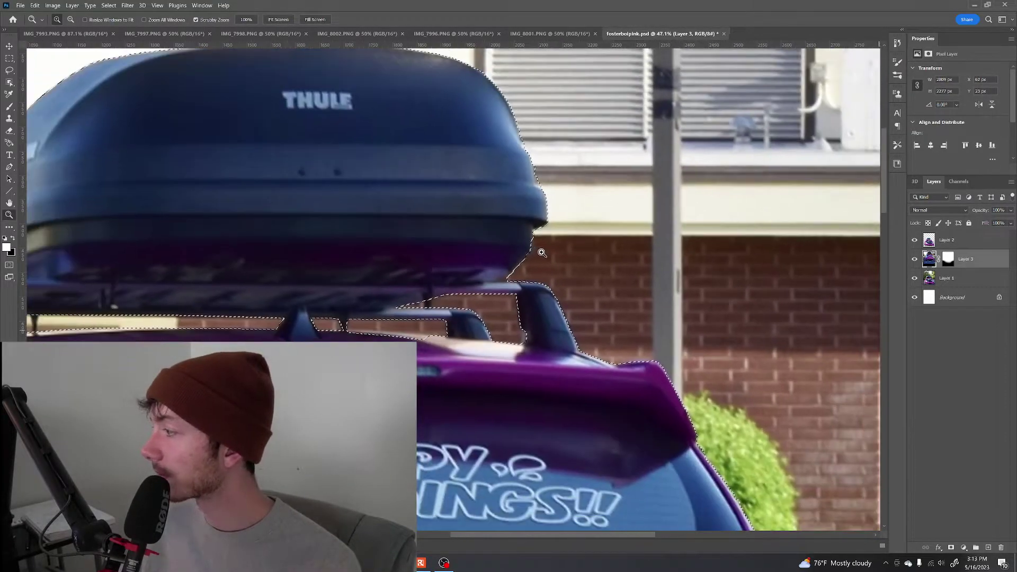
key(p)
drag(507, 306, 646, 283)
key(z)
drag(565, 294, 530, 297)
key(p)
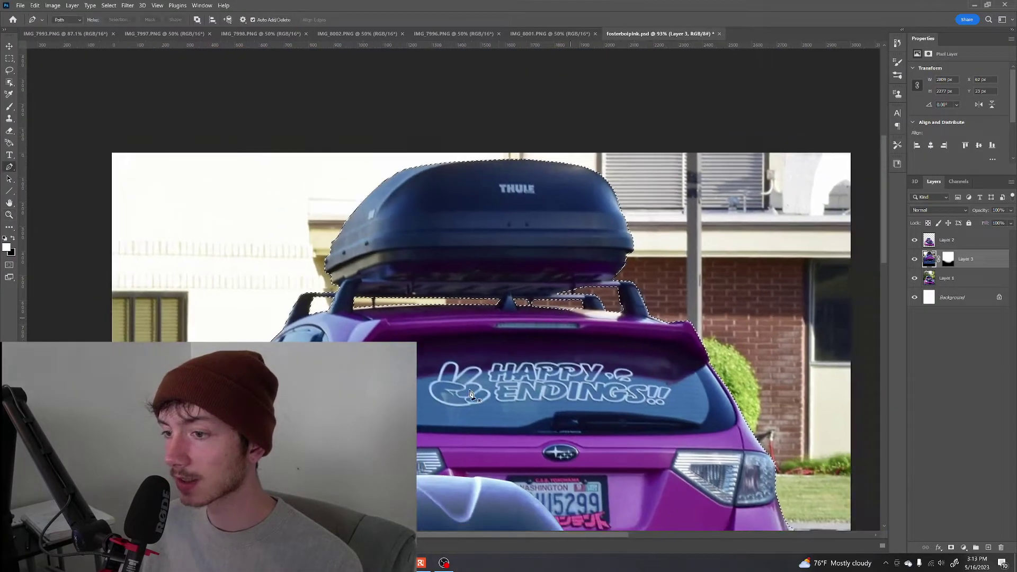
drag(517, 451, 517, 313)
key(z)
key(p)
drag(586, 317, 594, 306)
key(ctrl+j)
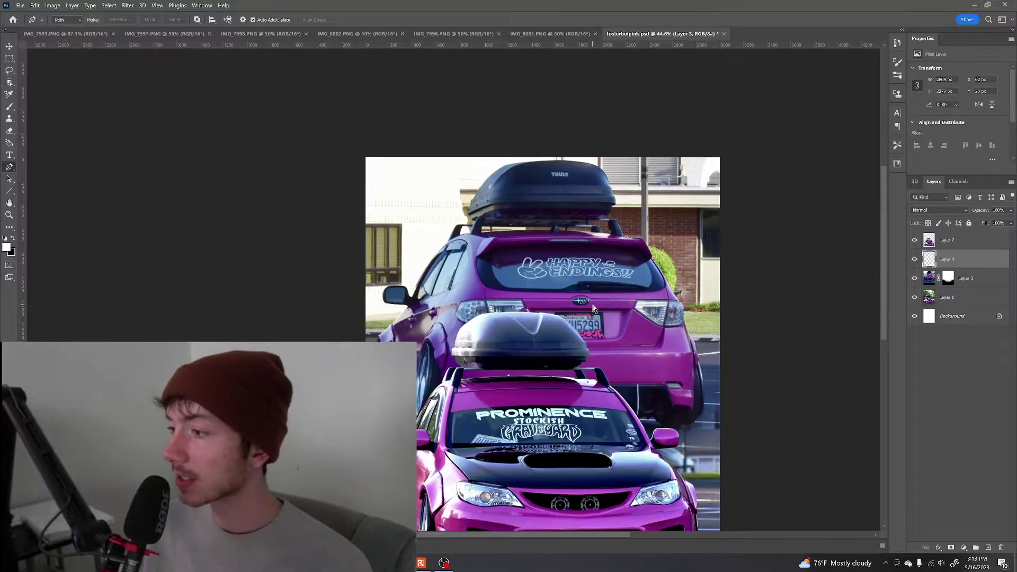
click(915, 278)
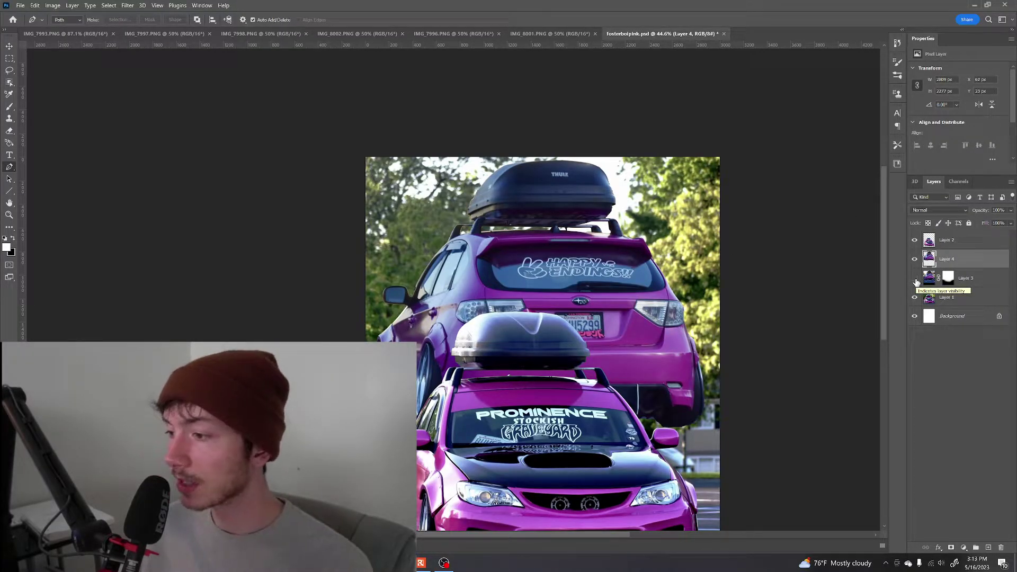
click(915, 278)
Add a new layer above Layer 3, paint the building background behind the rear-view car with soft white, and save the poster.
drag(690, 287, 652, 287)
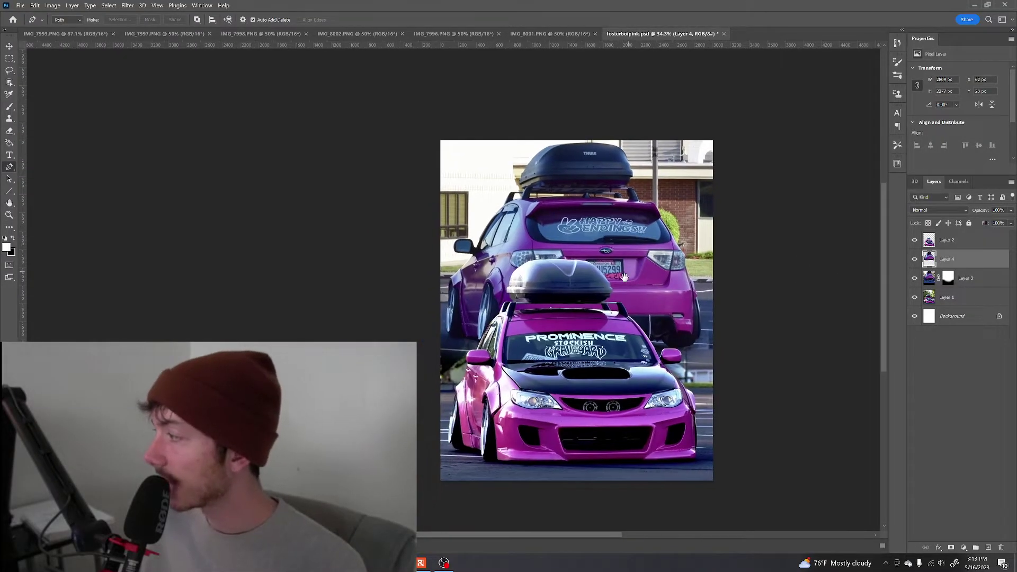
drag(608, 257, 626, 257)
click(967, 281)
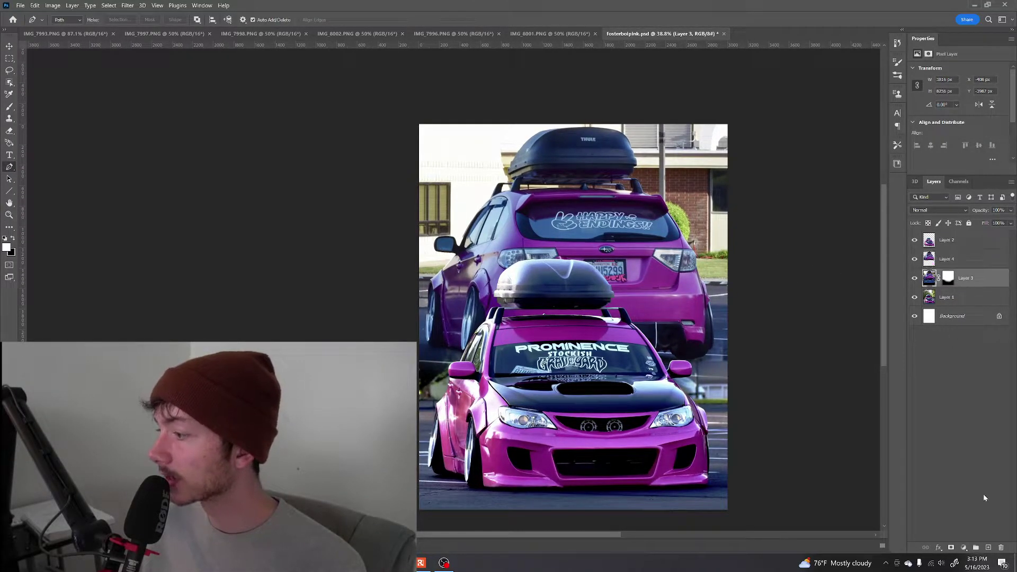
click(987, 545)
key(b)
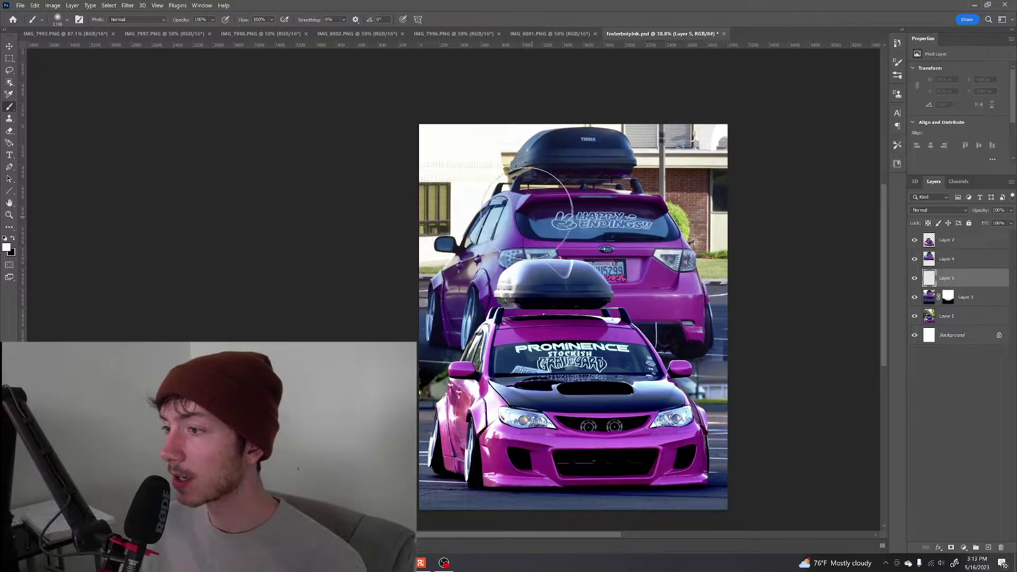
mouse_move(450, 223)
mouse_down()
mouse_move(709, 211)
mouse_move(668, 289)
mouse_move(744, 184)
mouse_move(682, 252)
mouse_move(691, 264)
mouse_move(693, 243)
mouse_up()
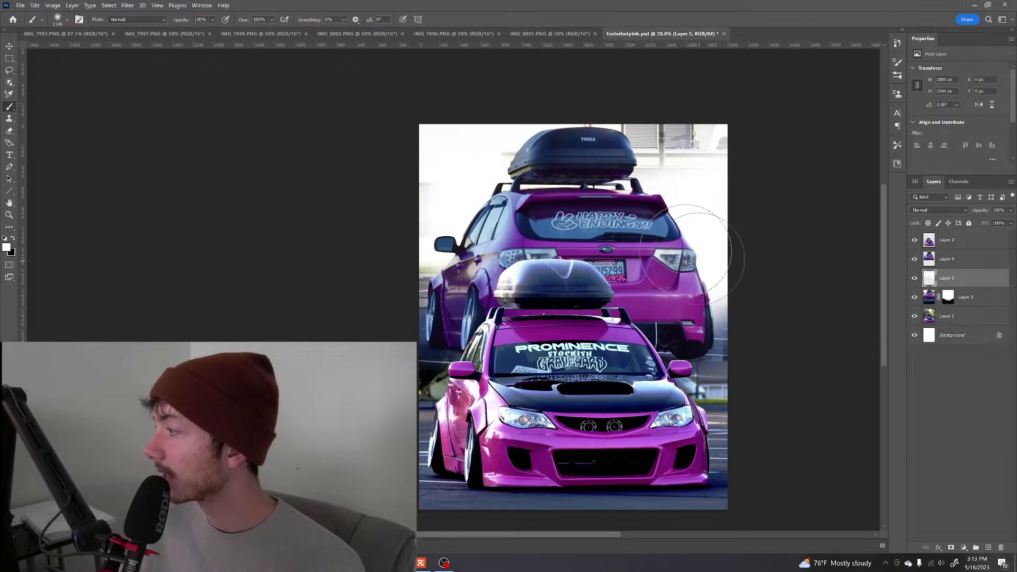
key(ctrl+s)
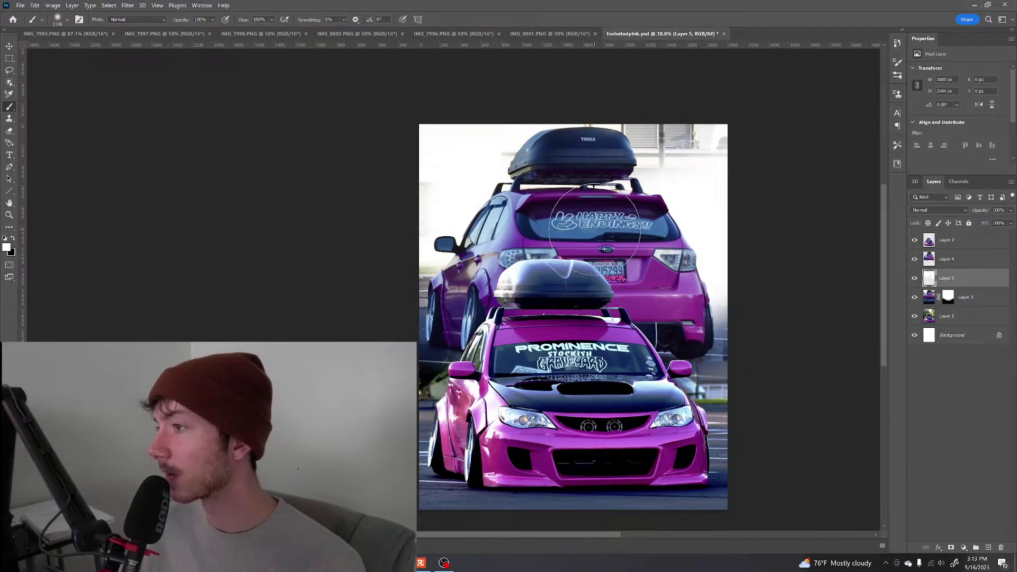
Copy the entire IMG_7998.PNG wheel photo and paste it into fosterboipink.psd above Layer 5, with Layer 5 hidden.
click(261, 33)
drag(410, 208, 529, 210)
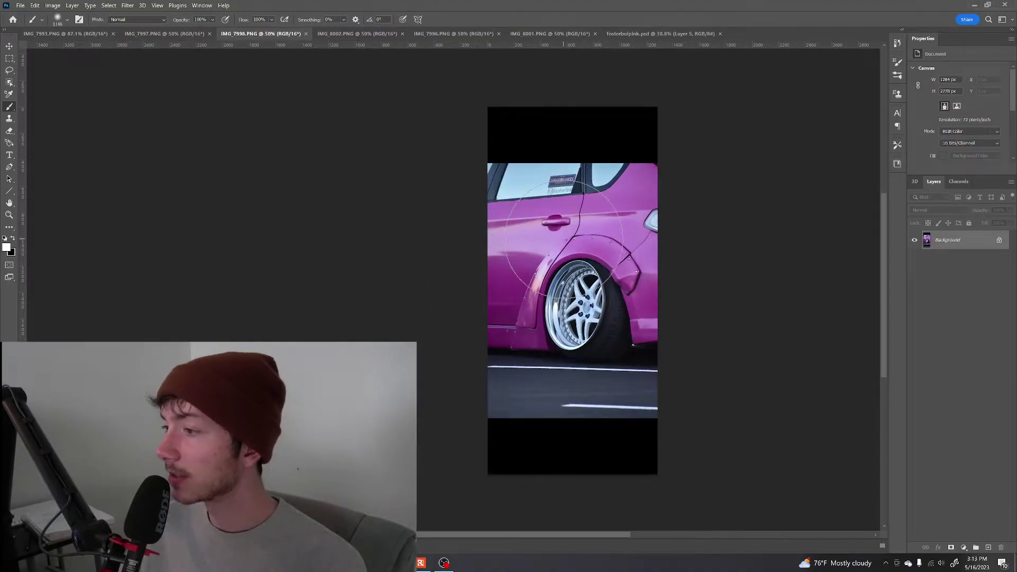
key(ctrl+a)
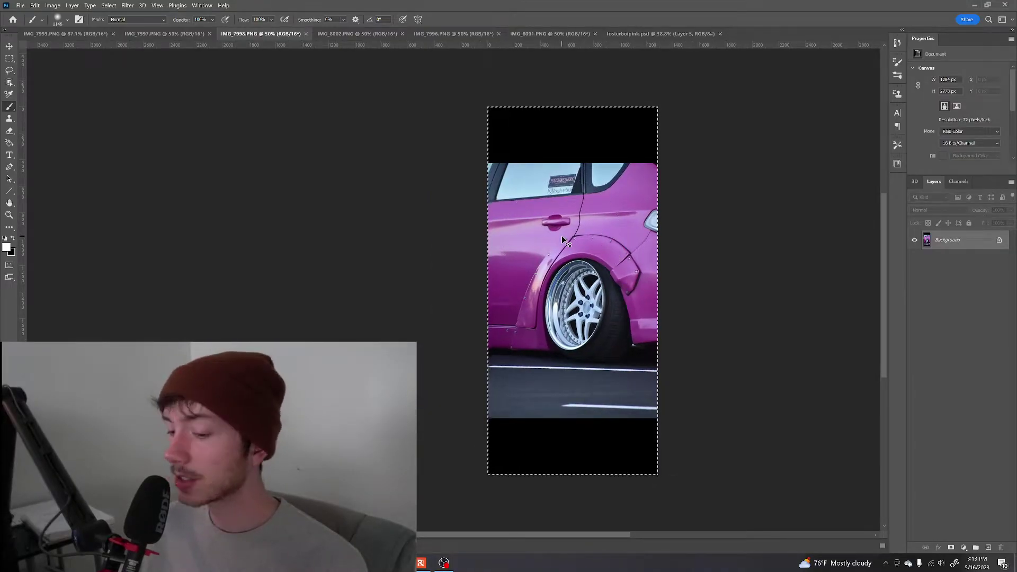
click(641, 34)
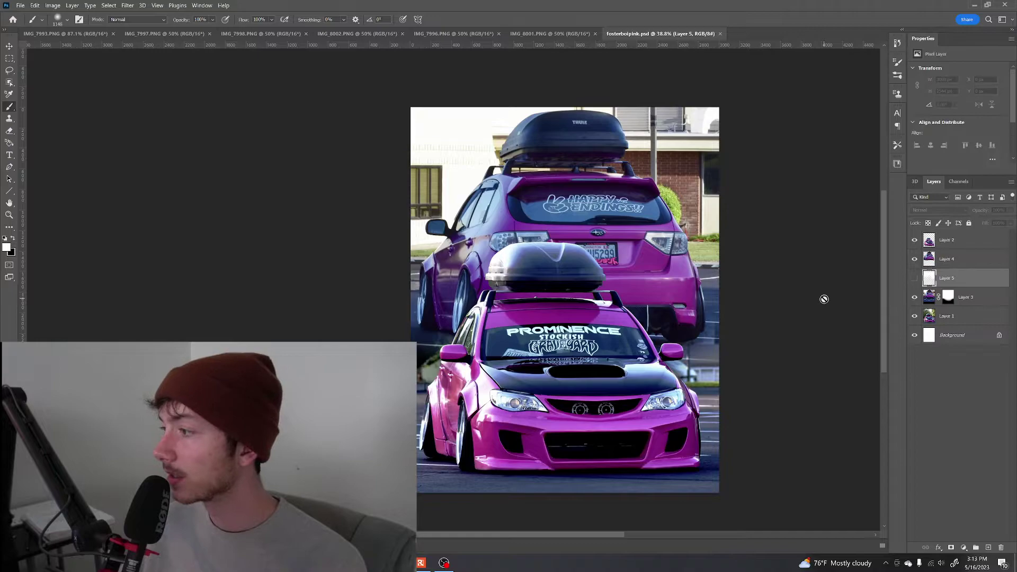
key(ctrl+v)
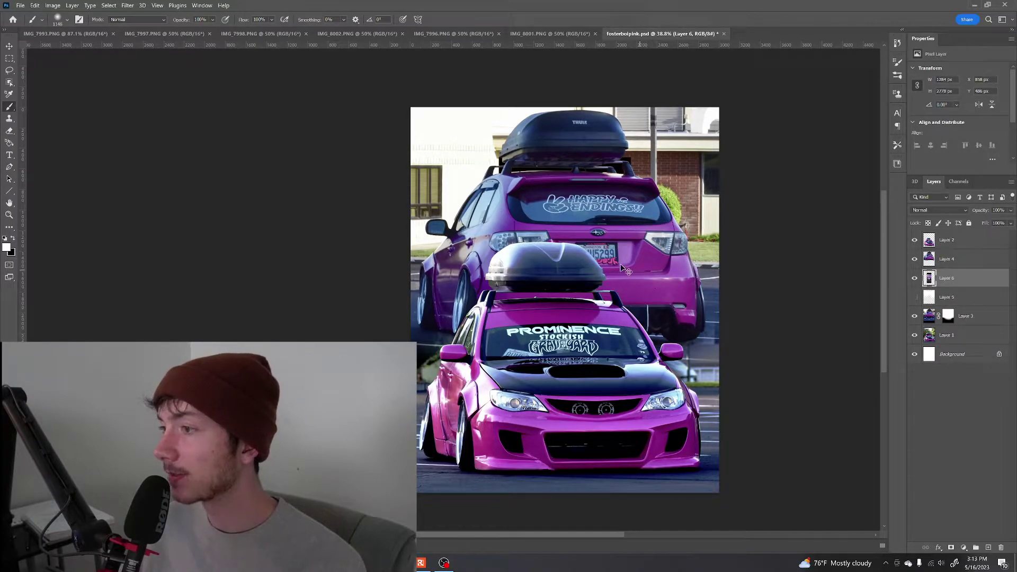
Enlarge the pasted wheel photo to about 3050 px wide and position it to fill the poster behind both cars.
key(ctrl+t)
drag(629, 158, 743, 70)
mouse_move(643, 172)
mouse_down()
mouse_move(512, 171)
mouse_move(500, 92)
mouse_move(524, 245)
mouse_up()
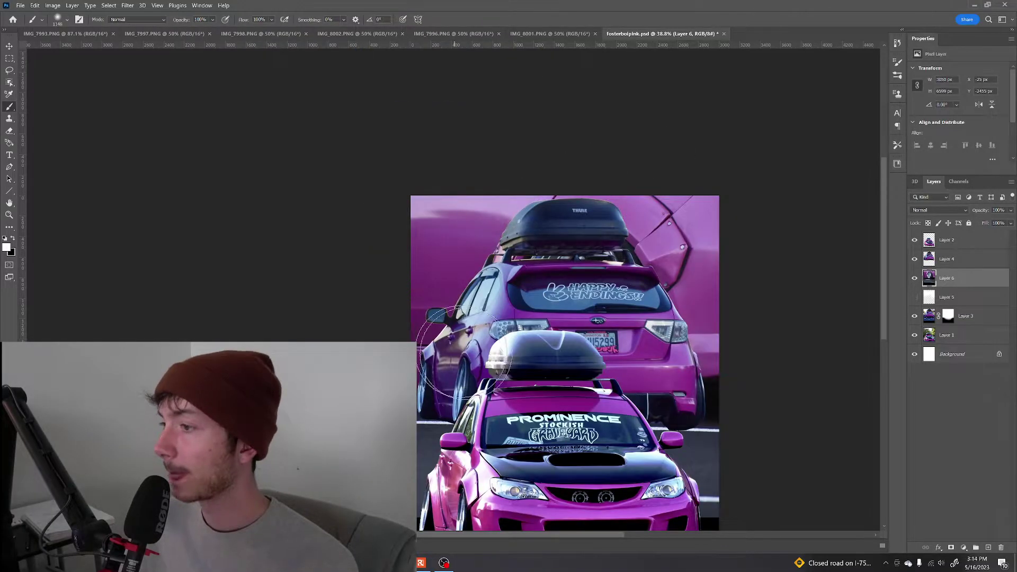
drag(546, 375, 555, 277)
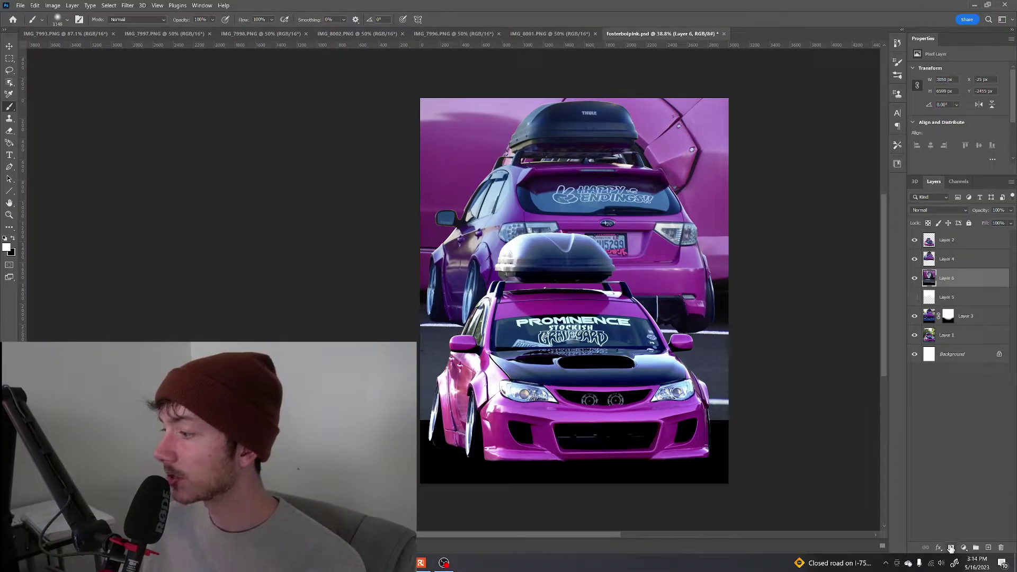
Duplicate the wheel photo layer with the original hidden, and paint out the copy's lower part in black on a new mask.
key(ctrl+j)
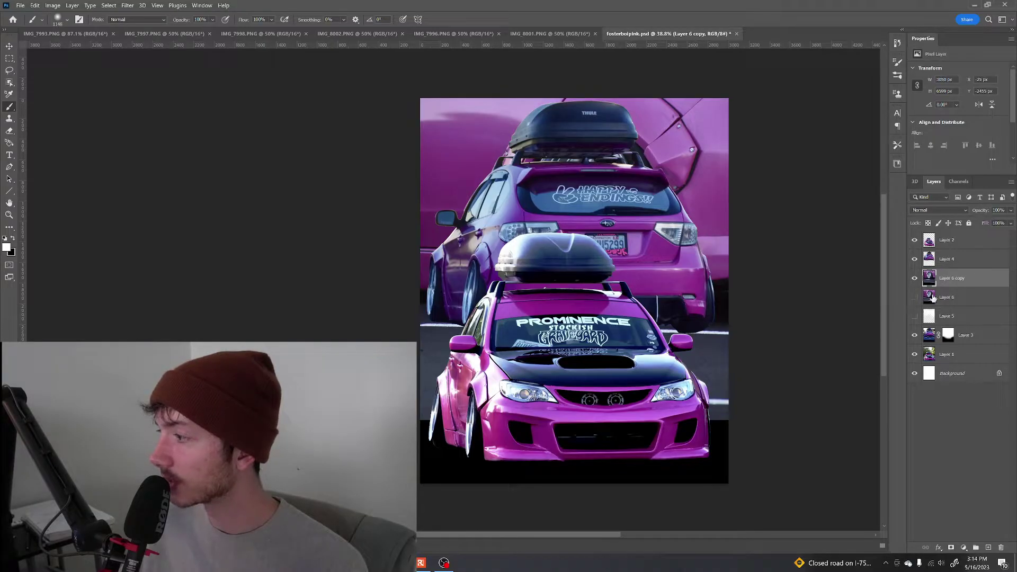
click(951, 548)
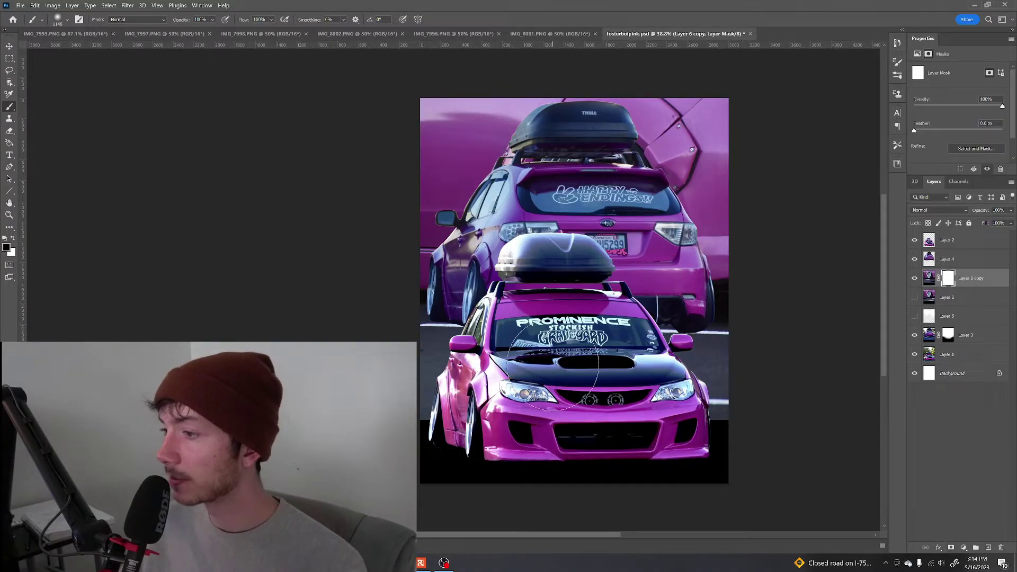
key(x)
alt+right_click(429, 396)
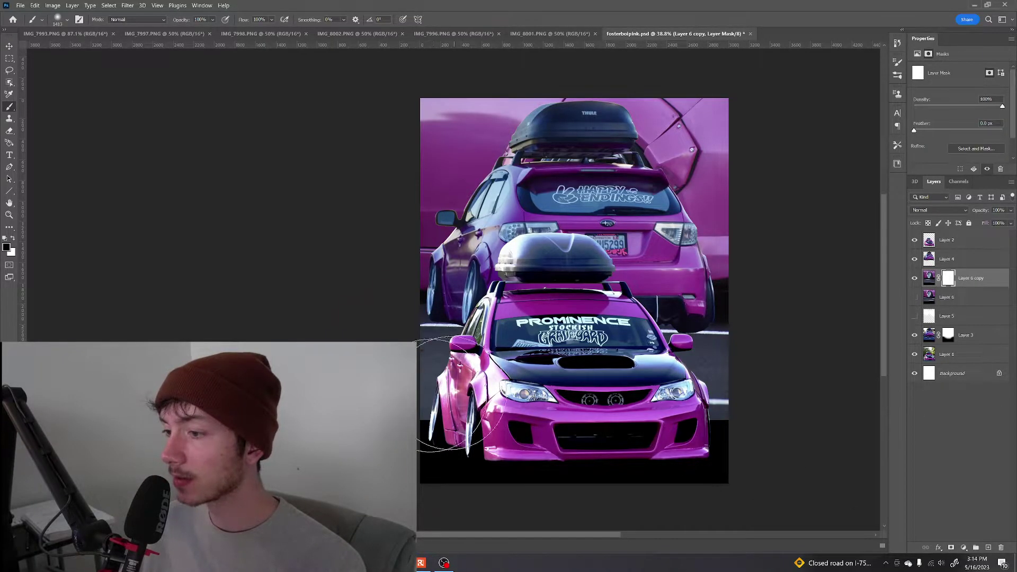
mouse_move(432, 394)
mouse_down()
mouse_move(465, 437)
mouse_move(450, 449)
mouse_move(387, 380)
mouse_move(524, 493)
mouse_move(704, 429)
mouse_move(718, 334)
mouse_up()
key(z)
mouse_move(574, 227)
mouse_down()
mouse_move(528, 232)
mouse_move(591, 233)
mouse_up()
key(b)
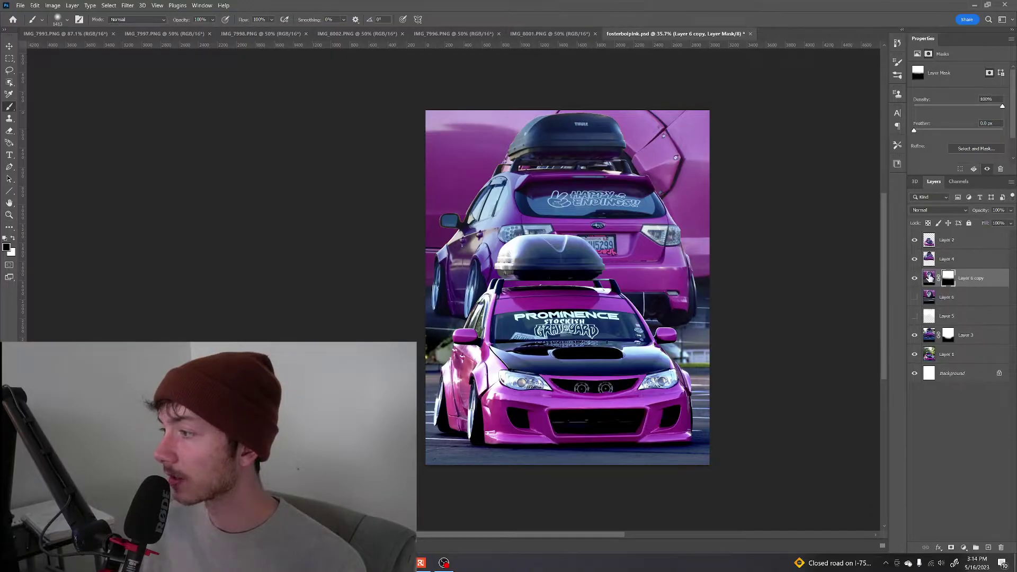
Show the original Layer 6, shift its wheel toward the poster's upper left, and stack it above Layer 6 copy.
click(929, 279)
click(915, 298)
click(973, 299)
key(v)
drag(665, 327, 562, 265)
drag(1000, 298, 987, 275)
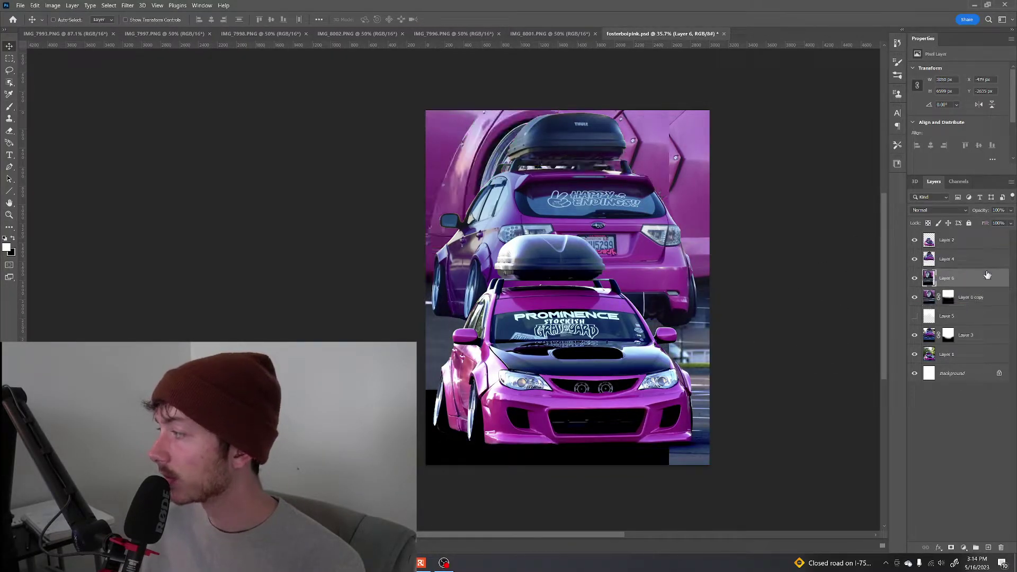
Move Layer 6 further and rotate it about 26° so the wheel fills the poster's upper-left corner.
drag(616, 258, 536, 242)
key(ctrl+t)
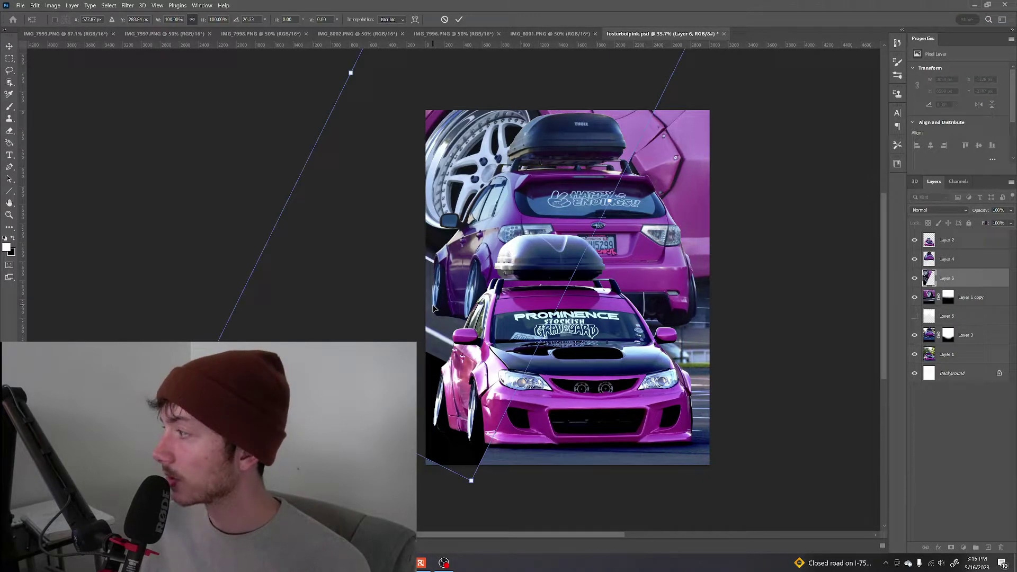
key(Return)
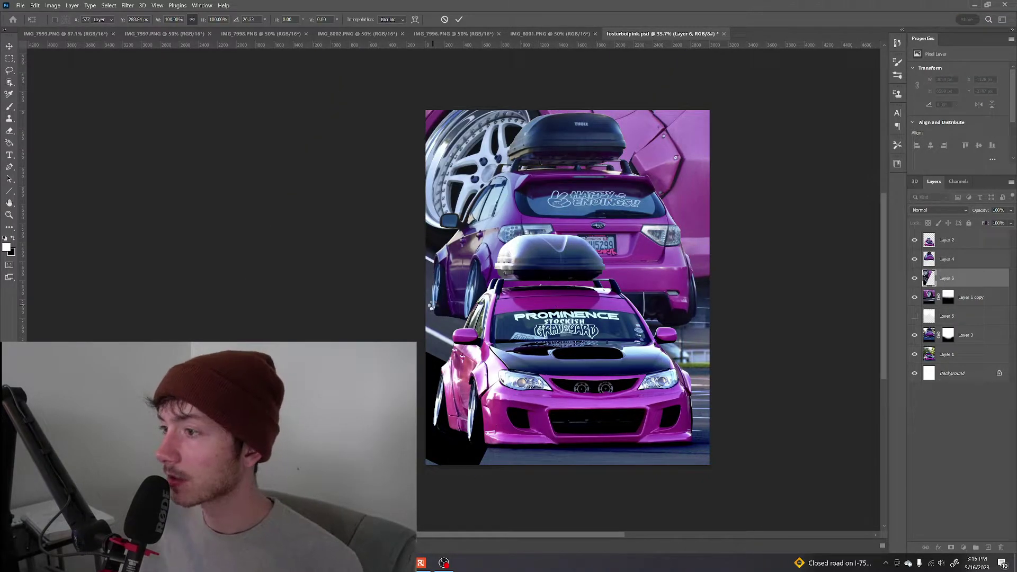
Add a mask to Layer 6 and paint black over the photo's lower area and inner edge to blend it in.
click(951, 547)
key(b)
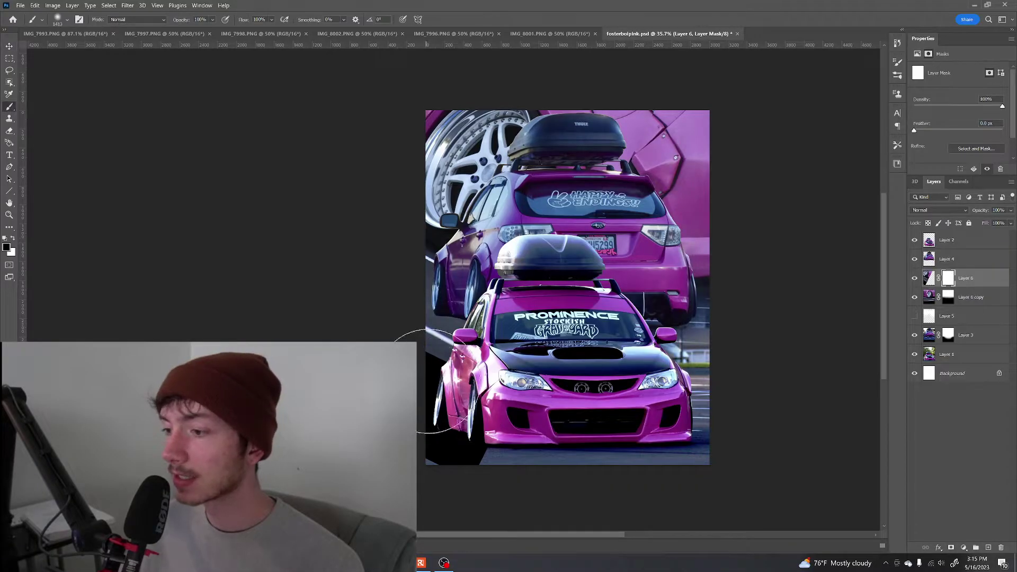
drag(437, 379, 435, 364)
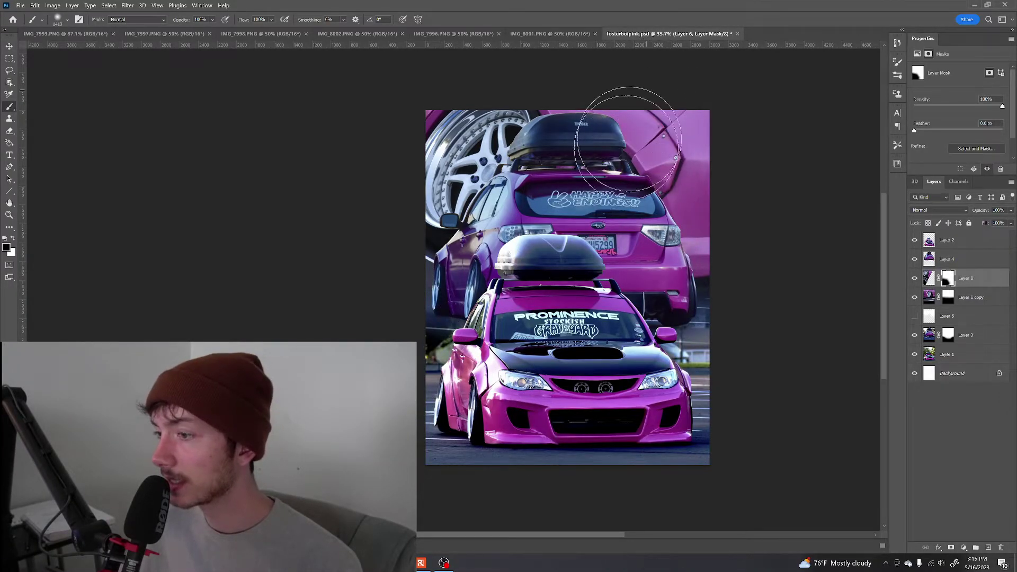
Set the blend mode of the rotated wheel photo on Layer 6 to Linear Dodge (Add).
click(931, 278)
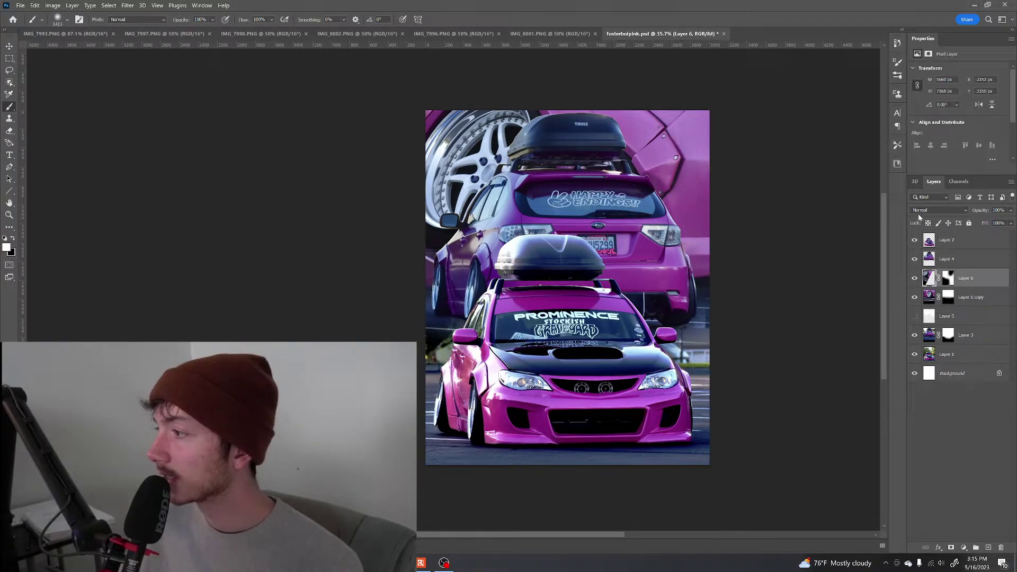
click(931, 211)
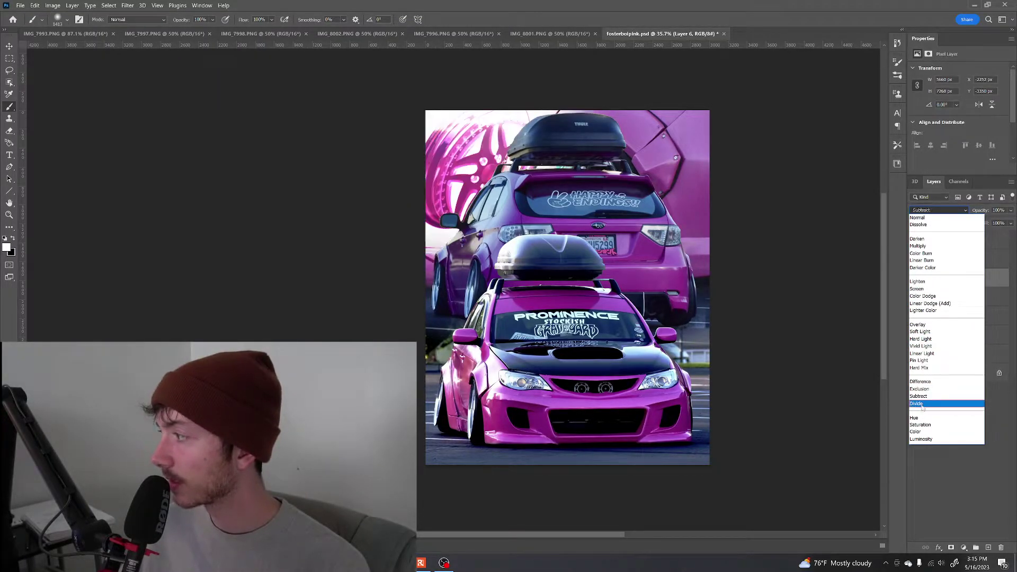
click(923, 304)
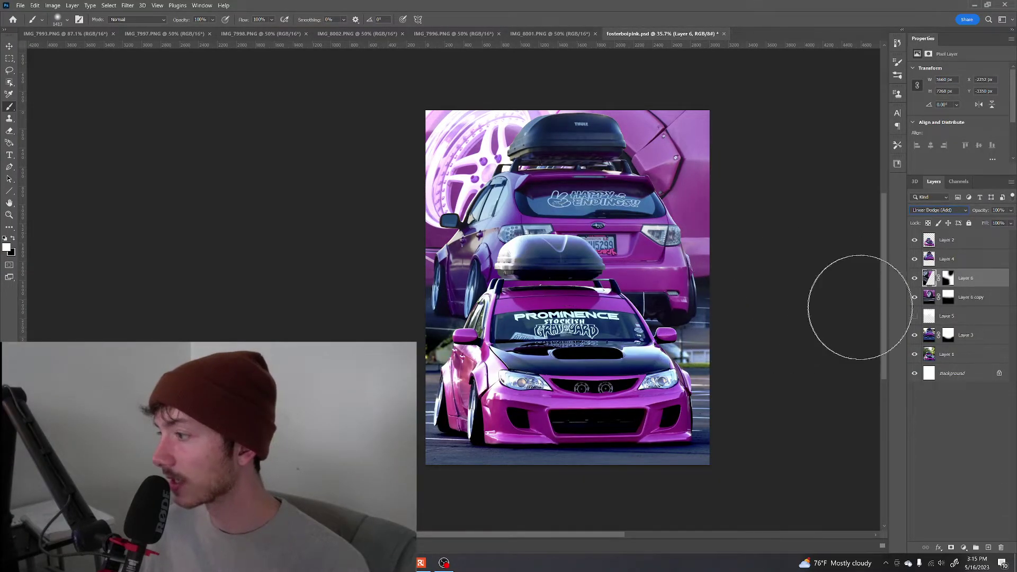
Scale Layer 2 and Layer 1 up together by about 5% so the front car spans more of the poster's width.
click(953, 297)
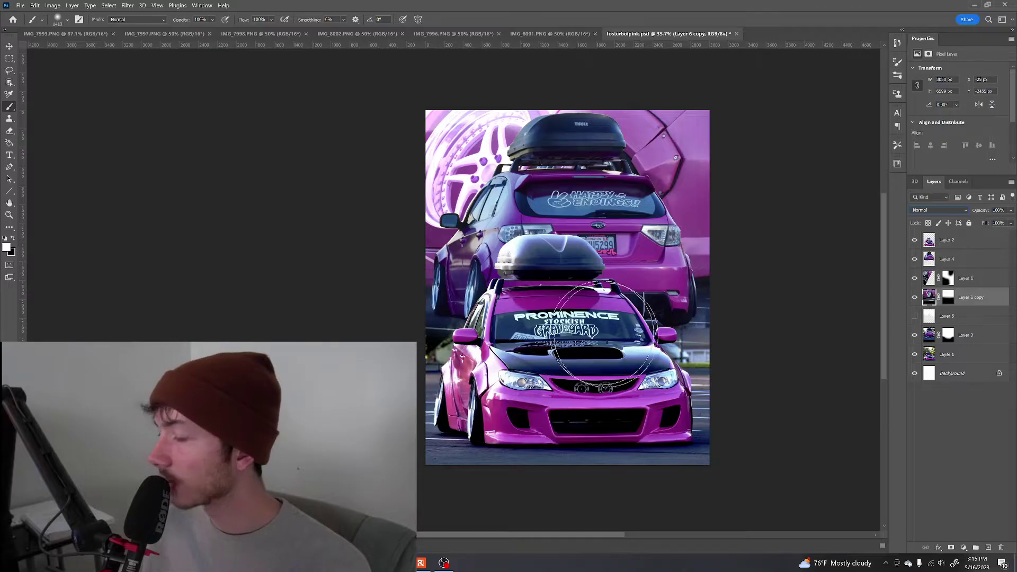
click(966, 242)
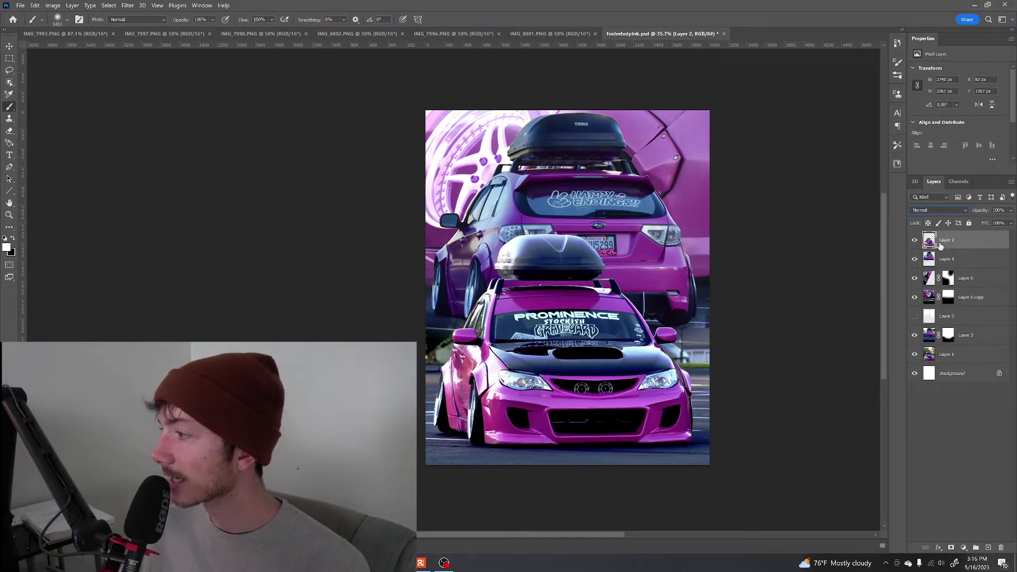
ctrl+click(957, 354)
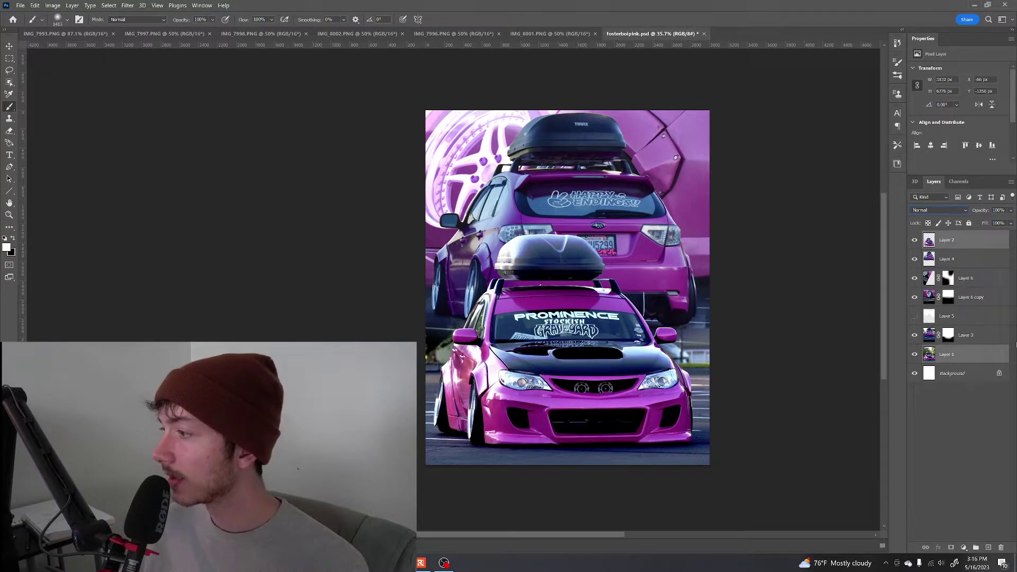
key(ctrl+t)
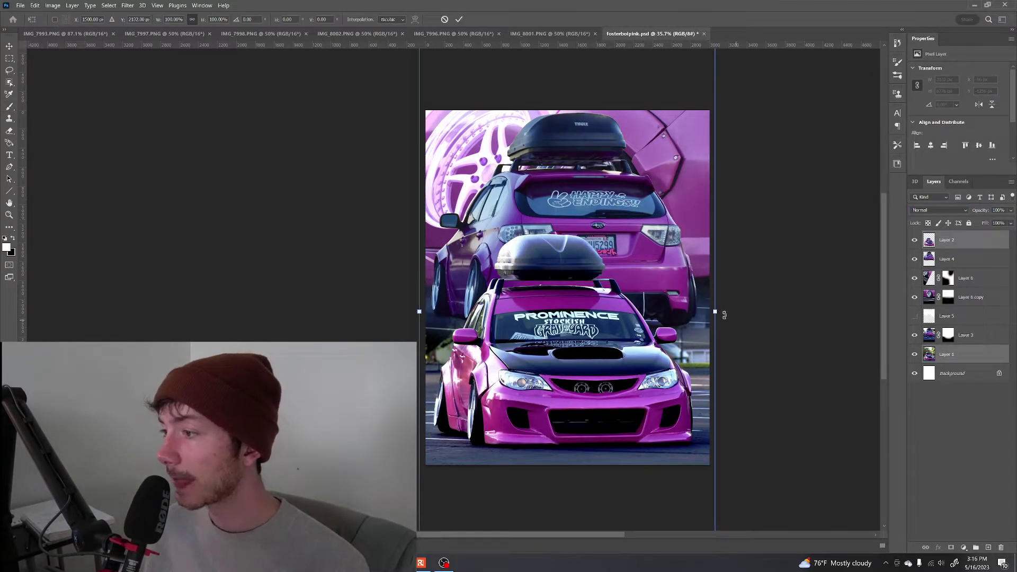
mouse_move(724, 315)
mouse_down()
mouse_move(738, 307)
mouse_move(730, 311)
mouse_up()
drag(667, 302, 672, 297)
key(Return)
key(z)
mouse_move(579, 280)
mouse_down()
mouse_move(614, 280)
mouse_move(575, 273)
mouse_move(592, 260)
mouse_move(615, 265)
mouse_move(602, 286)
mouse_up()
key(b)
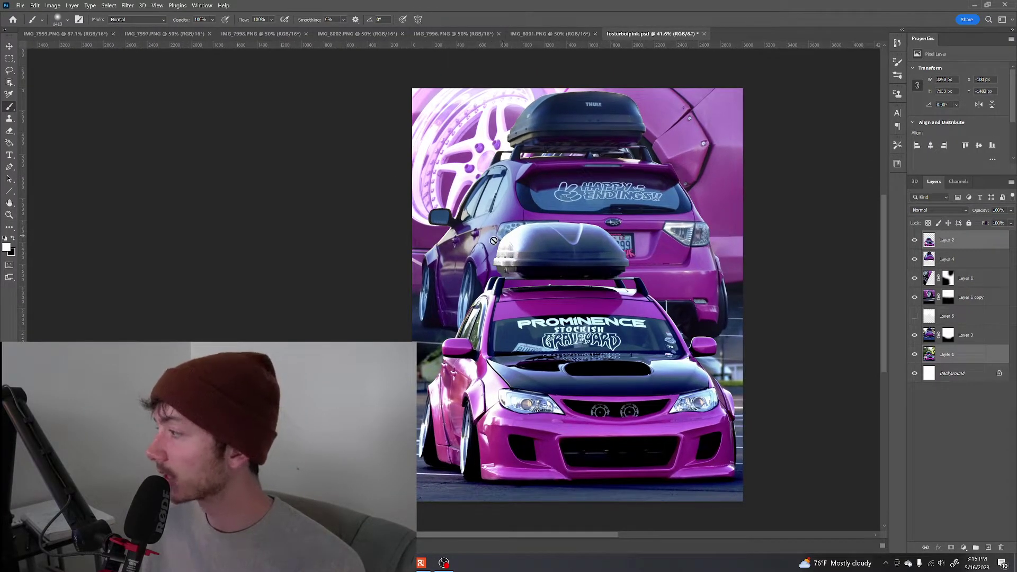
drag(526, 288, 558, 288)
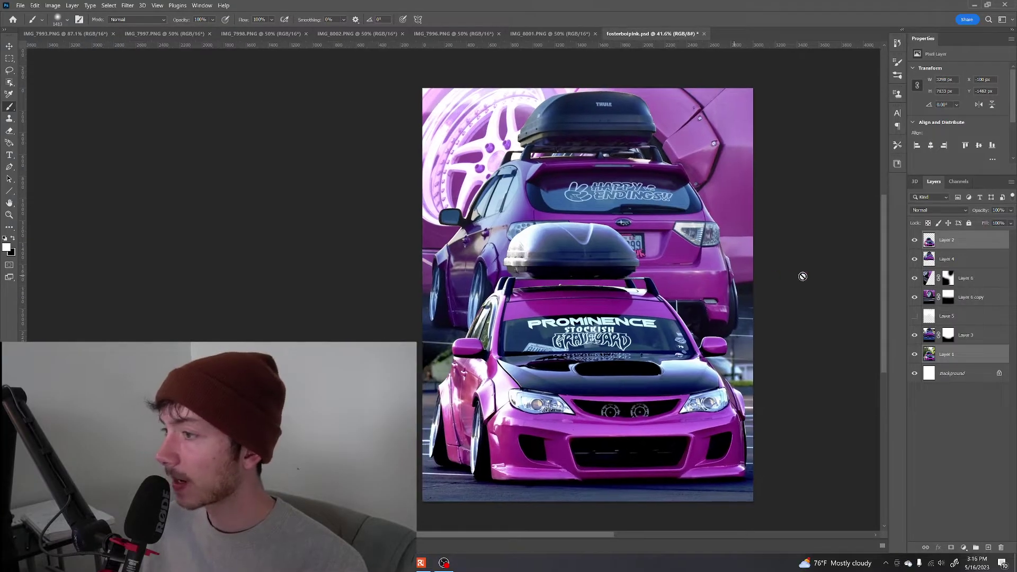
Add a Brightness/Contrast adjustment above Layer 4 and clip it to the rear-view car.
click(975, 260)
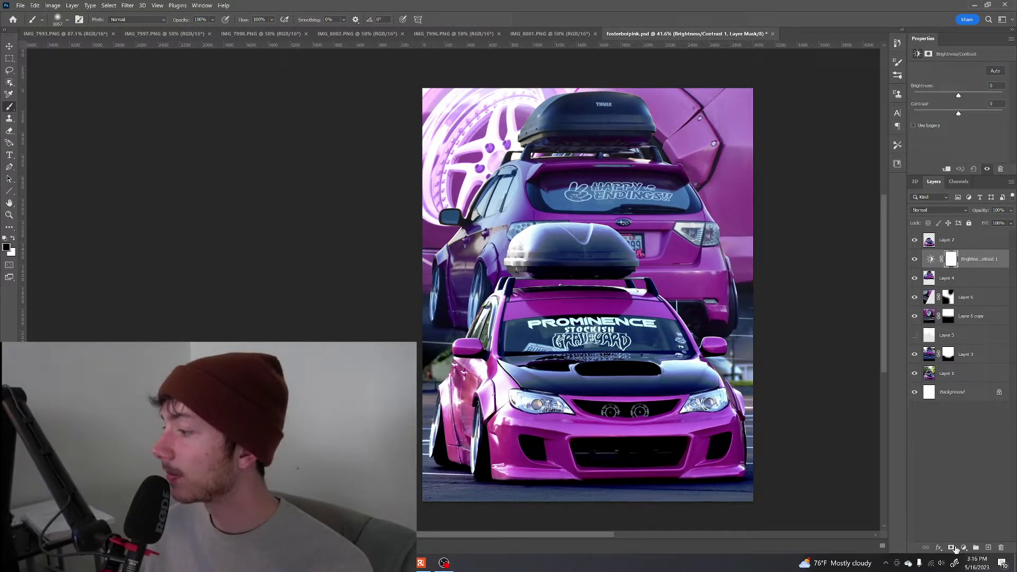
click(964, 548)
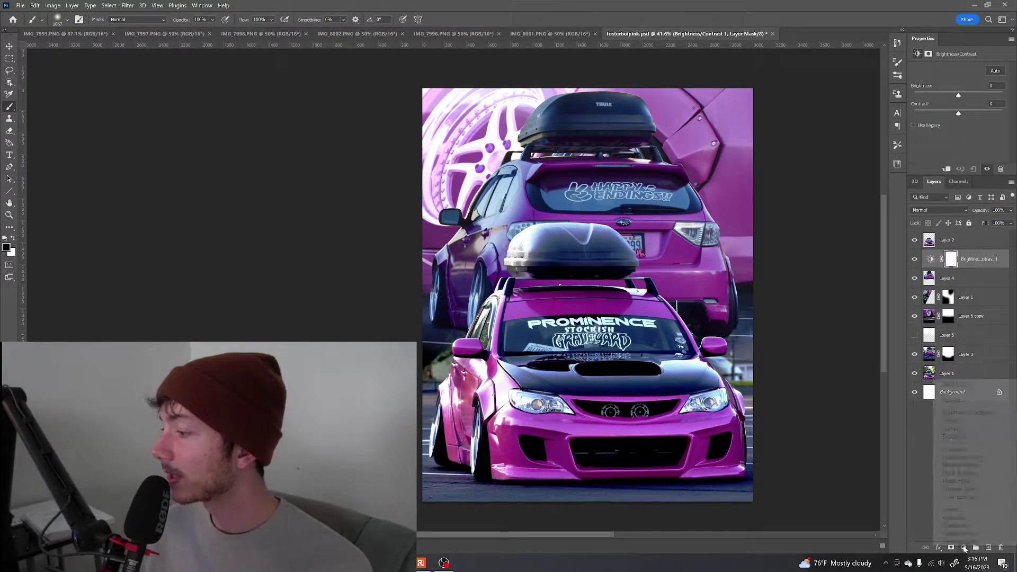
click(984, 263)
right_click(981, 264)
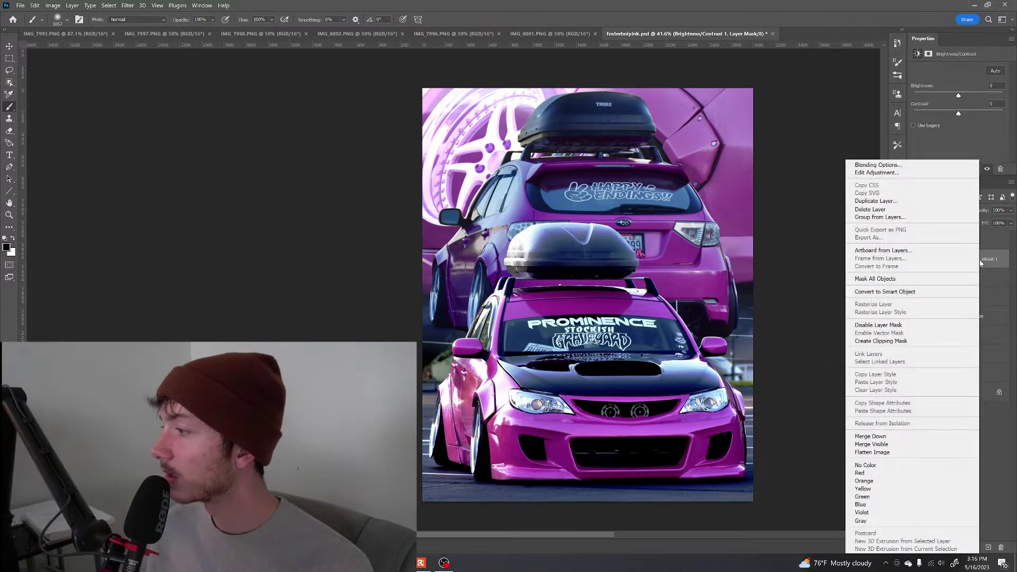
click(905, 341)
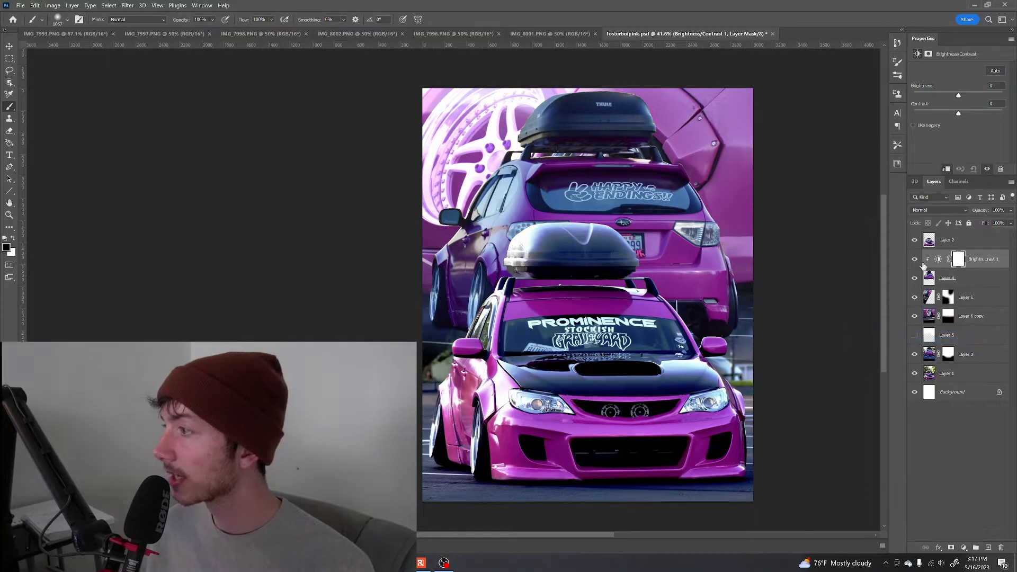
Set the rear car's Brightness/Contrast adjustment to brightness about 48 and contrast 14.
drag(958, 96, 972, 97)
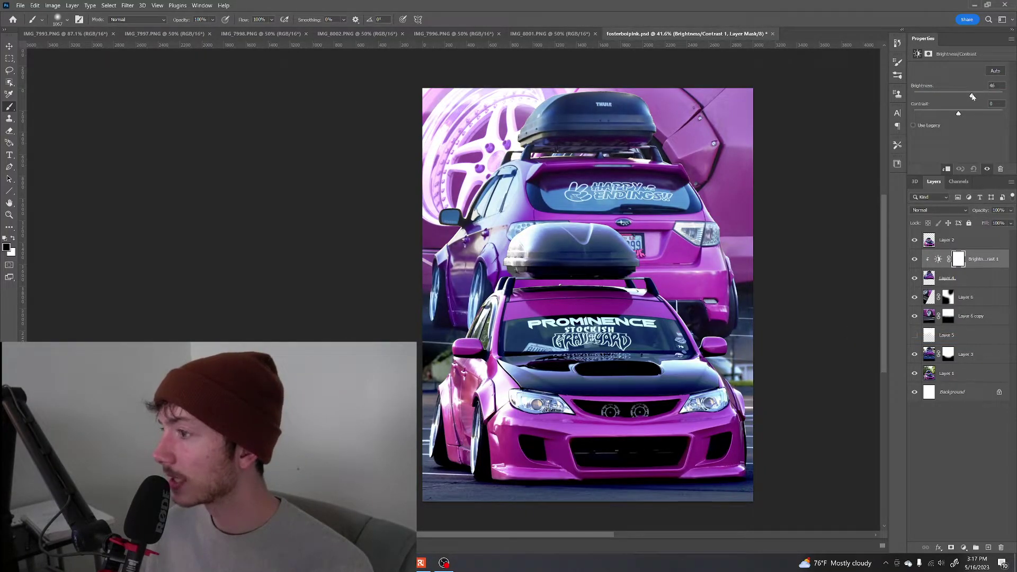
drag(974, 96, 972, 96)
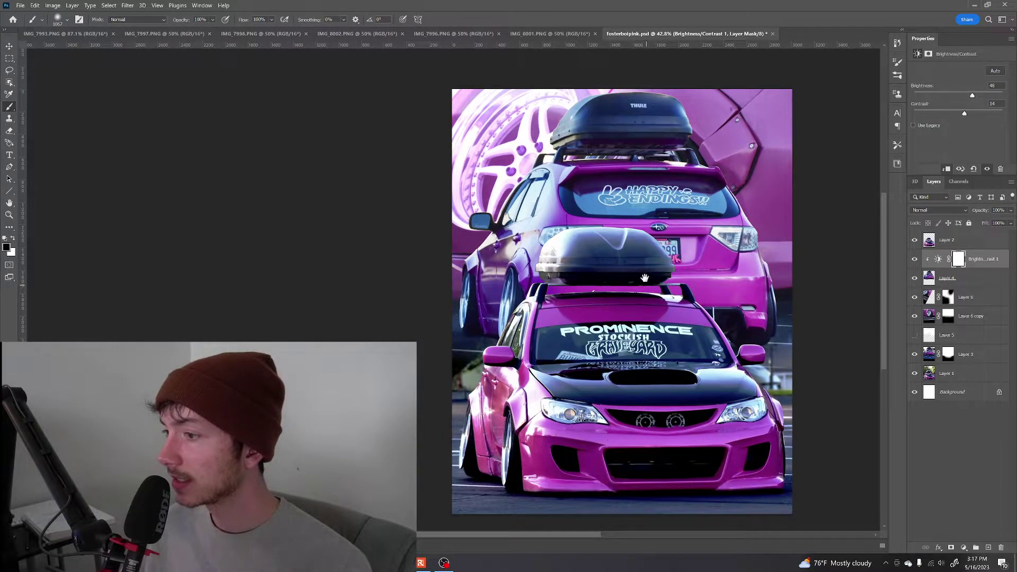
drag(646, 282, 636, 269)
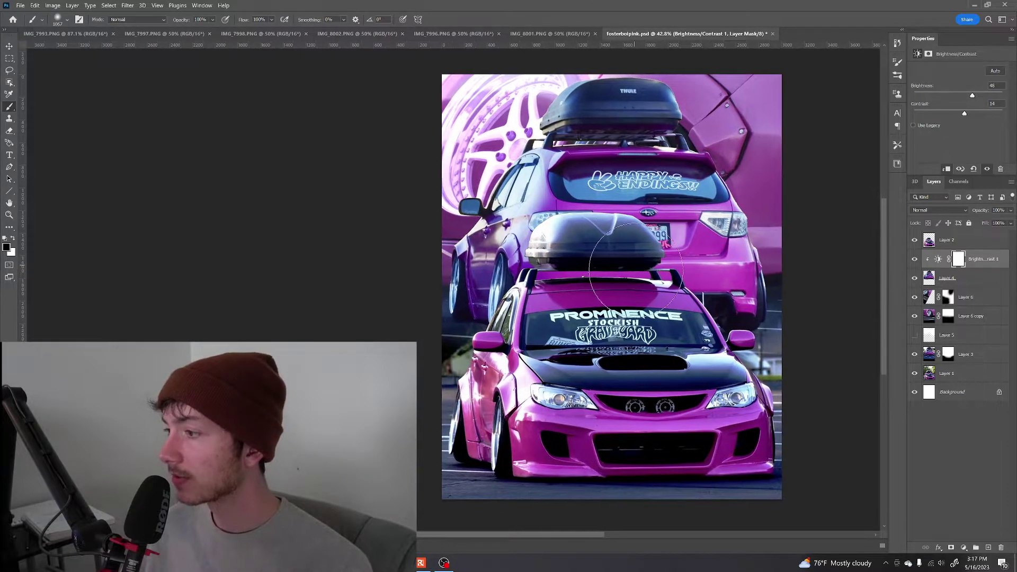
Create a new layer below Layer 4 and stamp white smoke at the poster's left edge with the large smoke brush.
click(967, 296)
right_click(522, 271)
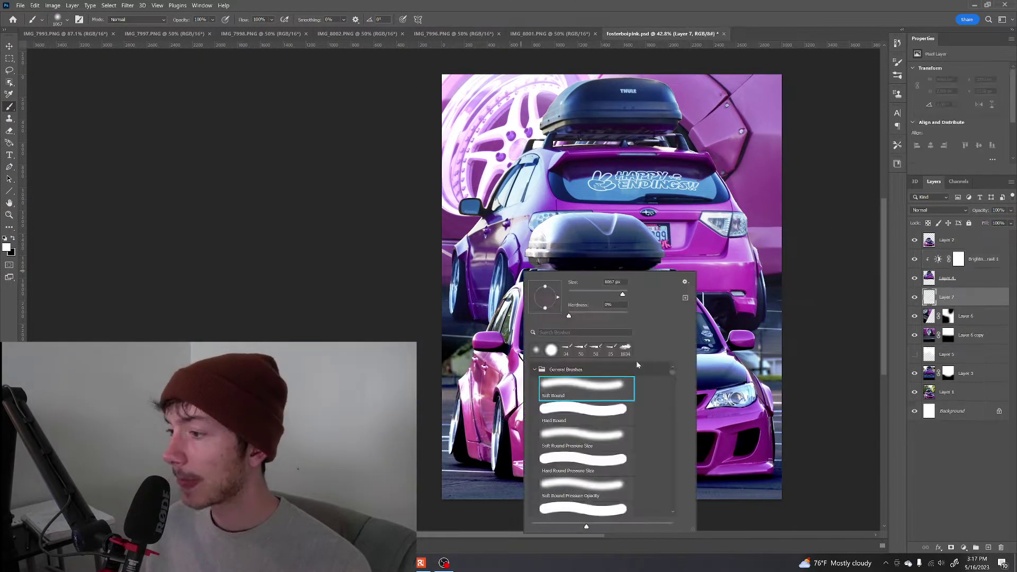
double_click(626, 353)
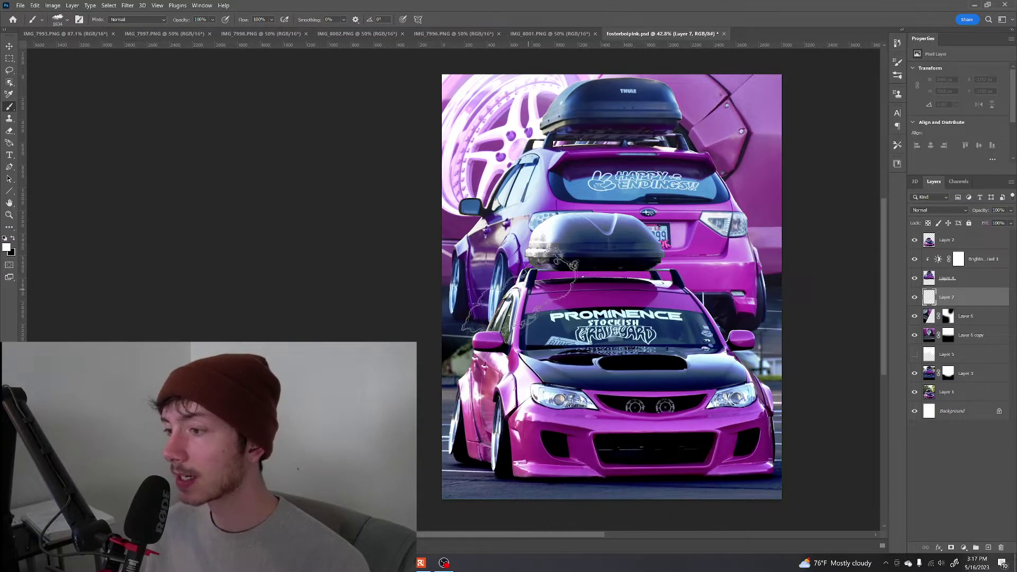
click(462, 318)
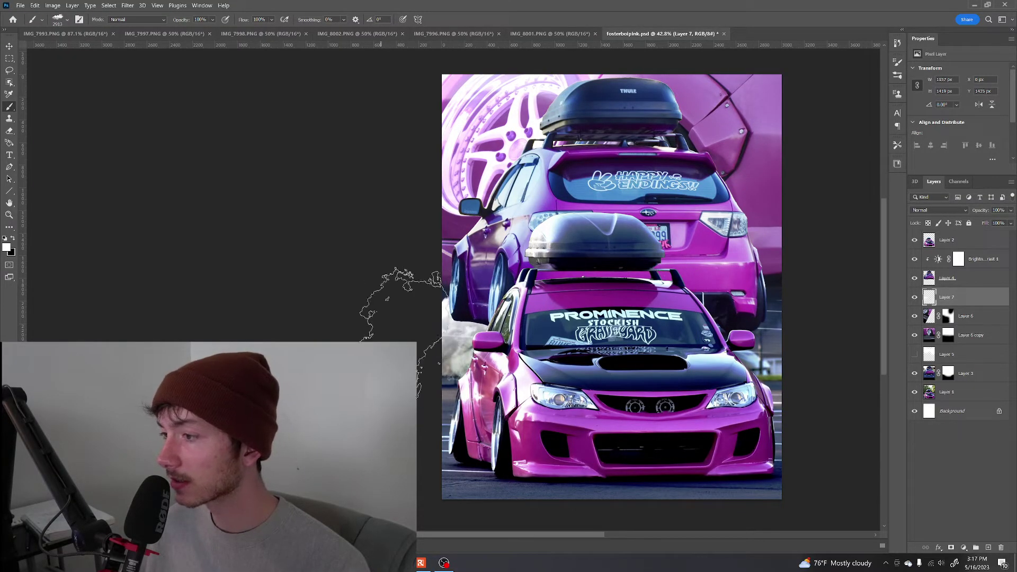
Stack the smoke layer just below Layer 2, shift its cloud down and left, and stamp a second cloud behind the front car's right side.
drag(987, 296, 980, 254)
key(v)
drag(498, 334, 437, 426)
key(b)
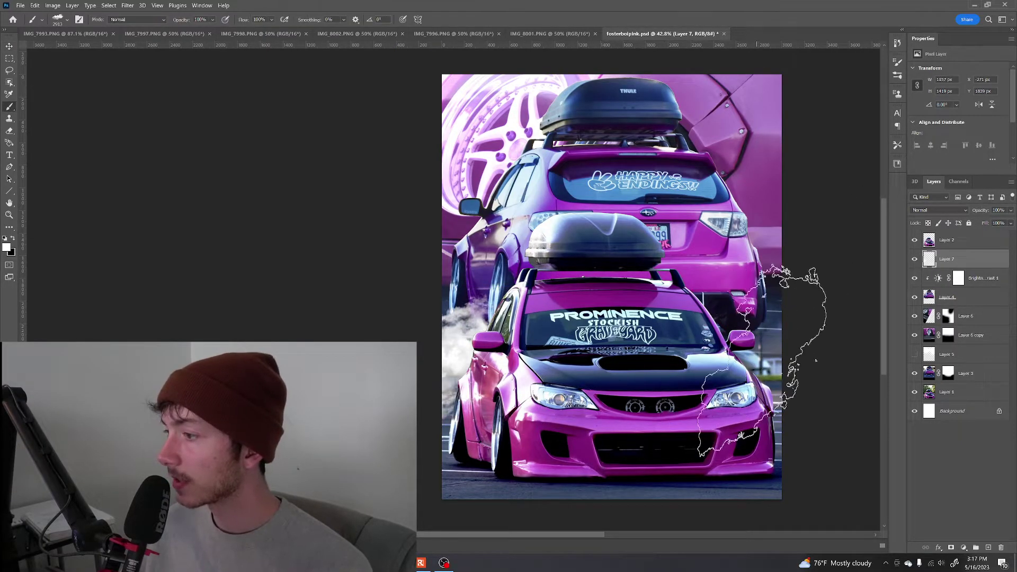
click(762, 360)
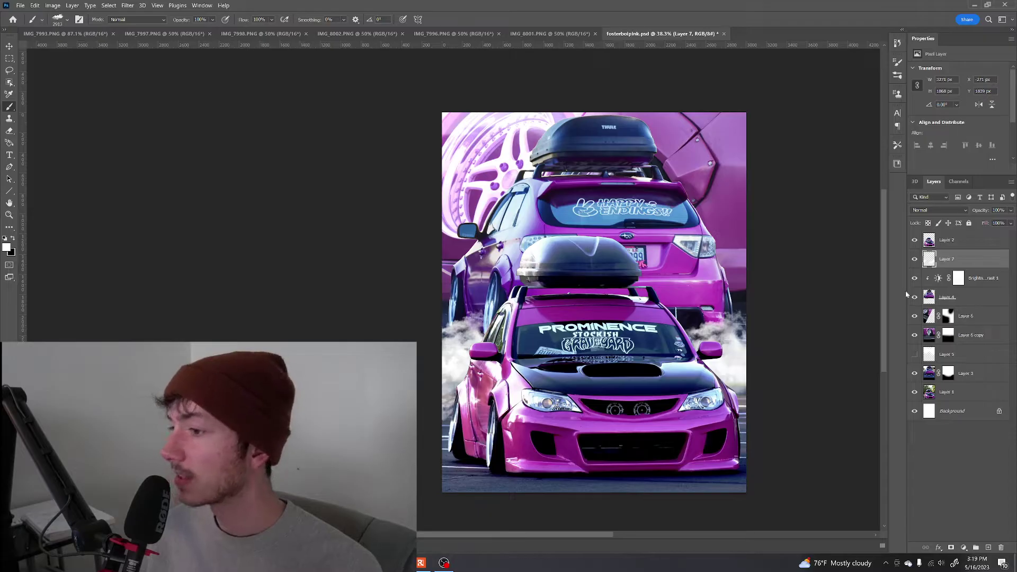
Add a layer mask to Layer 2 for cleaning up the edges of the front car cut-out.
click(954, 242)
key(z)
click(475, 347)
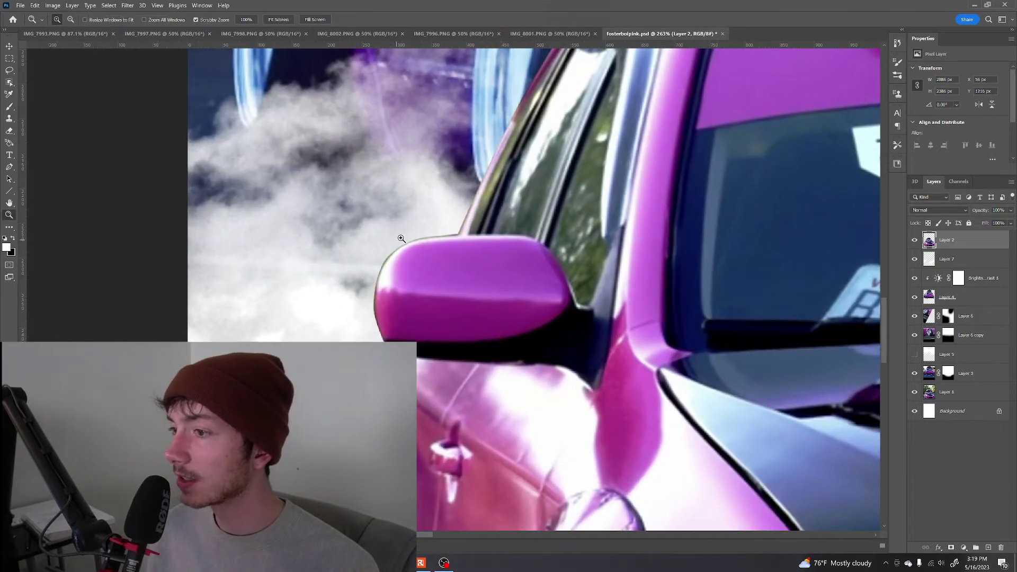
click(399, 240)
key(b)
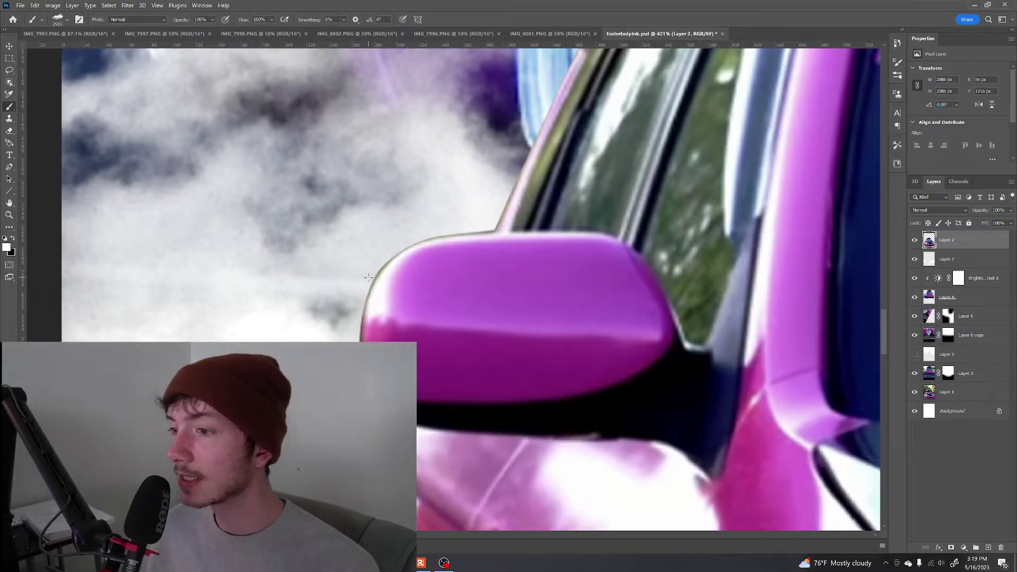
scroll(453, 268, down, 1)
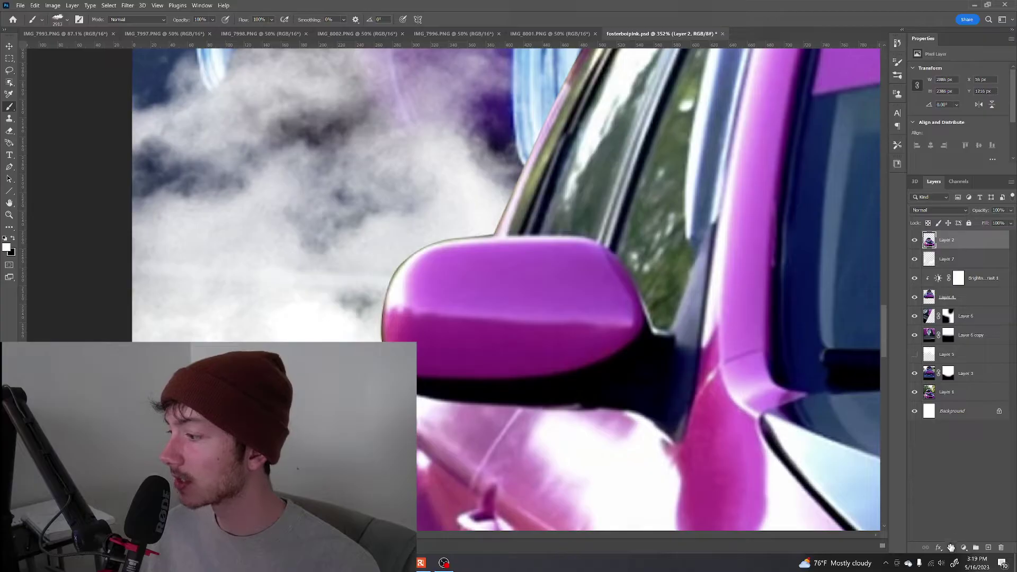
click(951, 548)
Choose a small soft round brush and mask out the dark fringe along the upper edge of the front car's left mirror.
right_click(385, 251)
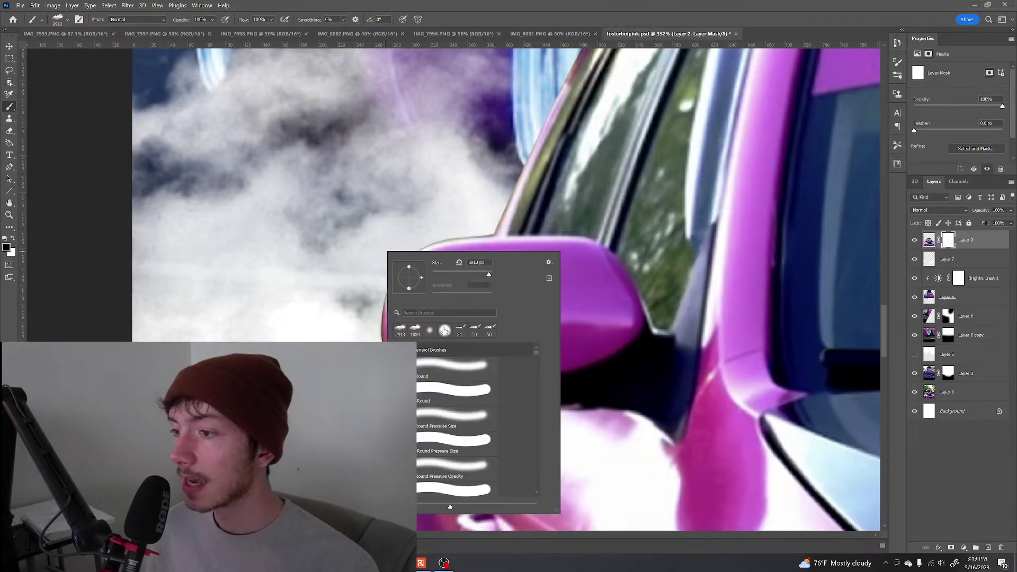
click(434, 332)
click(431, 366)
click(456, 4)
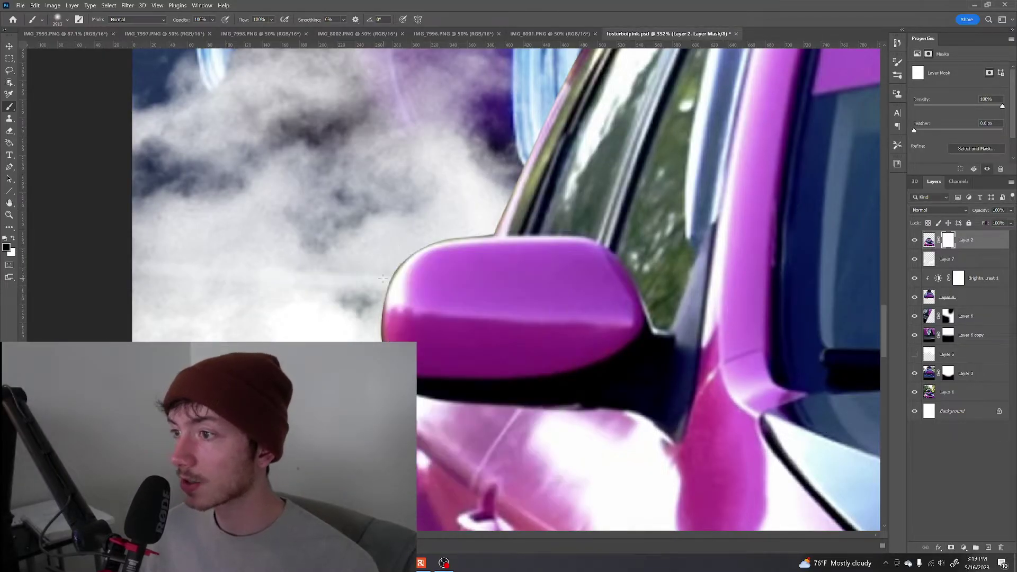
drag(405, 252, 276, 257)
drag(568, 249, 289, 237)
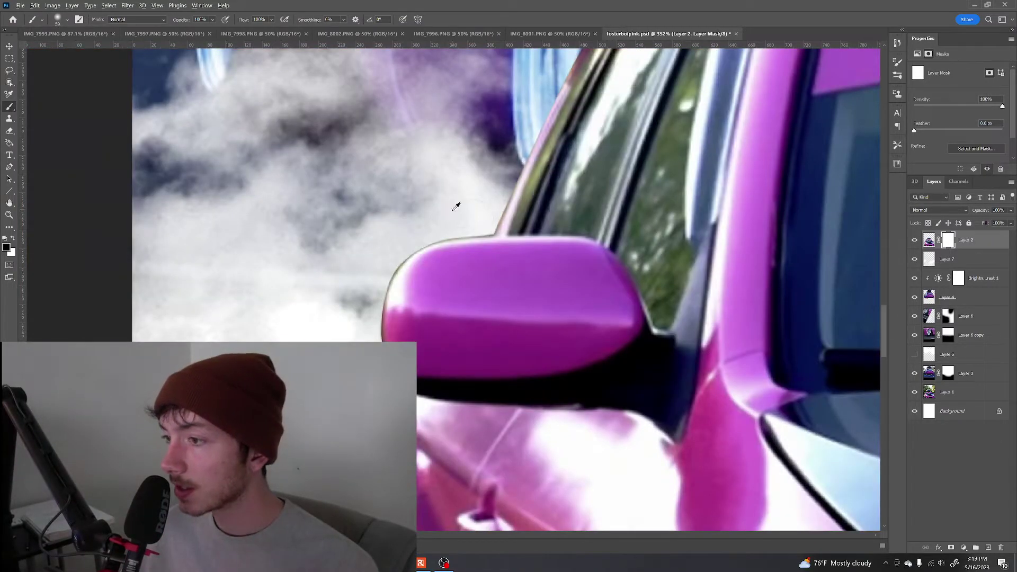
drag(455, 206, 455, 225)
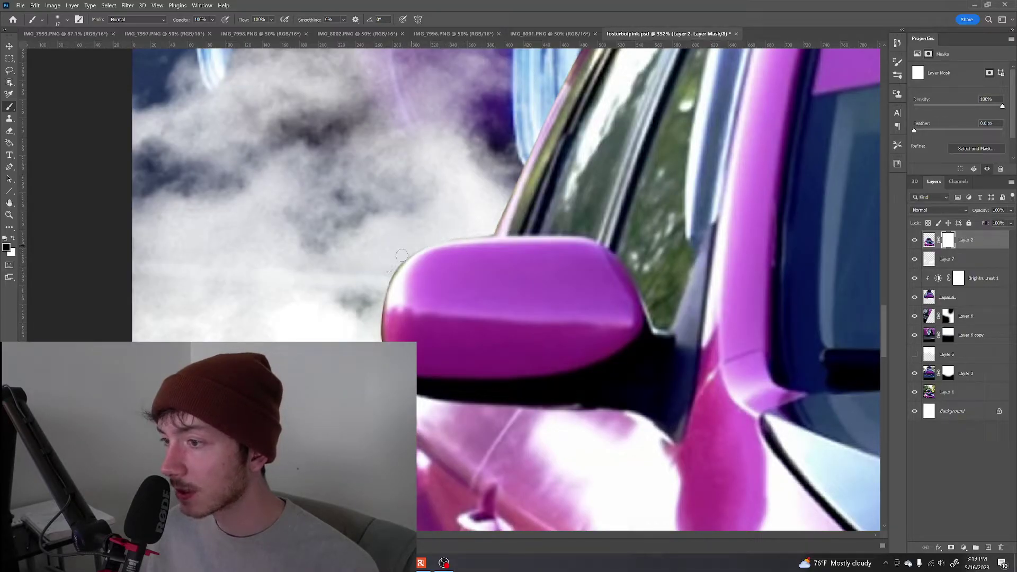
Touch up the remaining fringe along the outer side of the front car's left mirror on Layer 2's mask.
scroll(498, 202, down, 8)
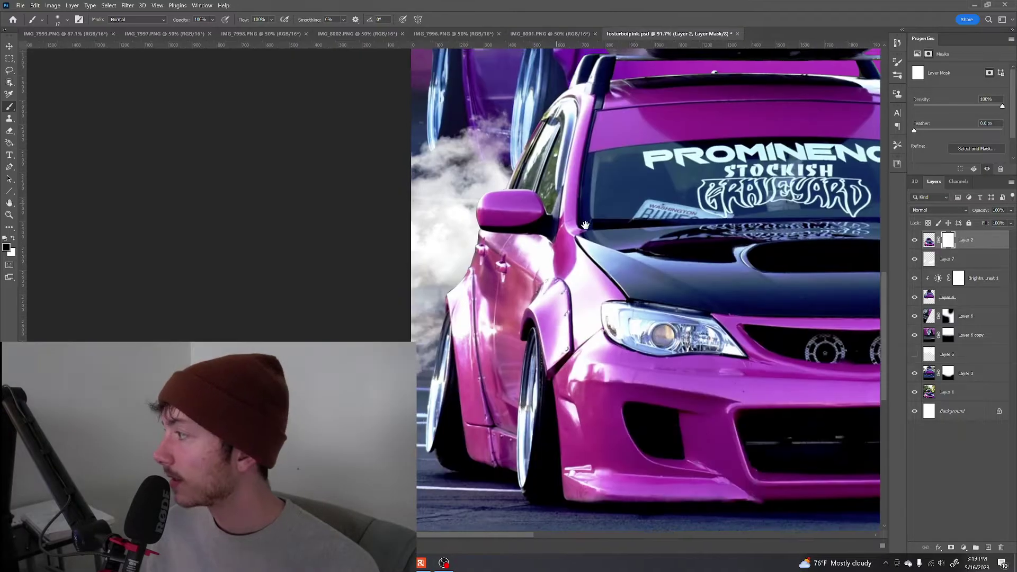
drag(555, 201, 586, 228)
key(z)
drag(515, 227, 538, 225)
scroll(538, 225, up, 8)
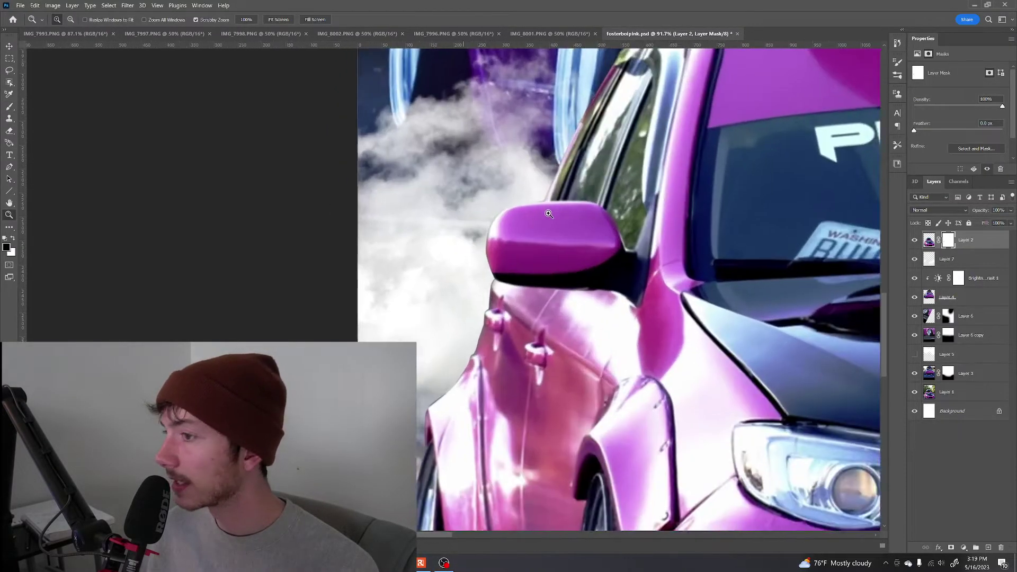
key(b)
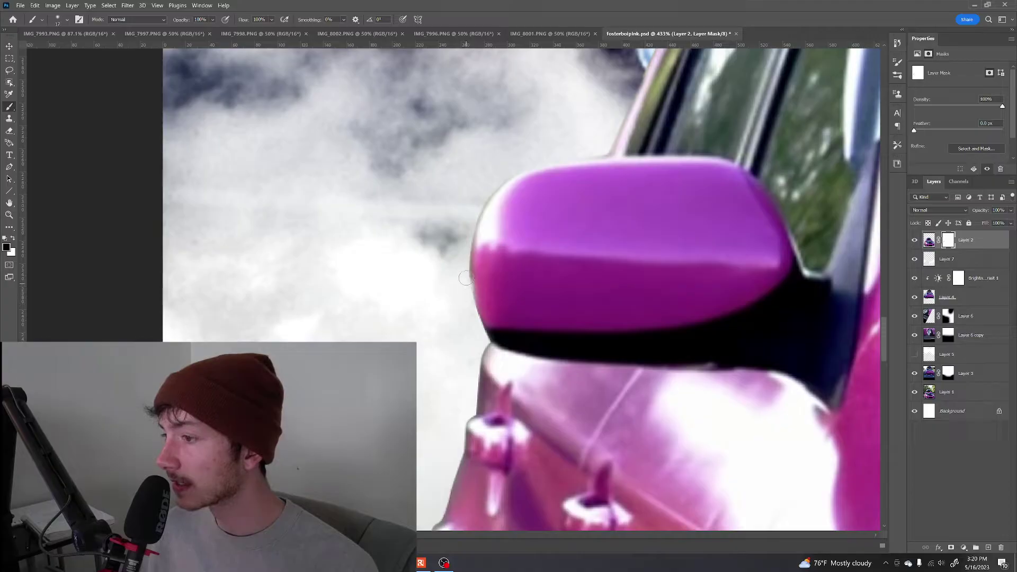
scroll(483, 271, down, 8)
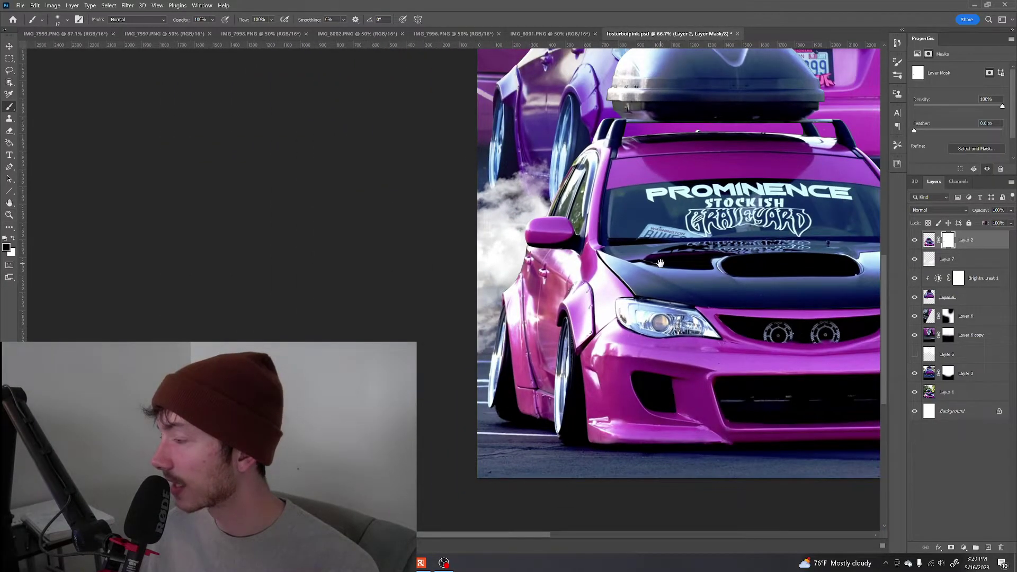
Clean the cut-out edge around the front car's right mirror by painting black on Layer 2's mask.
mouse_move(661, 264)
mouse_down()
mouse_move(673, 269)
mouse_move(646, 255)
mouse_move(655, 246)
mouse_move(667, 260)
mouse_move(626, 248)
mouse_move(640, 230)
mouse_up()
key(z)
key(b)
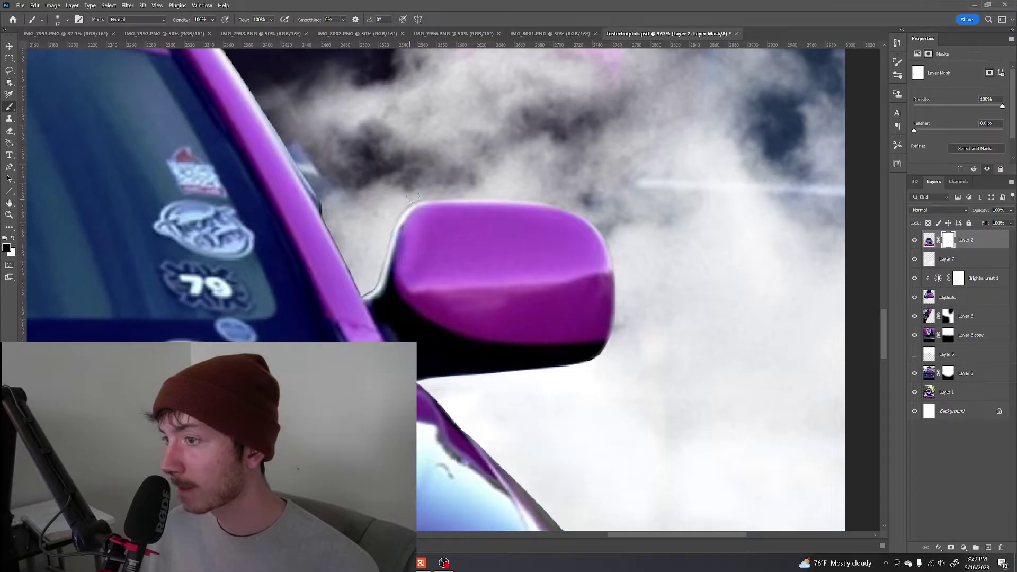
scroll(381, 250, down, 8)
Create a new layer directly below the rear car cut-out and choose a spatter brush for it.
scroll(629, 133, up, 4)
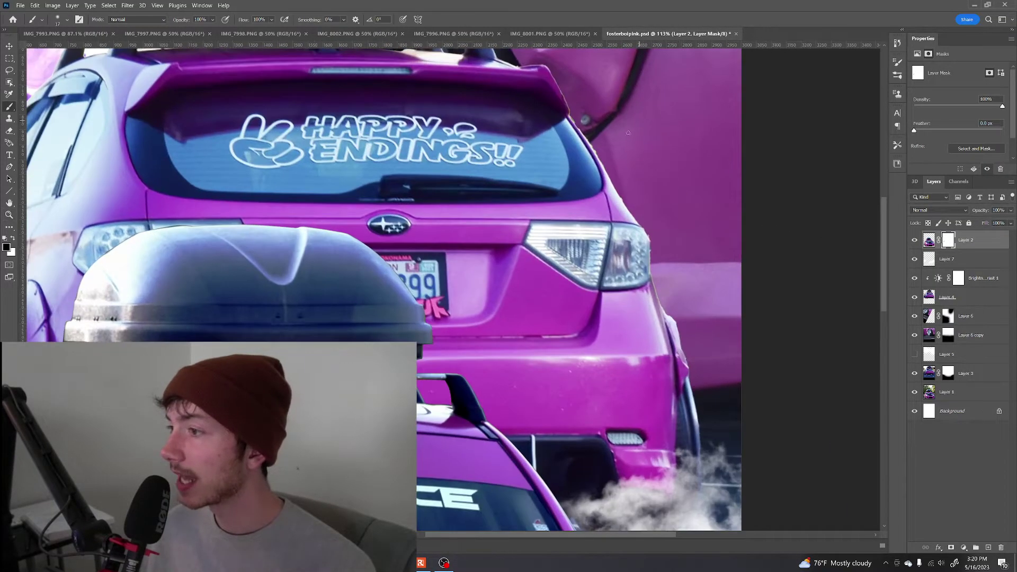
scroll(656, 297, down, 2)
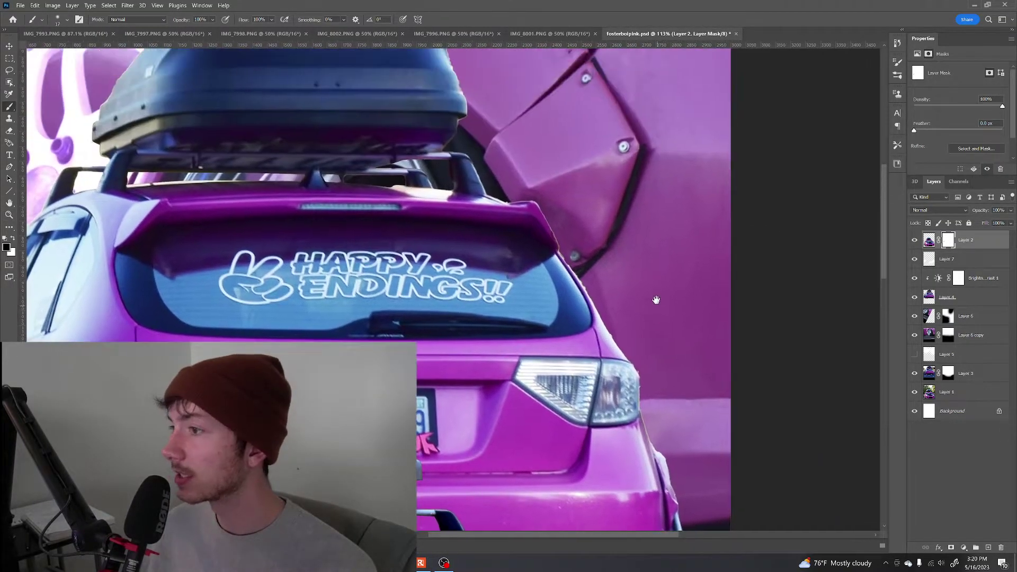
scroll(643, 257, down, 2)
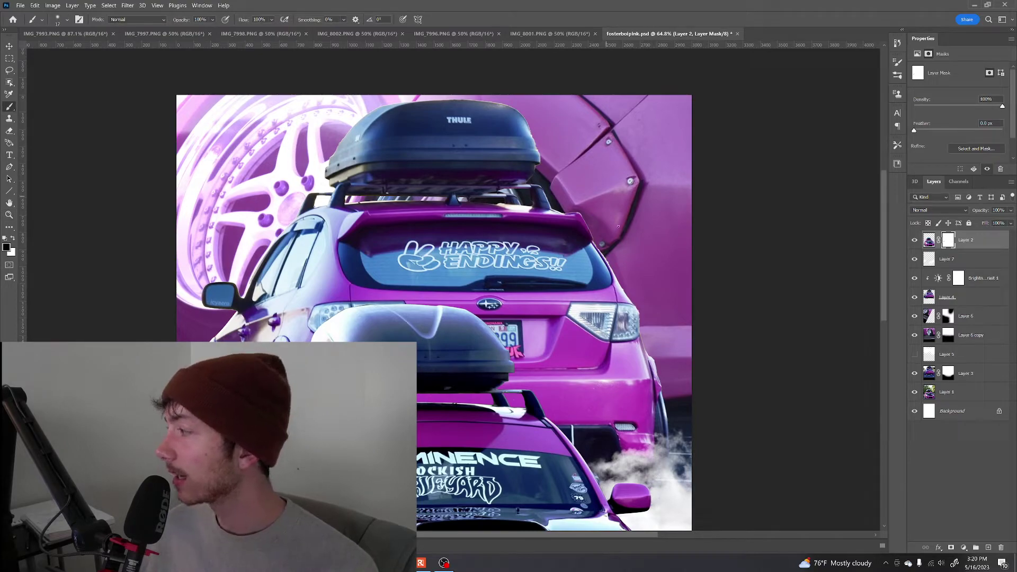
scroll(597, 247, down, 3)
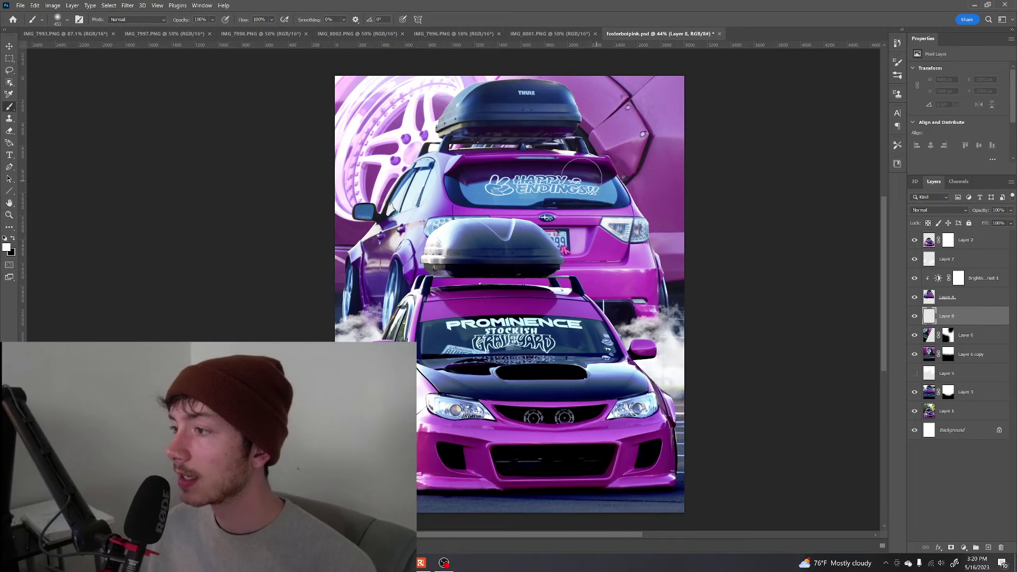
right_click(589, 180)
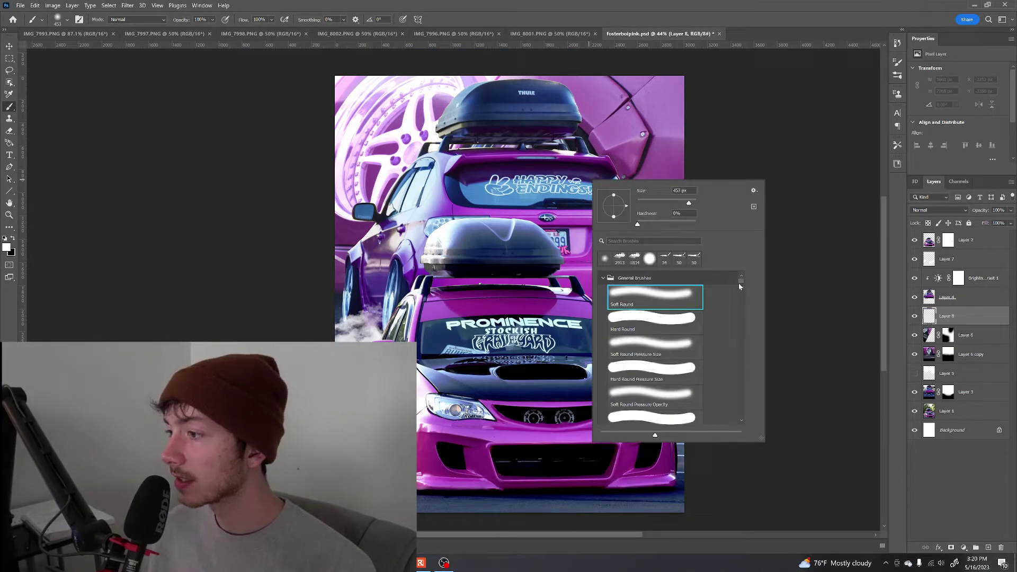
drag(740, 286, 741, 396)
click(653, 322)
click(689, 4)
Paint white spatter specks on Layer 8 behind the rear car's right side, running diagonally from the roof rack to the poster edge.
mouse_move(628, 137)
mouse_down()
mouse_move(644, 196)
mouse_move(672, 219)
mouse_up()
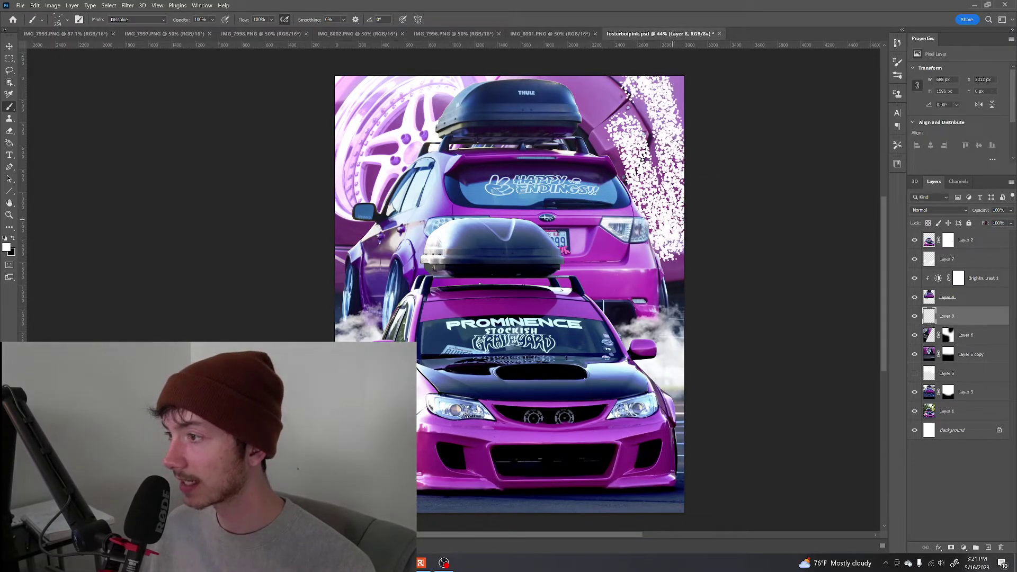
key(ctrl+z)
alt+right_click(579, 192)
drag(710, 182, 568, 169)
key(z)
drag(498, 204, 556, 213)
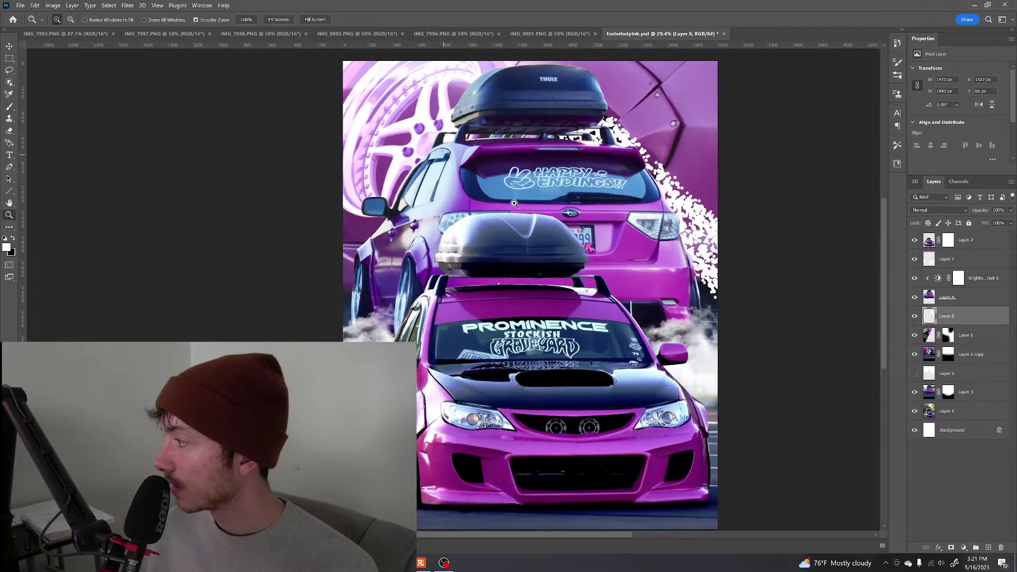
Paint a smaller patch of white spatter specks on Layer 8 behind the rear car's left side, below its mirror.
drag(403, 241, 220, 261)
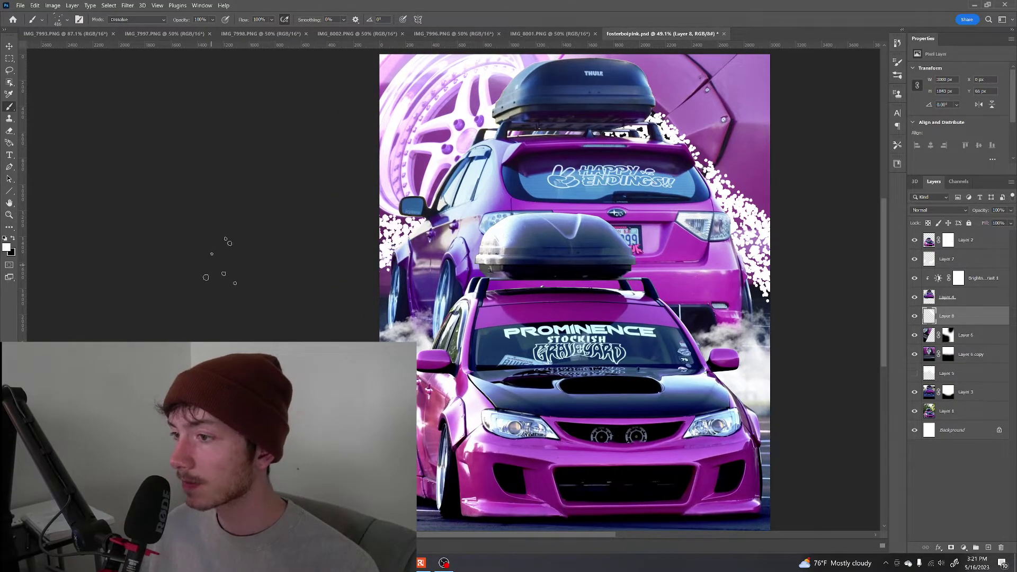
key(ctrl+z)
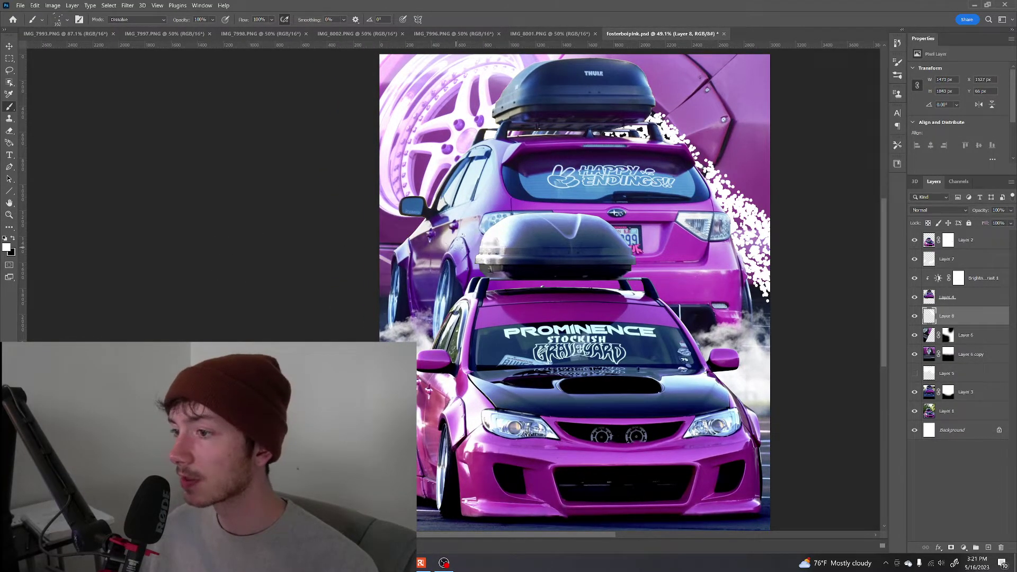
drag(362, 234, 307, 217)
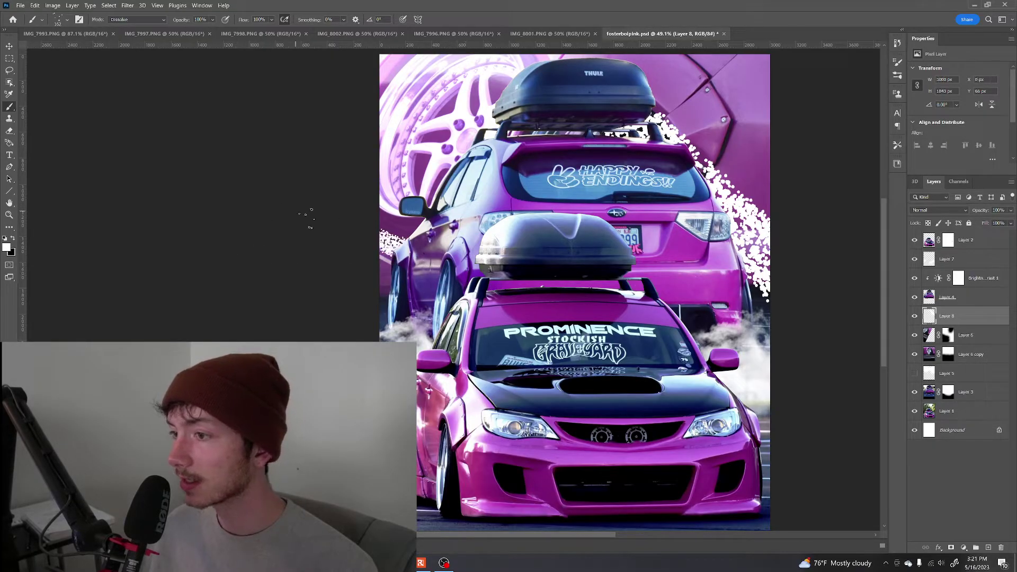
mouse_move(479, 299)
mouse_down()
mouse_move(547, 306)
mouse_move(533, 307)
mouse_up()
mouse_move(488, 268)
mouse_down()
mouse_move(570, 268)
mouse_move(461, 268)
mouse_up()
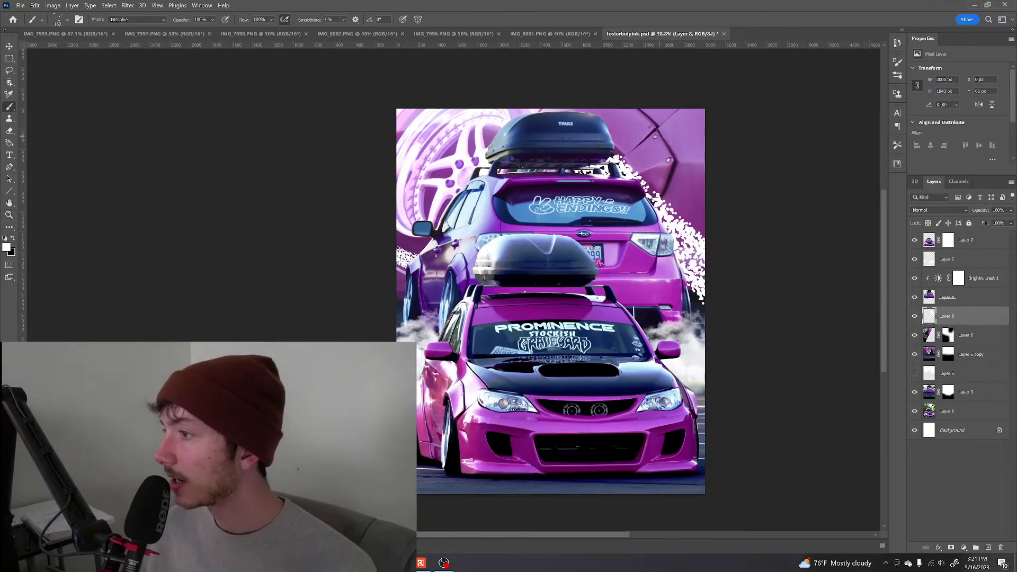
Clip a Brightness/Contrast adjustment to Layer 6 copy, raising brightness to about 55 and contrast to about 58.
scroll(533, 306, up, 3)
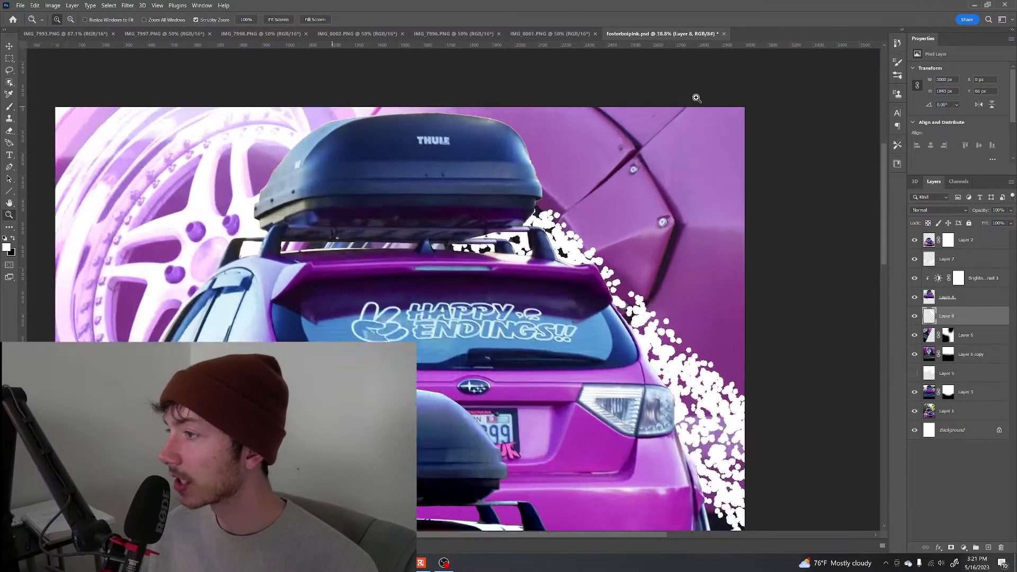
scroll(654, 182, down, 3)
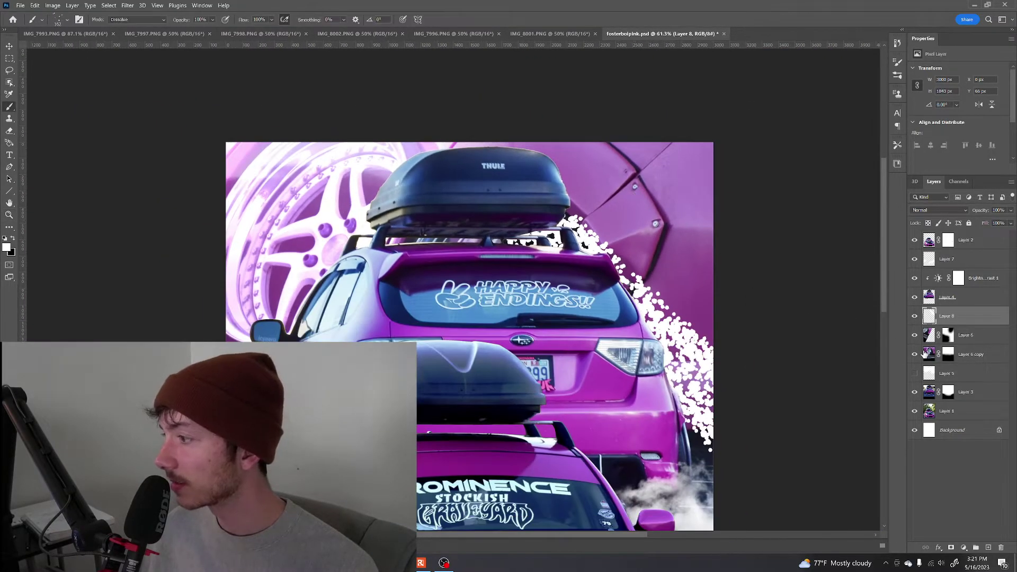
drag(674, 262, 703, 204)
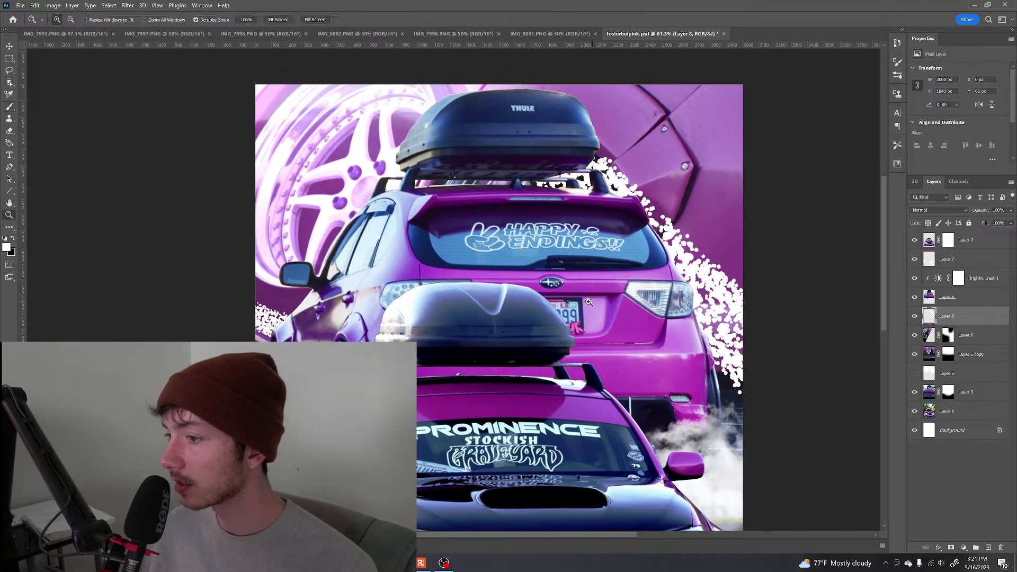
drag(588, 299, 554, 299)
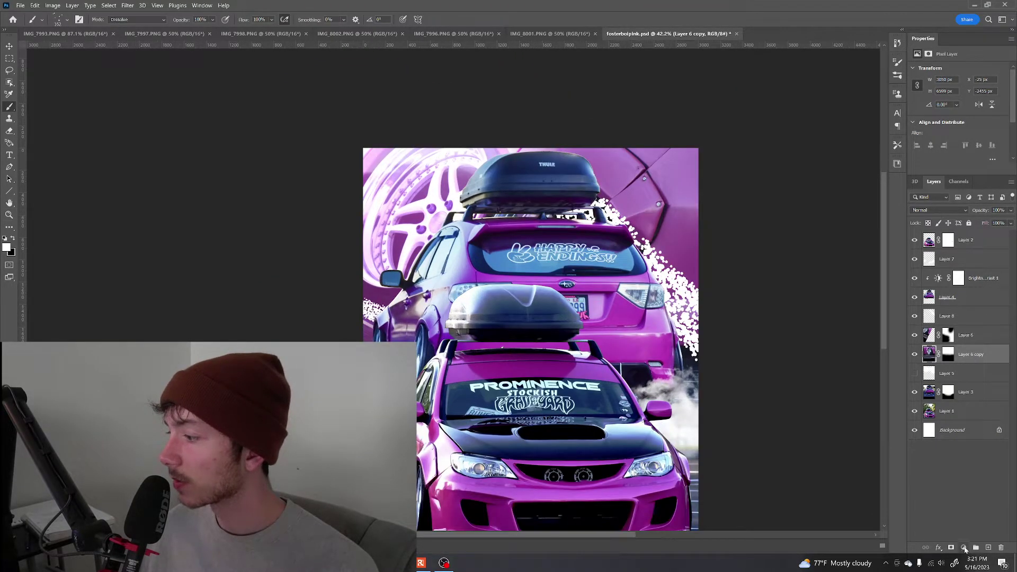
click(965, 548)
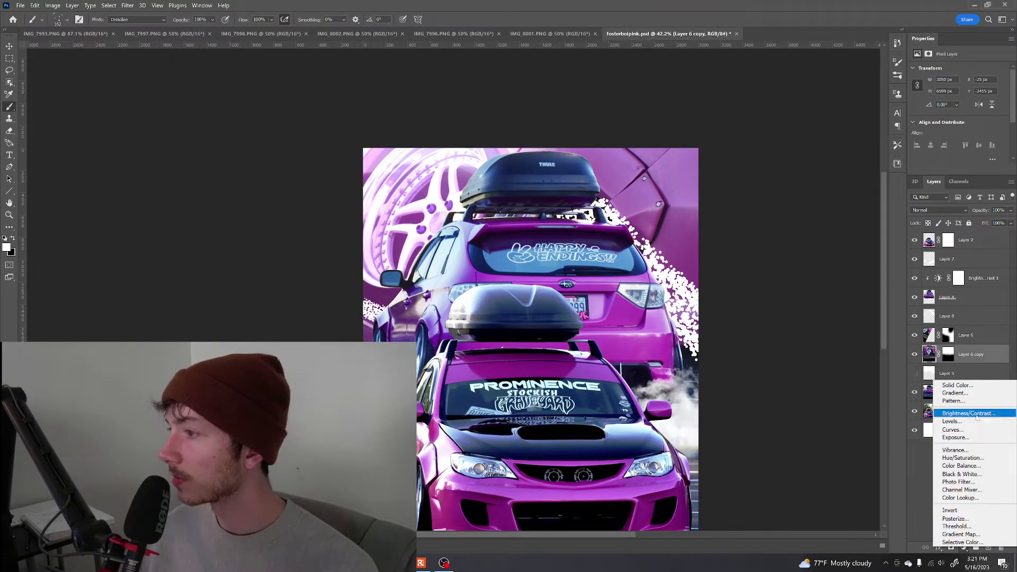
click(978, 413)
right_click(985, 354)
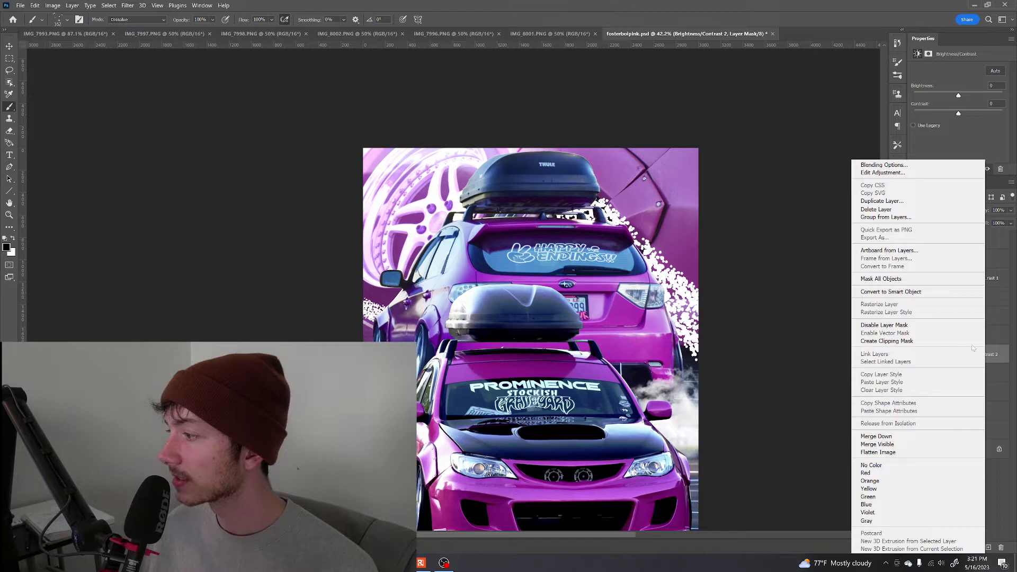
click(932, 342)
drag(972, 92, 976, 95)
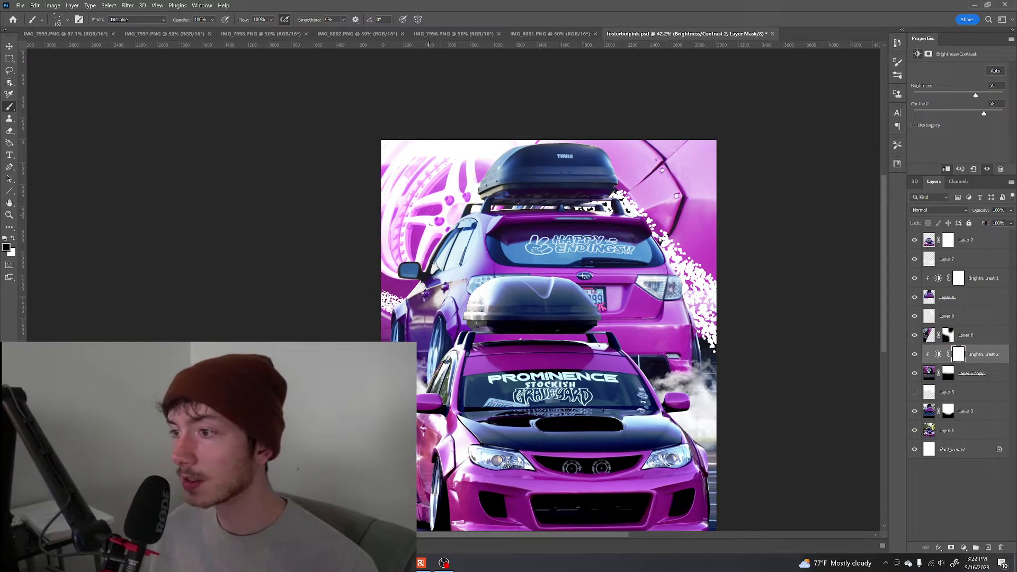
Dab black over the background wheel on the new Brightness/Contrast adjustment's mask using a spatter brush of about 1029 px.
alt+right_click(428, 215)
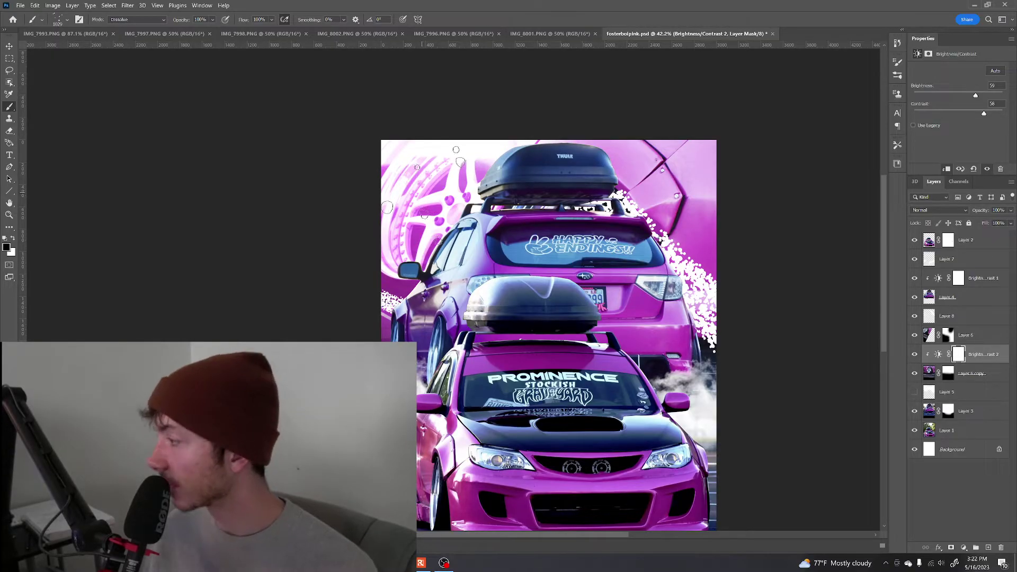
right_click(445, 223)
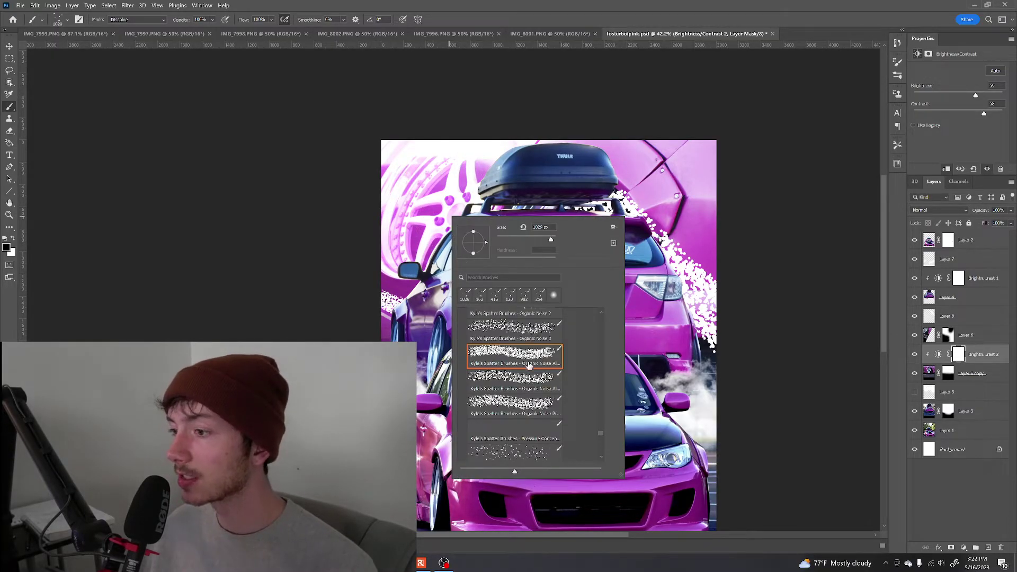
click(508, 4)
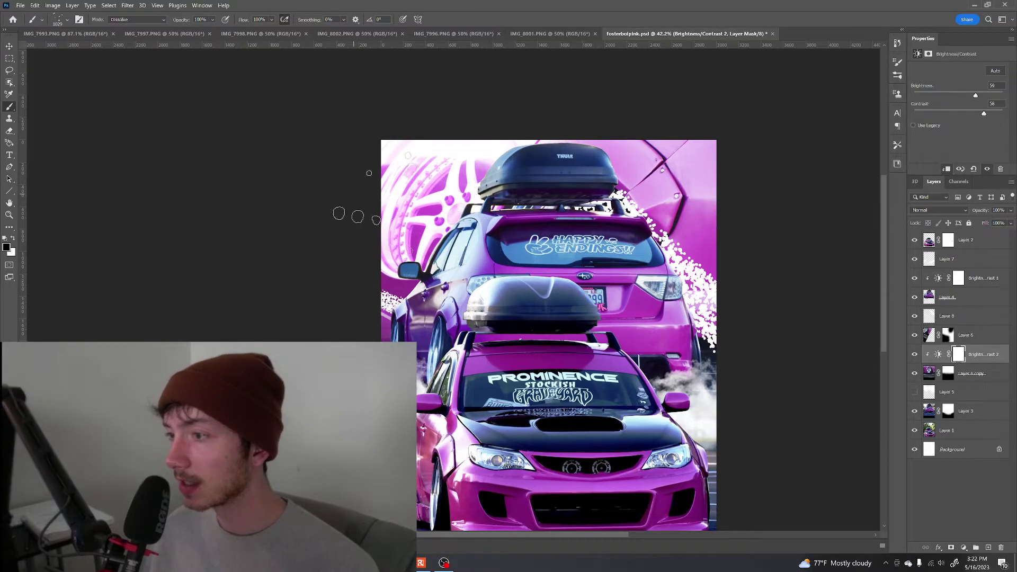
click(413, 183)
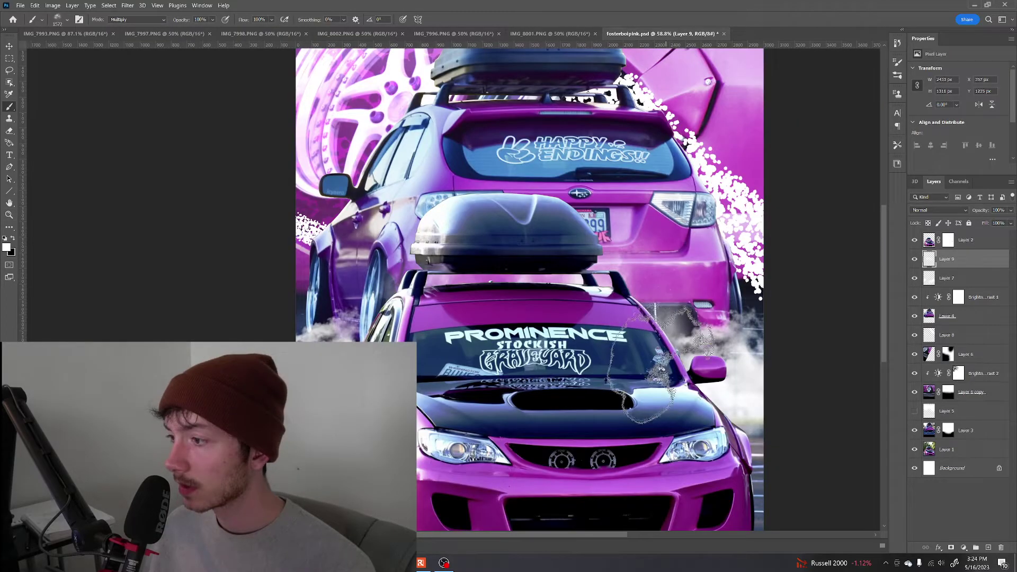
Add white smoke on Layer 9 behind the front car with the large smoke brush.
click(662, 371)
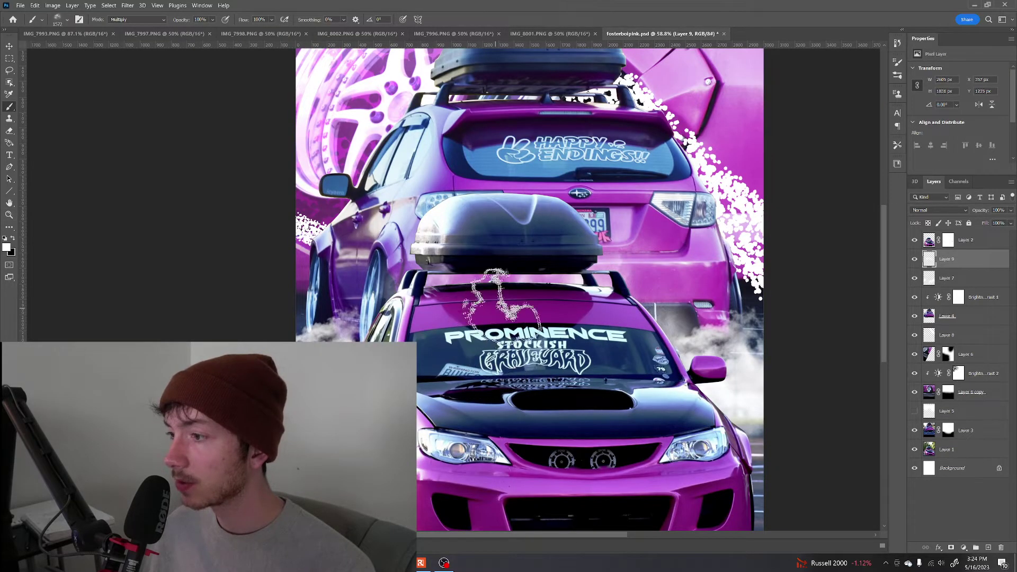
key(z)
mouse_move(503, 318)
mouse_down()
mouse_move(458, 318)
mouse_move(485, 312)
mouse_up()
key(b)
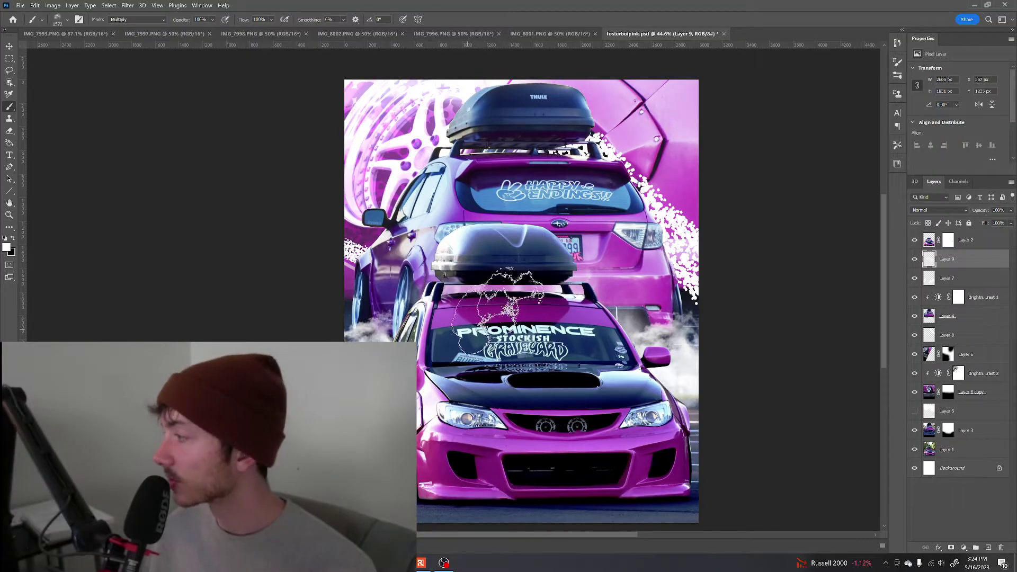
drag(437, 353, 462, 341)
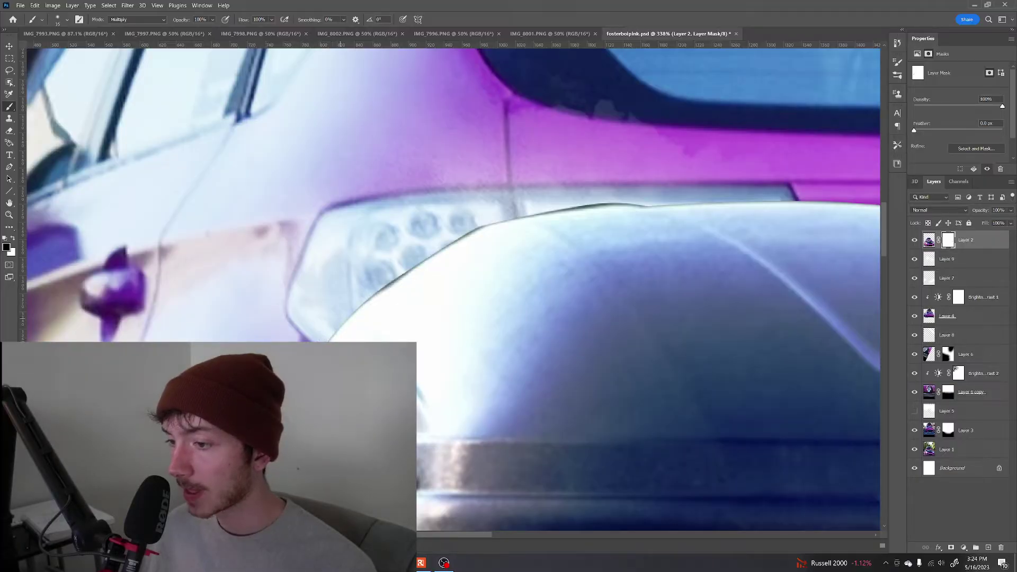
Mask out the dark fringe along the upper-left curve of the front car's roof box on Layer 2's mask.
drag(367, 302, 340, 352)
drag(591, 85, 480, 190)
mouse_move(370, 411)
mouse_down()
mouse_move(470, 295)
mouse_move(534, 173)
mouse_up()
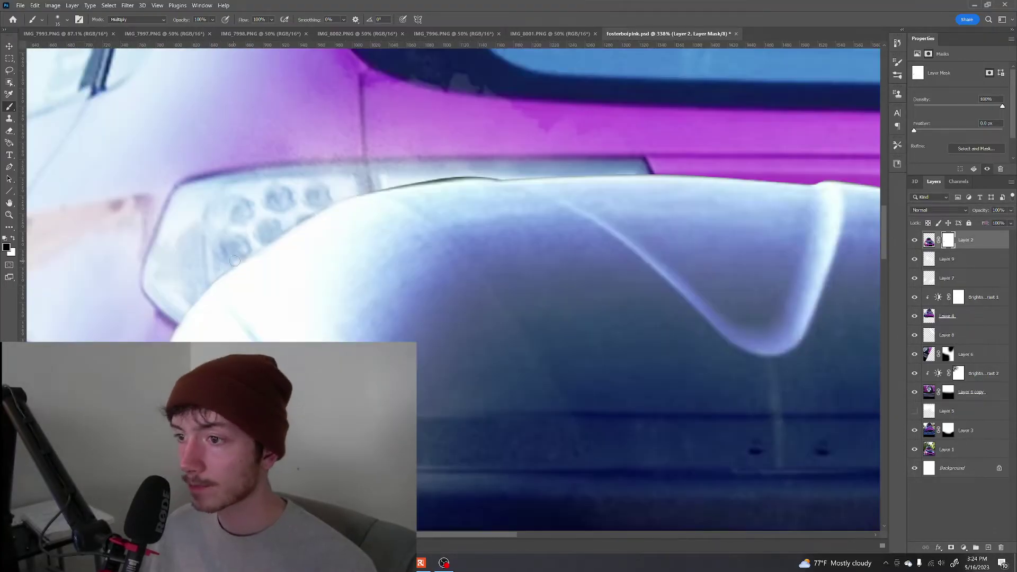
drag(374, 191, 427, 182)
Clean the cut-out edge along the right curve and side of the front car's roof box on Layer 2's mask.
mouse_move(662, 212)
mouse_down()
mouse_move(549, 246)
mouse_move(259, 262)
mouse_up()
drag(583, 261, 665, 309)
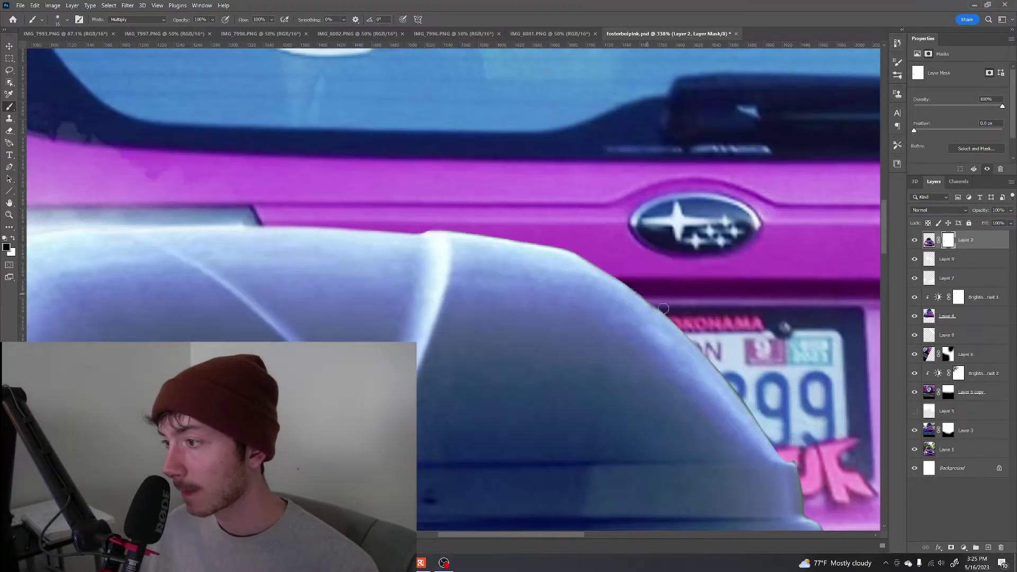
scroll(665, 310, up, 3)
drag(794, 477, 535, 302)
drag(535, 342, 453, 192)
key(z)
mouse_move(504, 246)
mouse_down()
mouse_move(399, 269)
mouse_move(532, 285)
mouse_move(528, 274)
mouse_up()
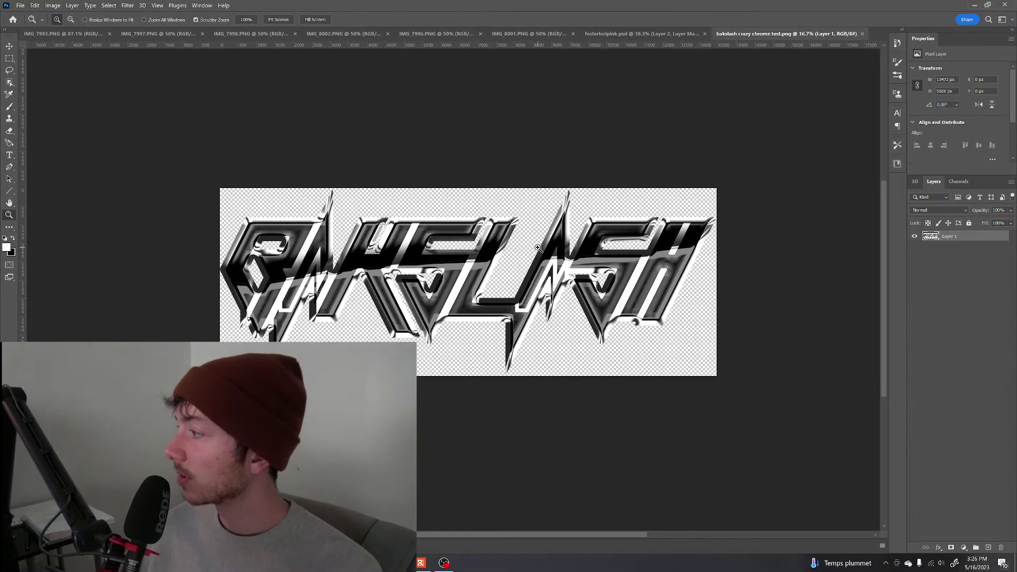
Copy the whole BAKSLASH chrome logo from its PNG document and paste it into the car poster as a new layer.
scroll(513, 247, up, 3)
key(z)
mouse_move(513, 248)
mouse_down()
mouse_move(481, 267)
mouse_move(509, 234)
mouse_up()
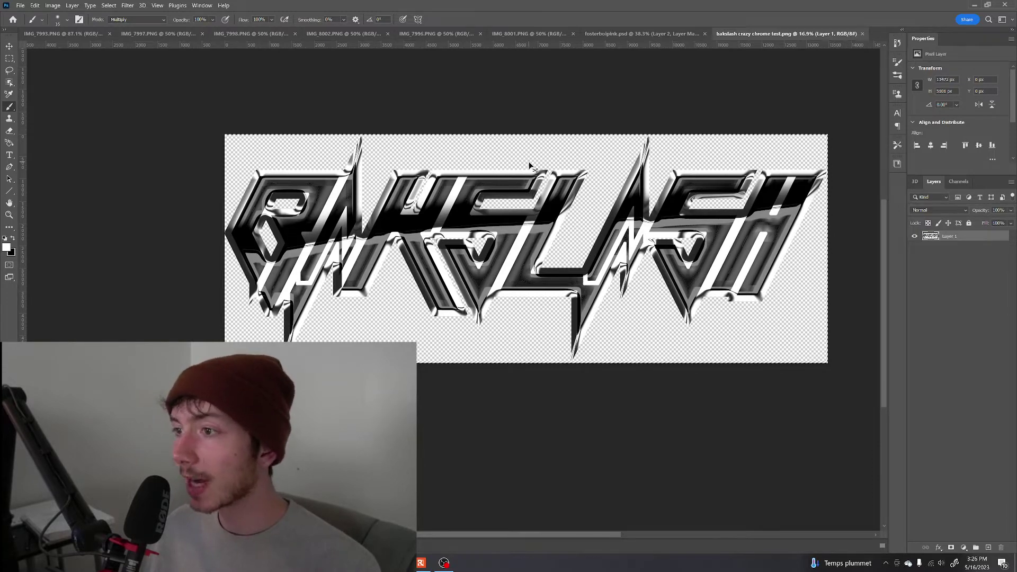
click(619, 35)
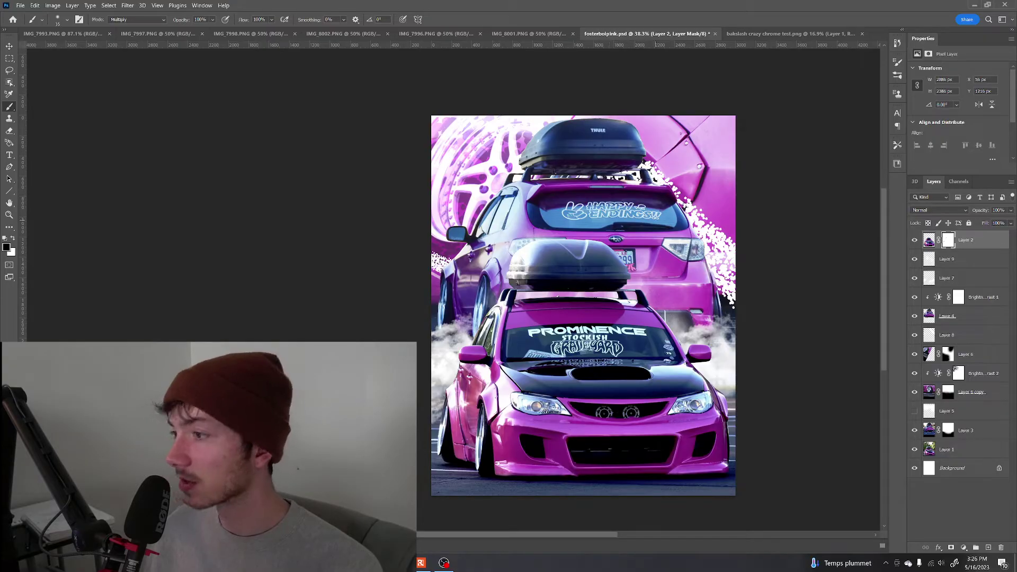
key(ctrl+v)
drag(739, 249, 614, 241)
Free-transform the pasted chrome logo, scaling it down proportionally until it fits within the poster.
key(ctrl+t)
drag(307, 109, 295, 160)
drag(214, 92, 544, 218)
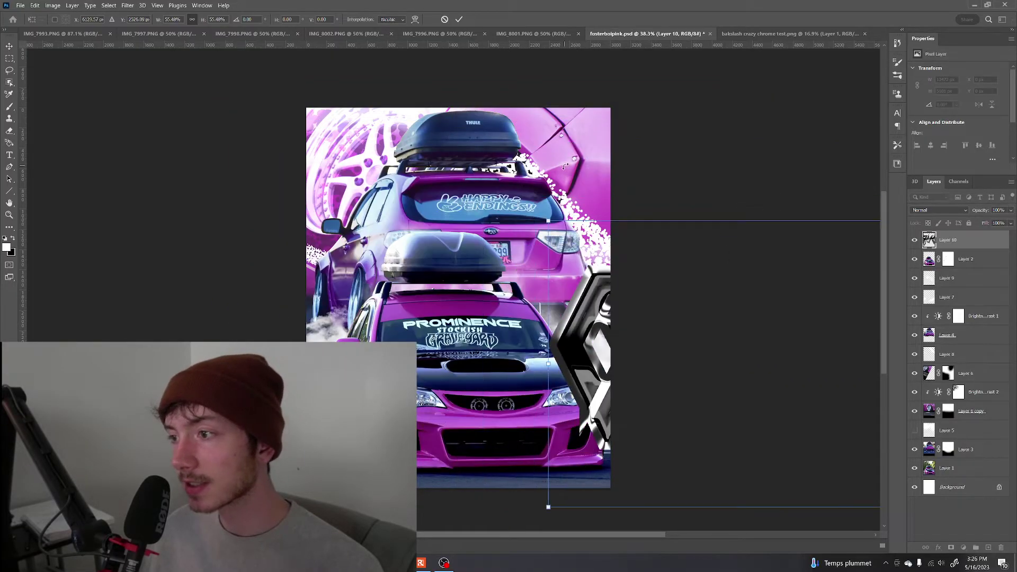
drag(683, 269, 297, 164)
drag(155, 116, 618, 197)
drag(783, 309, 473, 219)
drag(263, 182, 412, 239)
Move the logo to the poster's upper-right corner, rotate it about 25° clockwise at about 12% scale, and apply the transform.
drag(480, 277, 522, 152)
drag(658, 111, 665, 160)
drag(480, 78, 505, 103)
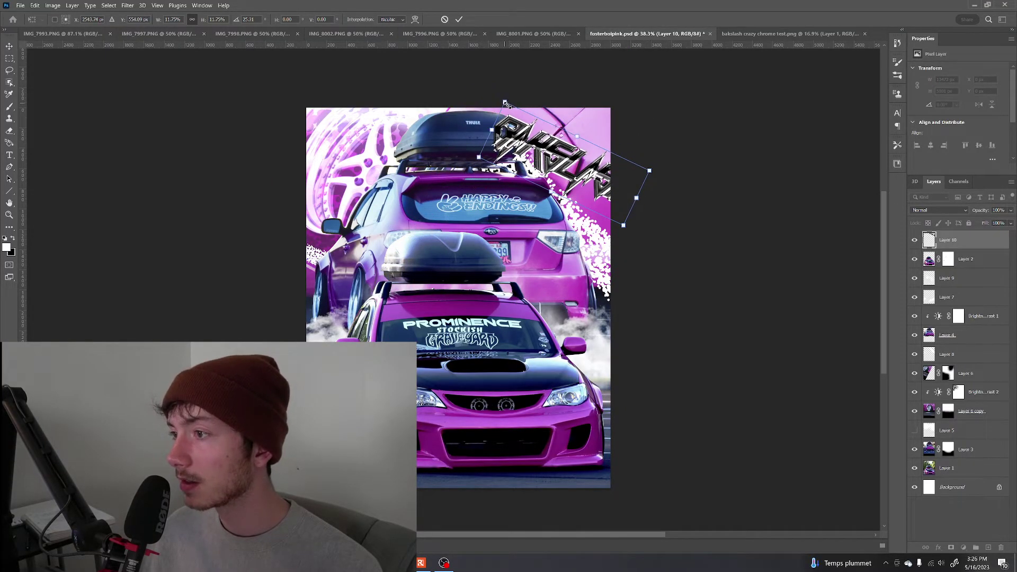
drag(574, 172, 560, 154)
key(Return)
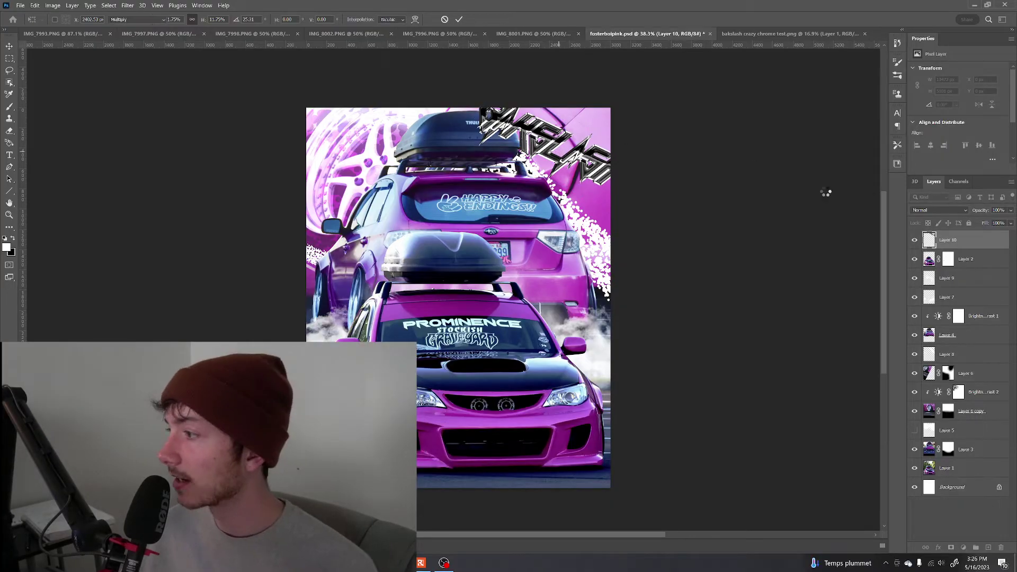
Move the logo layer below the rear car's Layer 4 cut-out and set its blend mode to Linear Dodge (Add).
drag(948, 240, 948, 345)
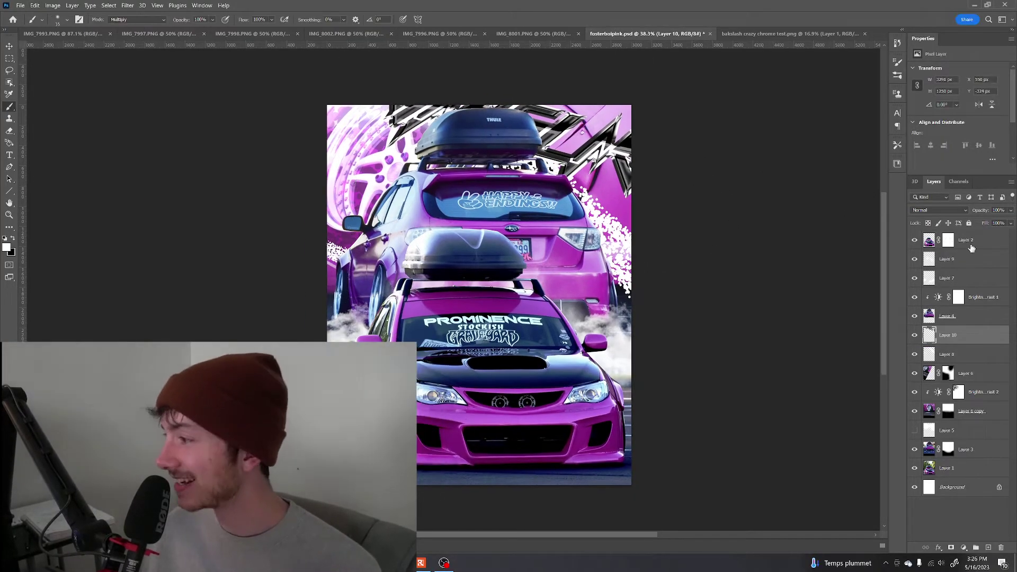
click(938, 210)
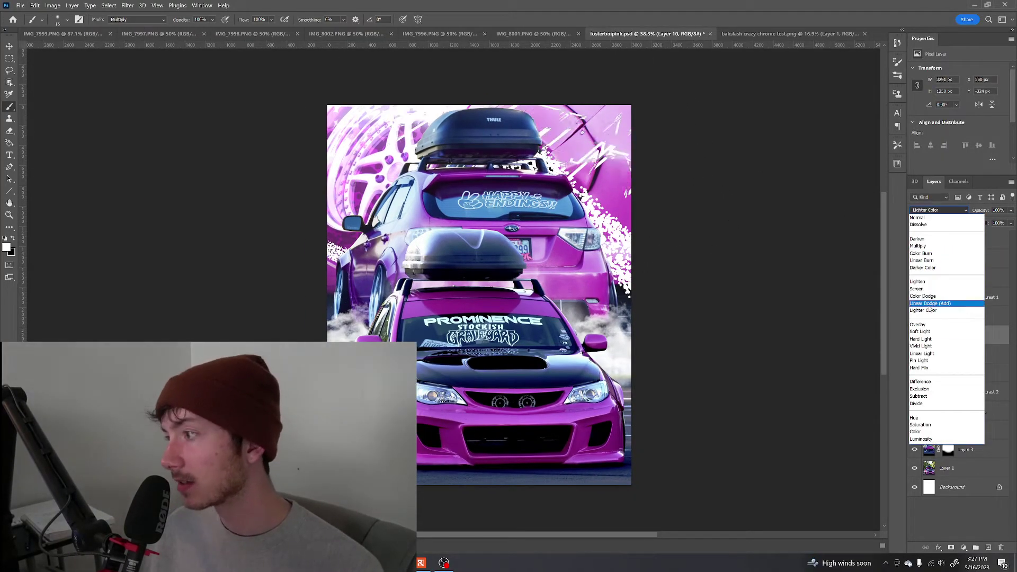
click(928, 304)
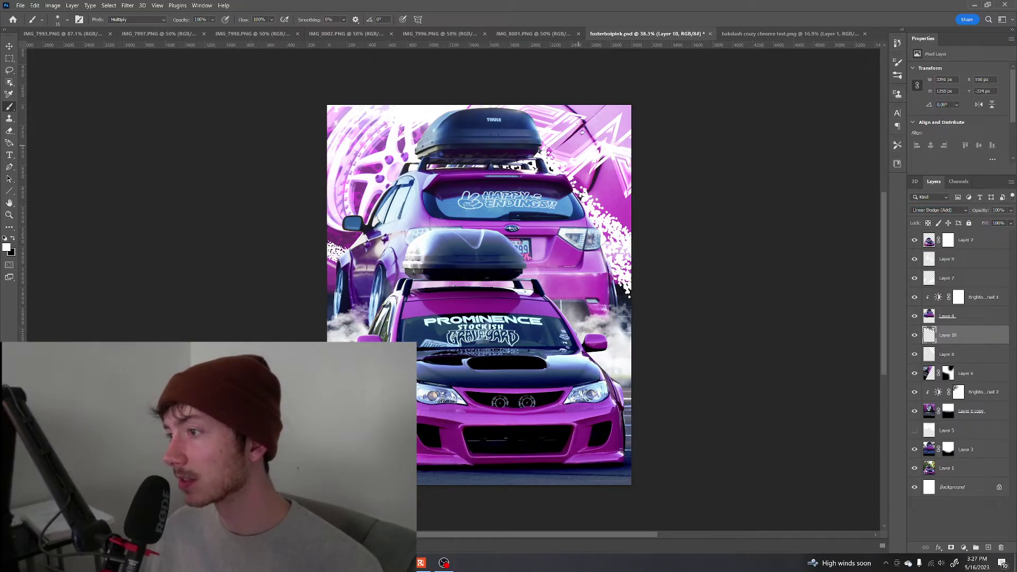
Examine the masked logo blend and the area around the front car's roof and the rear car's bumper, up close and across the whole poster.
key(z)
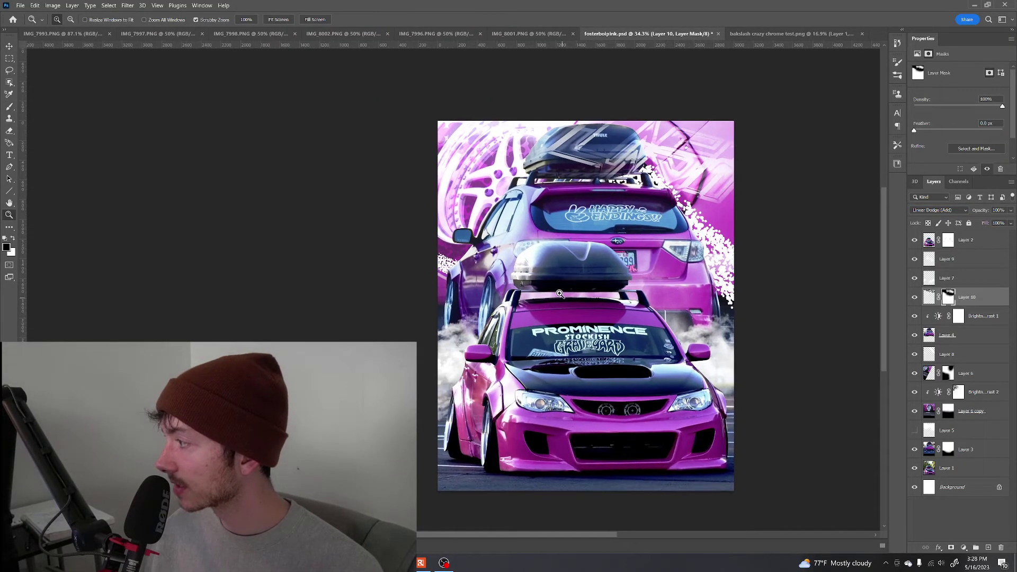
key(b)
mouse_move(560, 294)
mouse_down()
mouse_move(548, 292)
mouse_move(563, 292)
mouse_up()
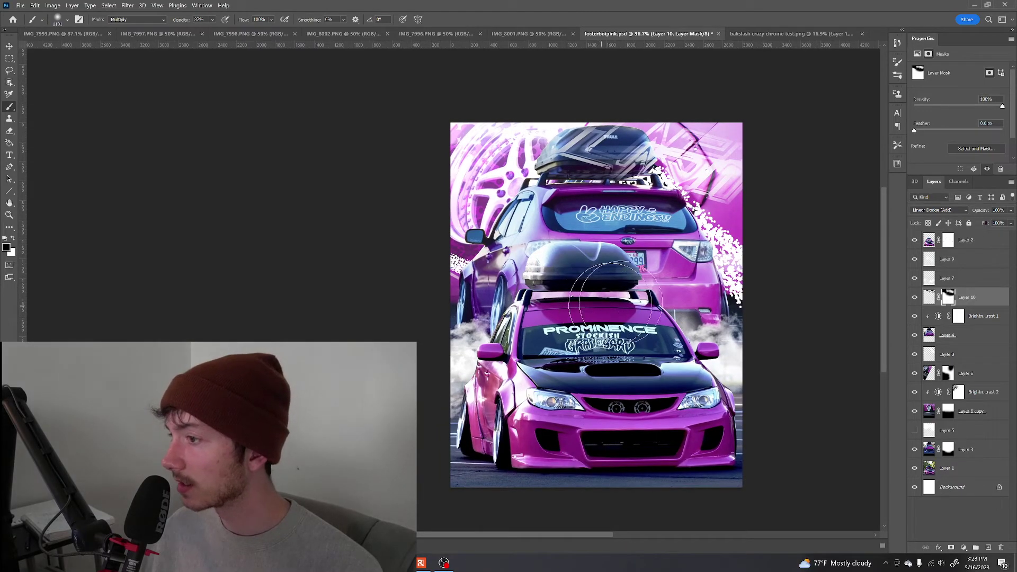
drag(733, 299, 754, 299)
drag(755, 299, 862, 248)
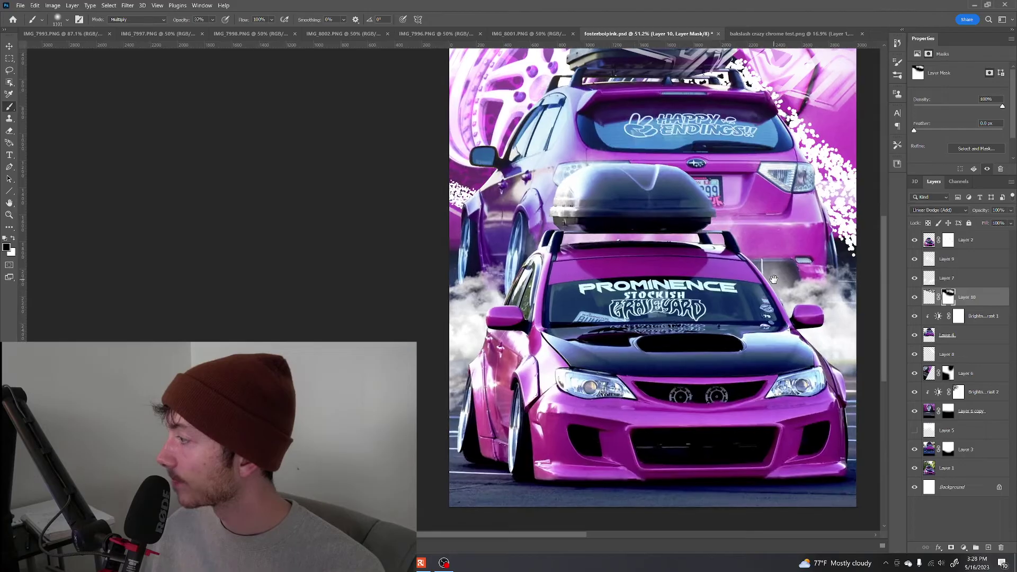
drag(774, 280, 777, 315)
drag(751, 260, 746, 231)
mouse_move(772, 327)
mouse_down()
mouse_move(781, 275)
mouse_move(782, 286)
mouse_move(722, 298)
mouse_up()
scroll(749, 289, down, 3)
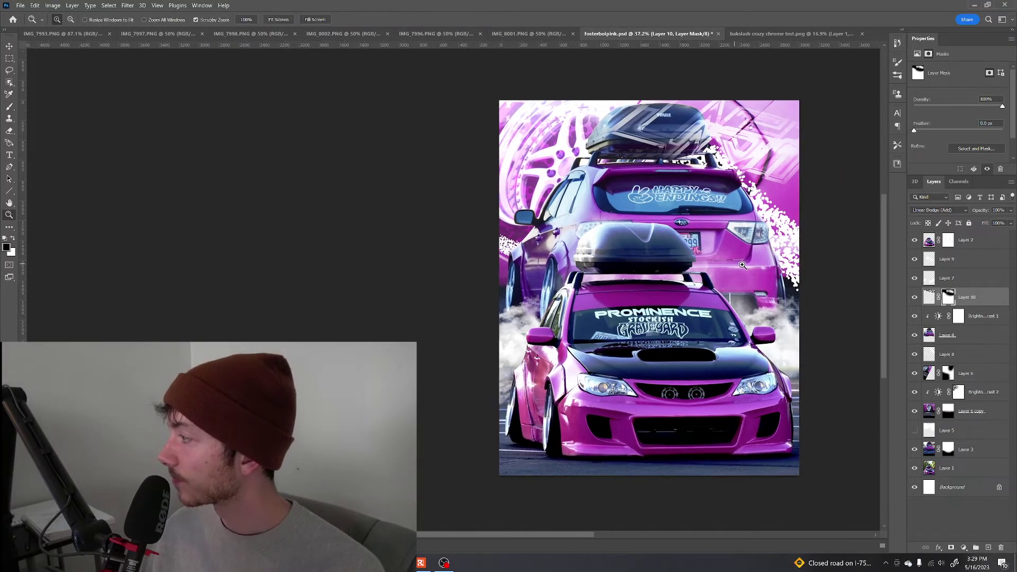
scroll(742, 289, up, 2)
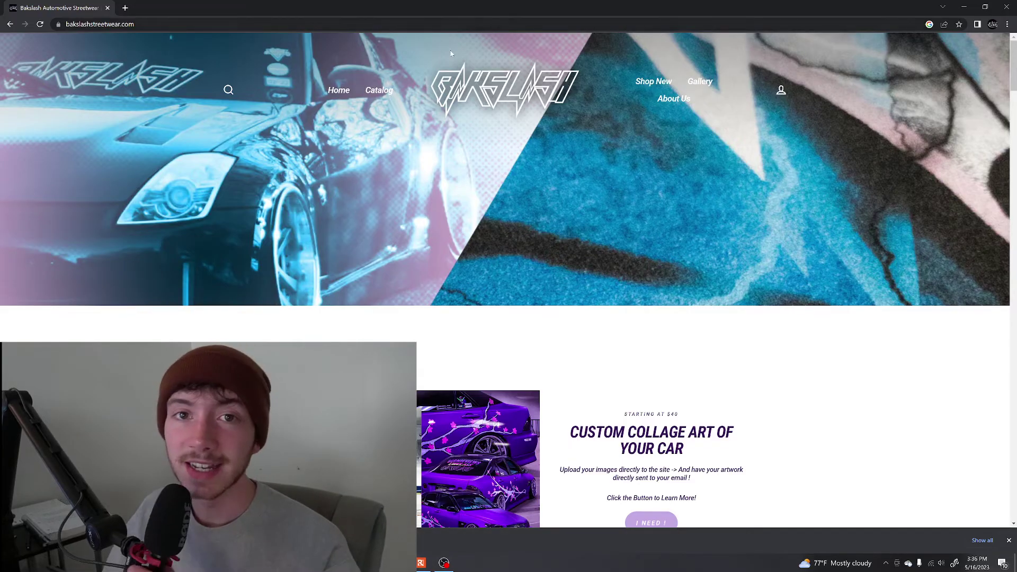
Switch to the Bakslash store website in the browser and open the Custom Collage Art of Your Car product in a new tab.
scroll(435, 150, down, 1)
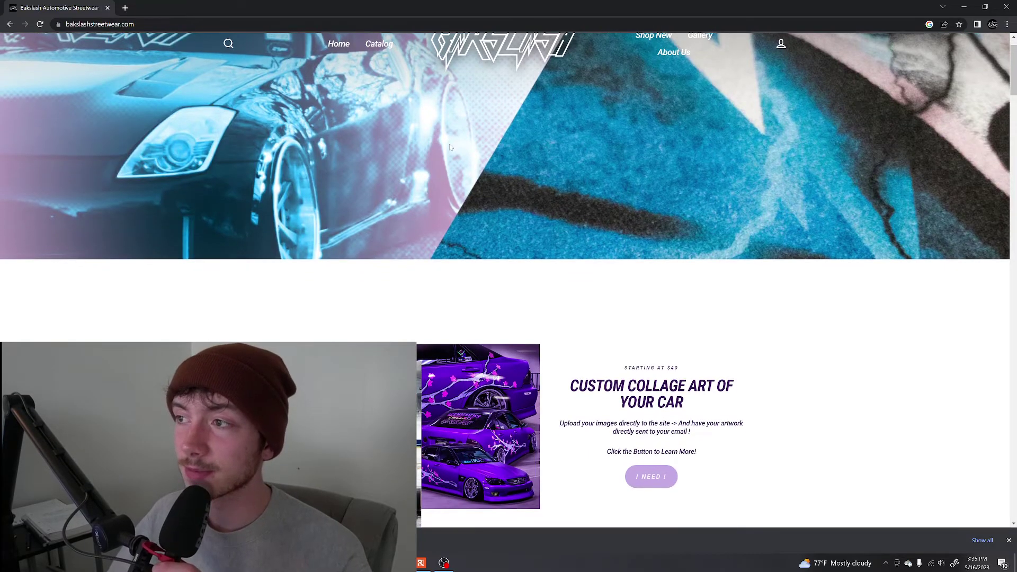
scroll(450, 147, up, 1)
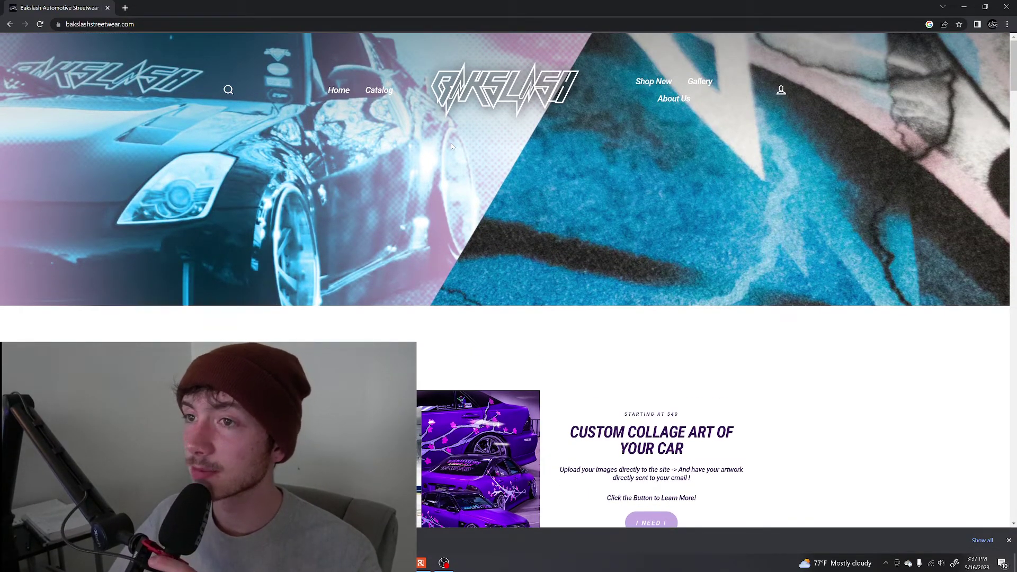
scroll(452, 146, down, 4)
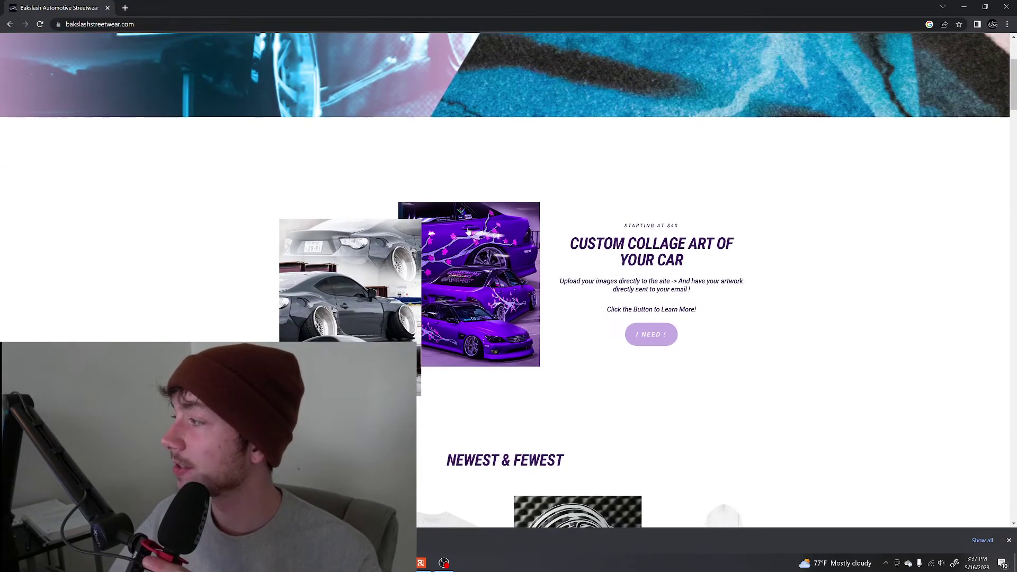
scroll(468, 231, down, 2)
right_click(649, 246)
click(684, 253)
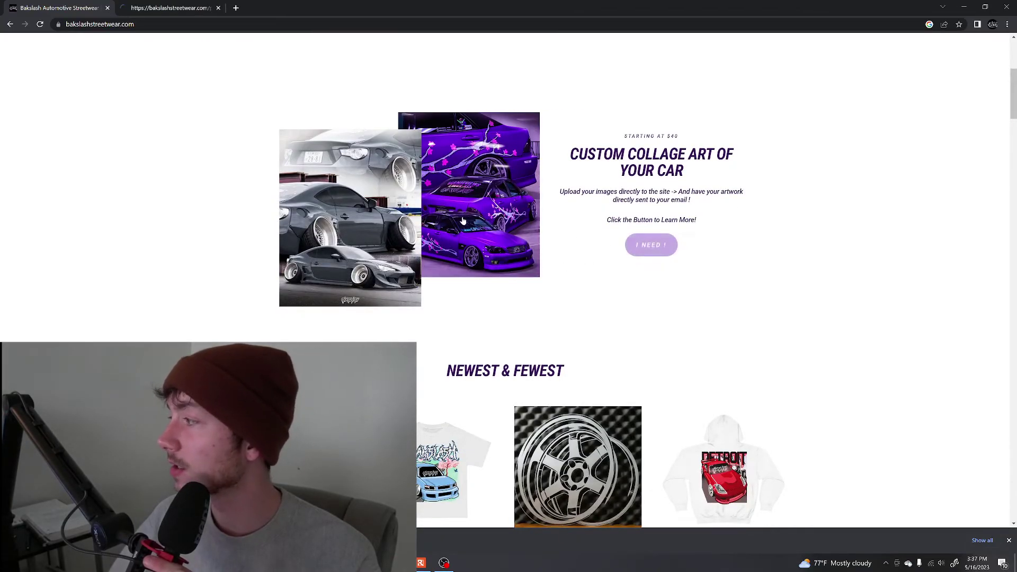
click(143, 4)
Review the product's image upload fields, compare the artwork quantity options and select the 3 Pack.
scroll(509, 286, down, 2)
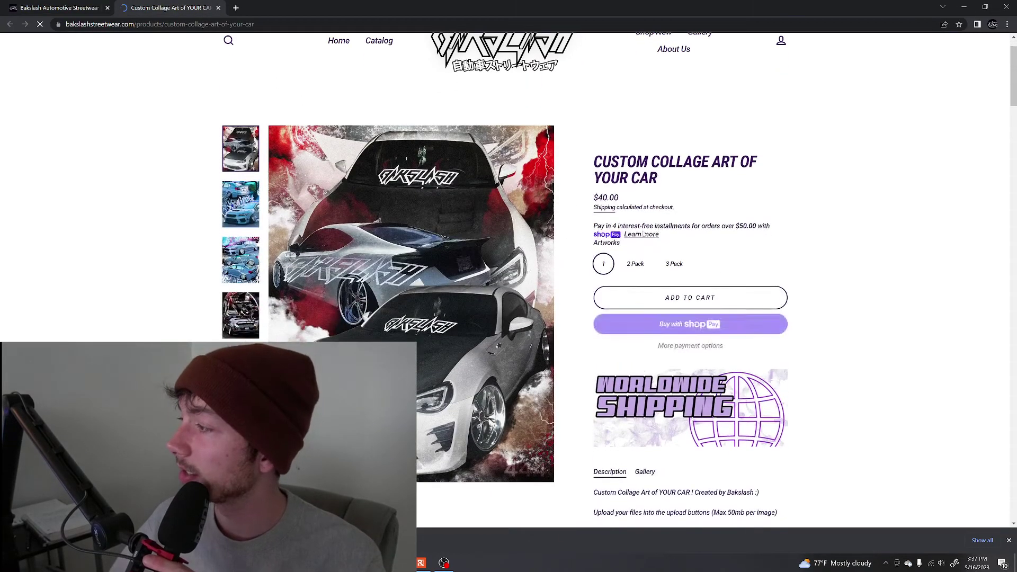
scroll(610, 218, down, 2)
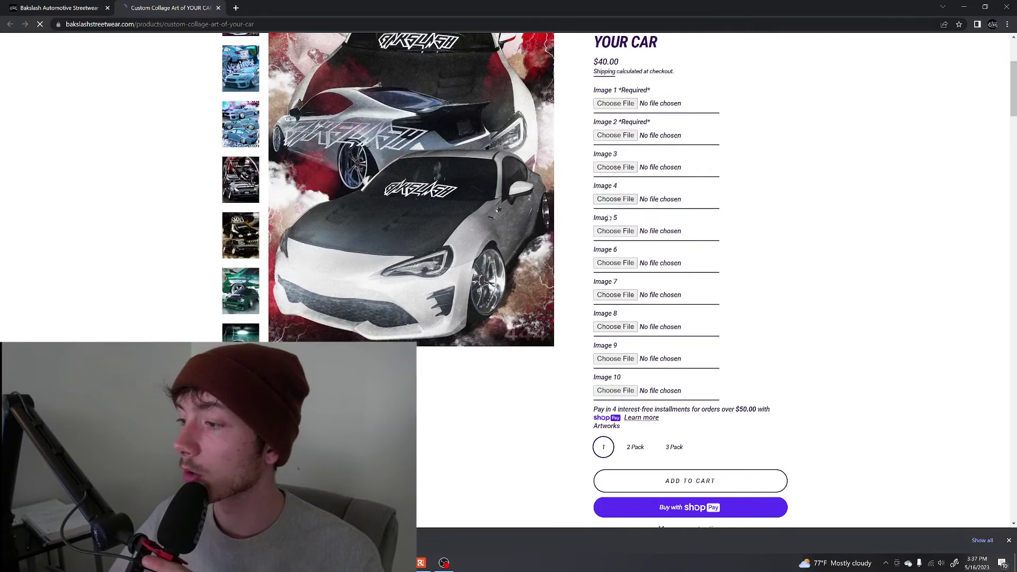
click(636, 448)
scroll(635, 440, down, 1)
click(609, 404)
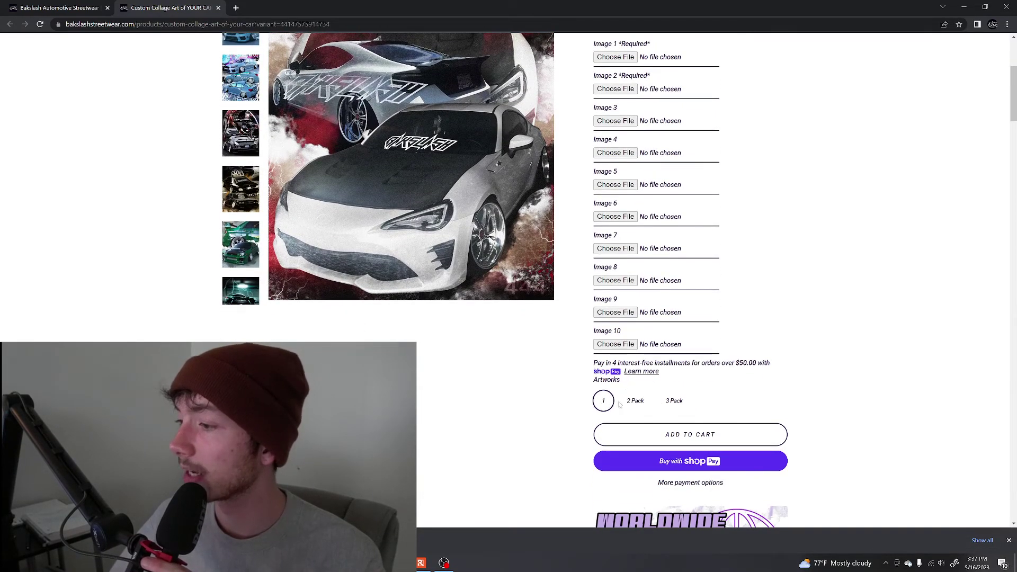
click(636, 401)
click(674, 401)
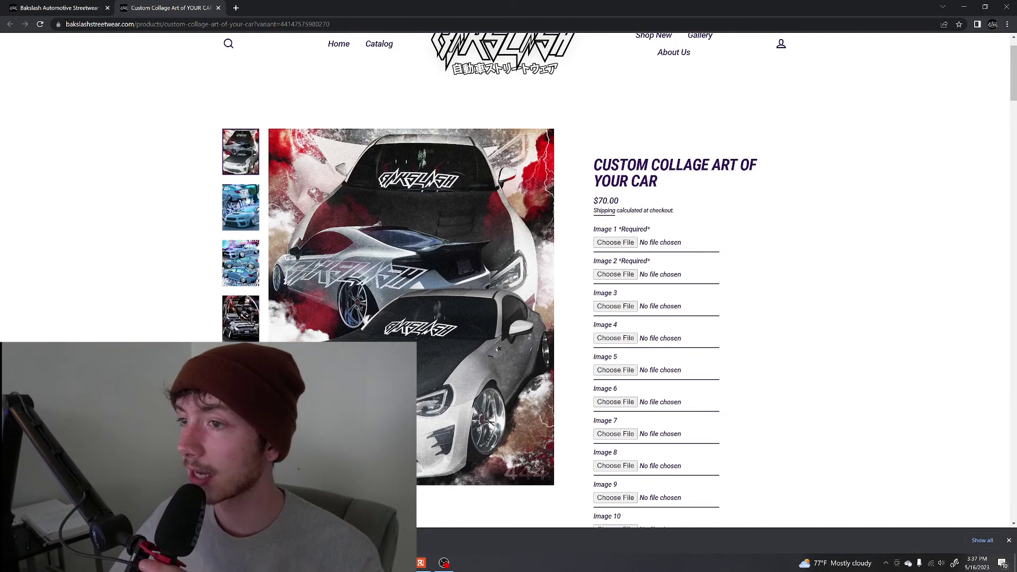
Look through the sample artworks in the product gallery, through to the green Subaru collage.
click(244, 203)
scroll(240, 222, down, 2)
click(247, 246)
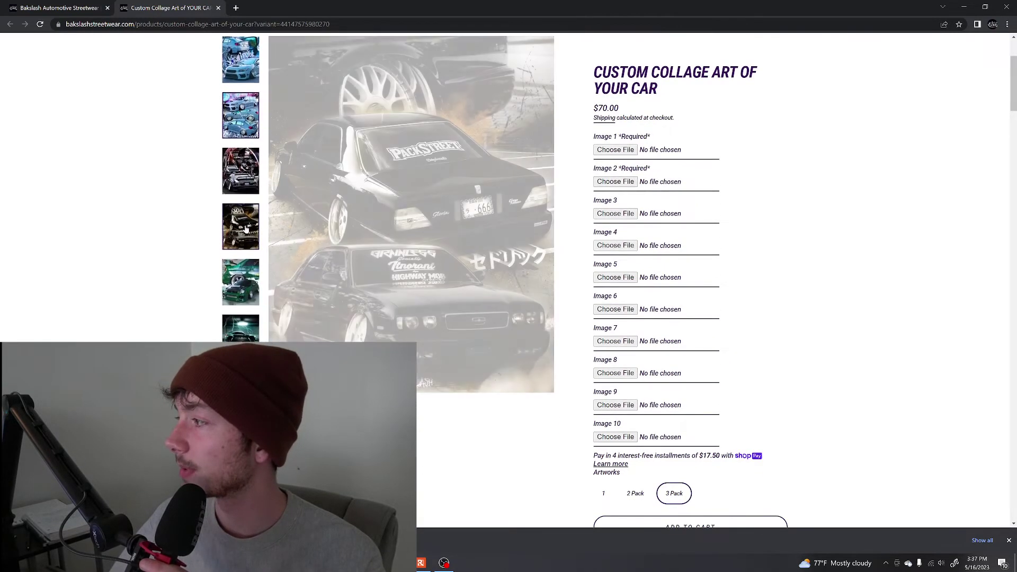
click(248, 246)
click(247, 207)
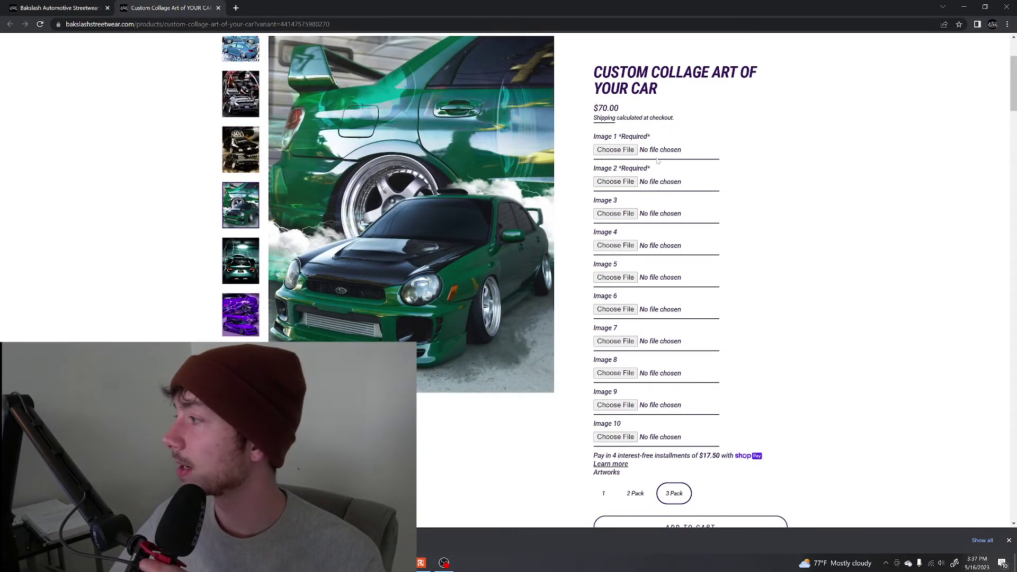
scroll(617, 154, up, 3)
scroll(675, 223, down, 3)
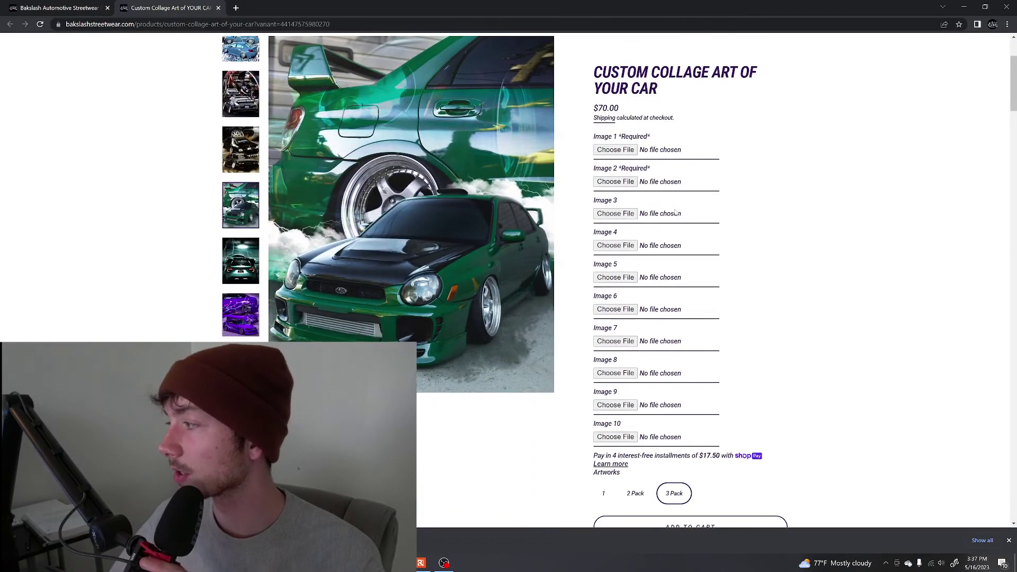
Return to the store's homepage and review the Newest & Fewest products and the product categories.
click(50, 7)
scroll(919, 249, down, 5)
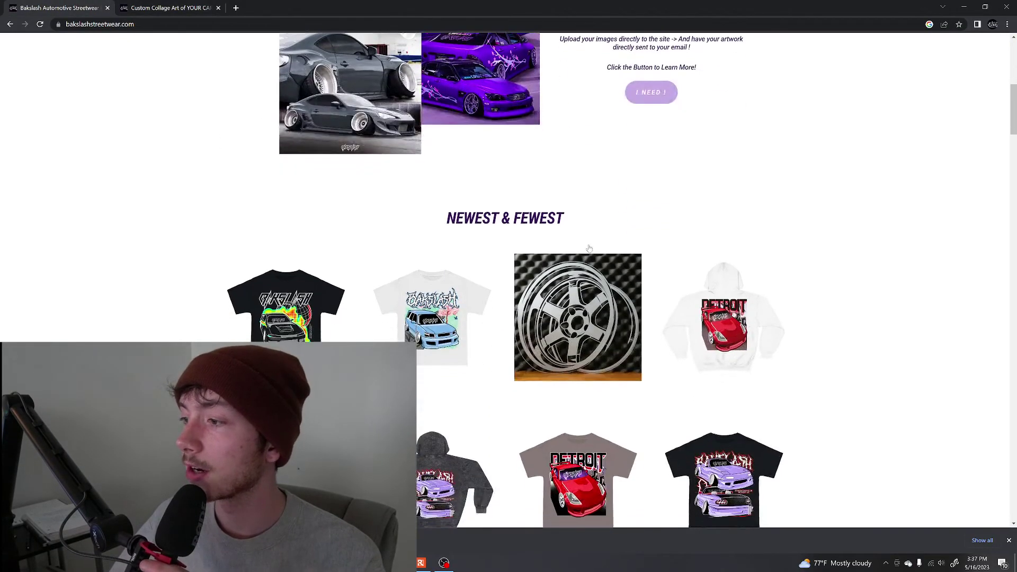
scroll(894, 242, down, 10)
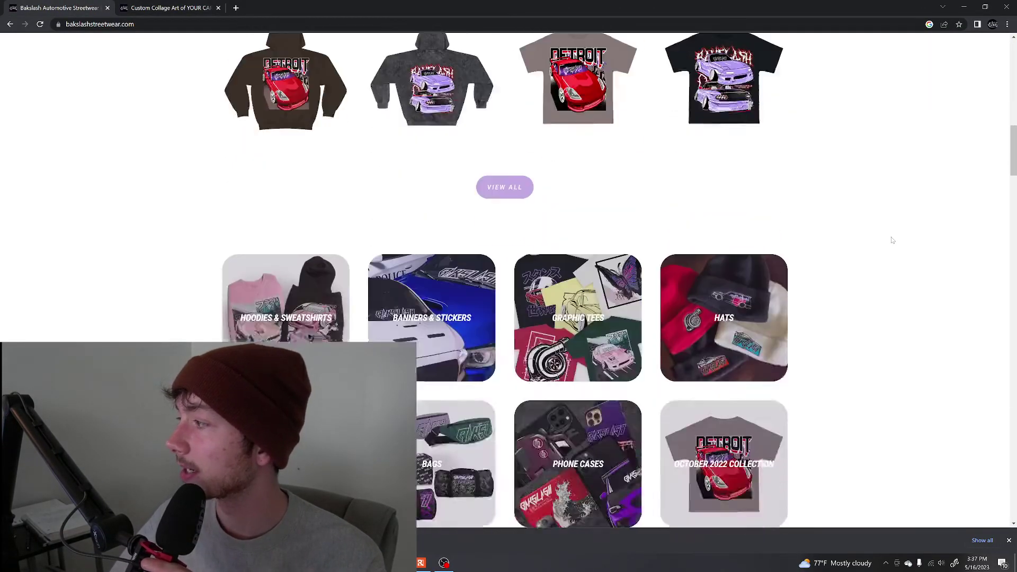
scroll(893, 240, up, 3)
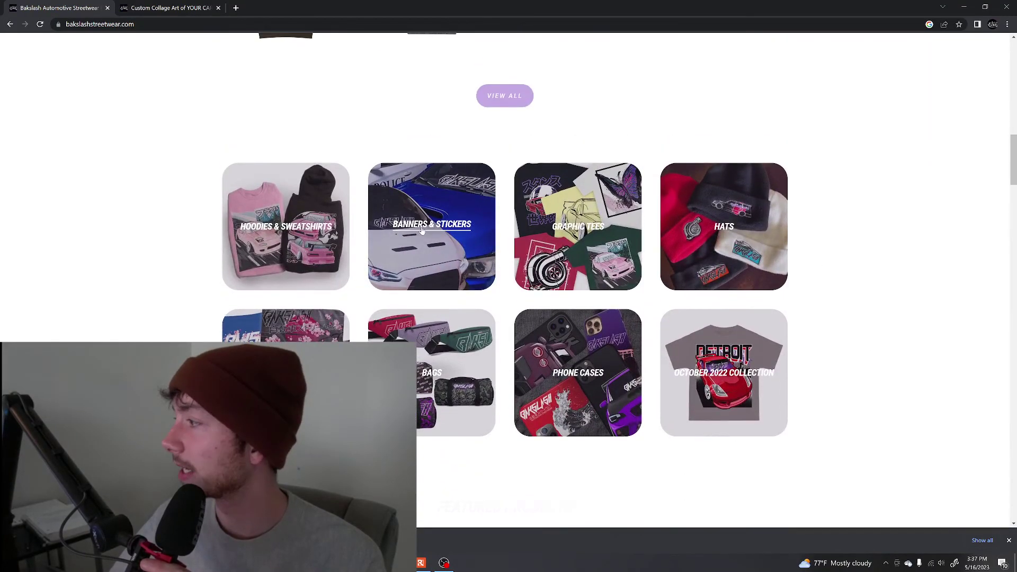
Browse the homepage's featured products, banners and stickers, down to the 30" x 10" Bakslash white outline windshield banner.
scroll(468, 235, down, 7)
scroll(468, 235, down, 3)
scroll(583, 244, up, 3)
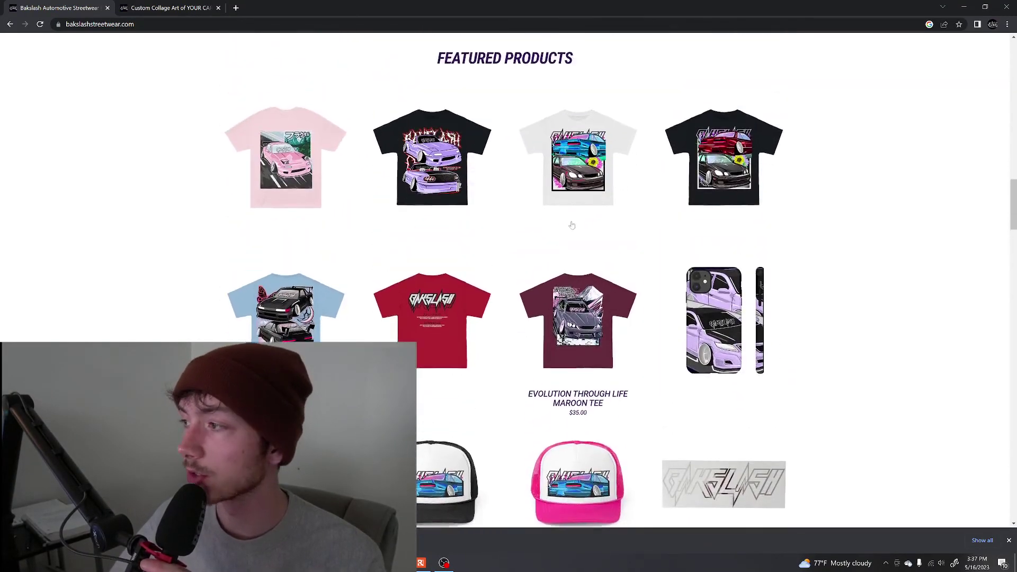
scroll(326, 172, down, 3)
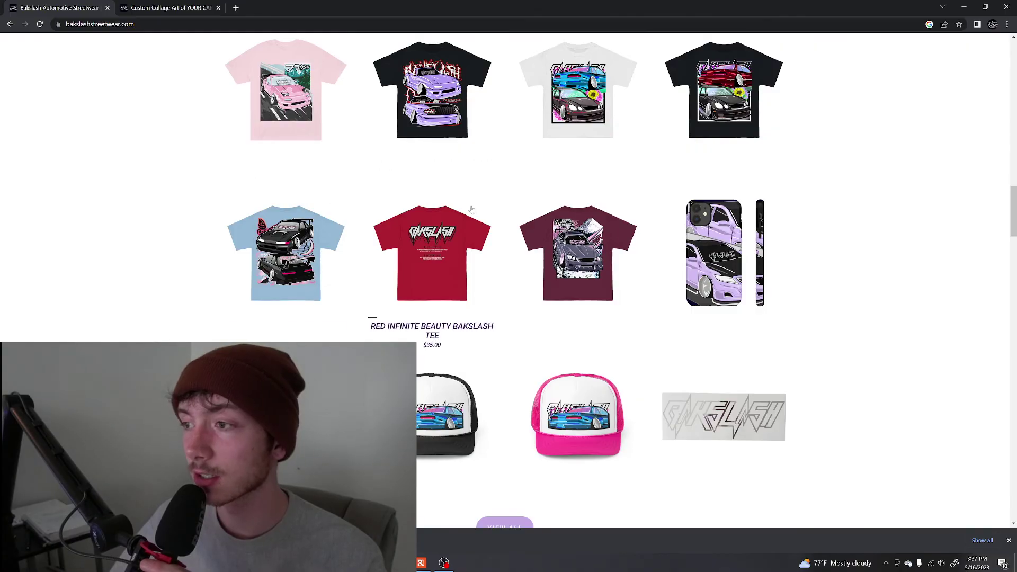
scroll(671, 228, down, 15)
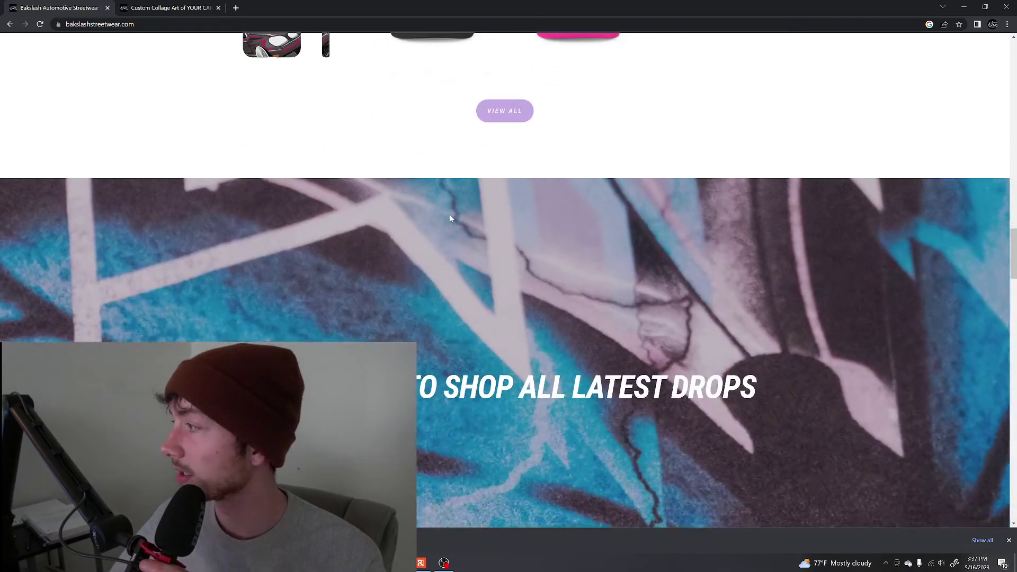
scroll(458, 214, down, 7)
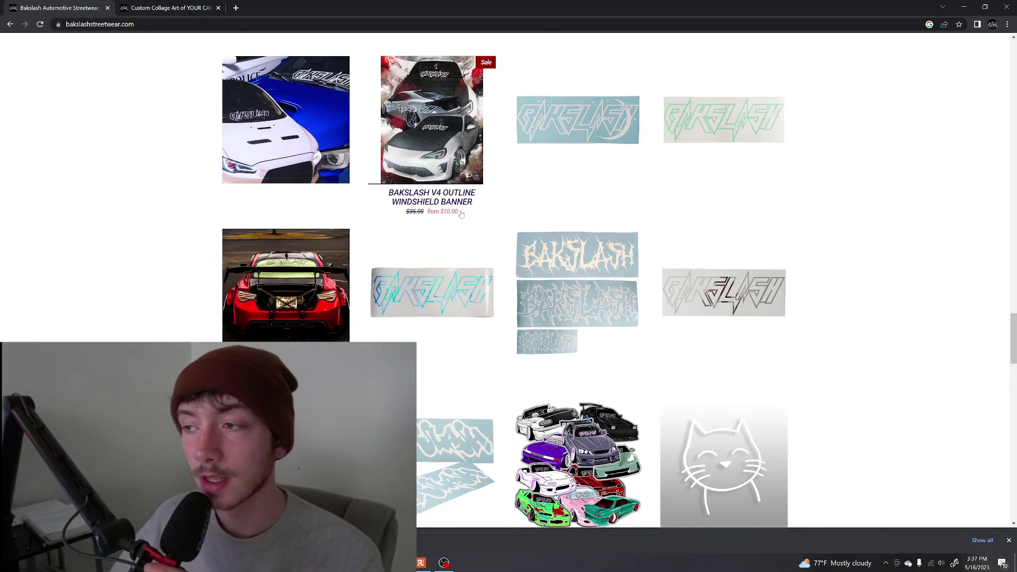
scroll(461, 213, down, 4)
scroll(468, 212, down, 3)
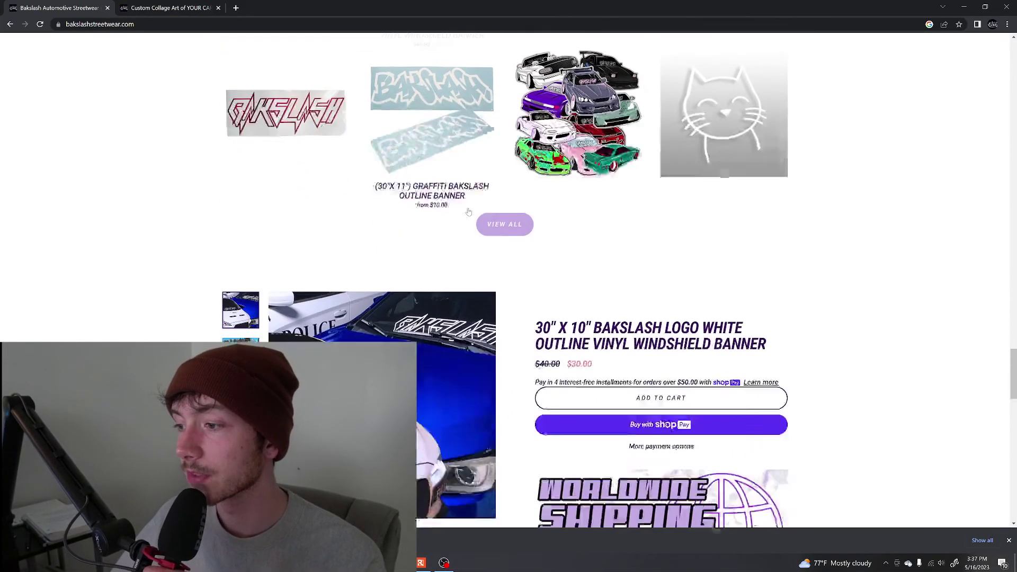
scroll(469, 212, down, 2)
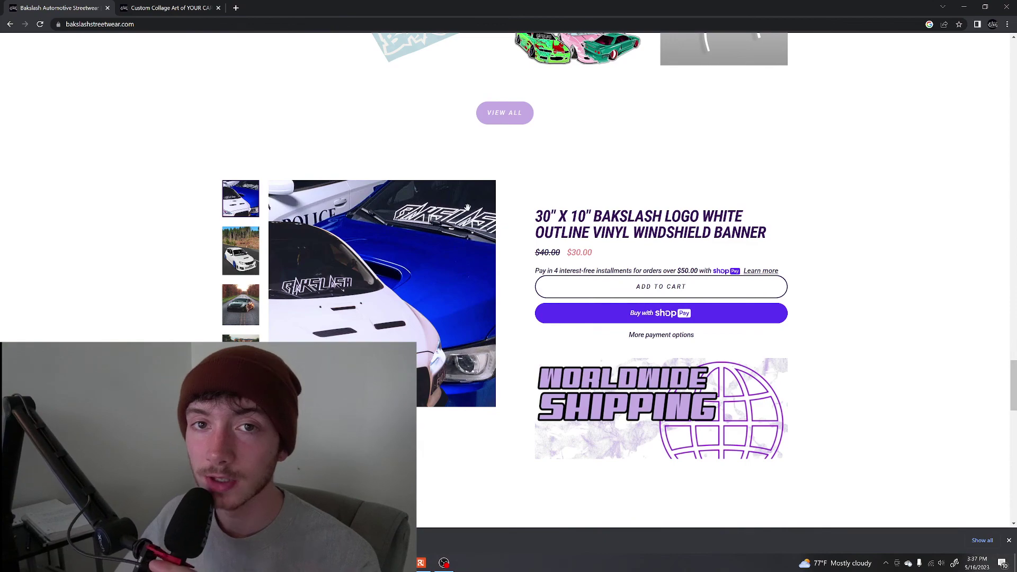